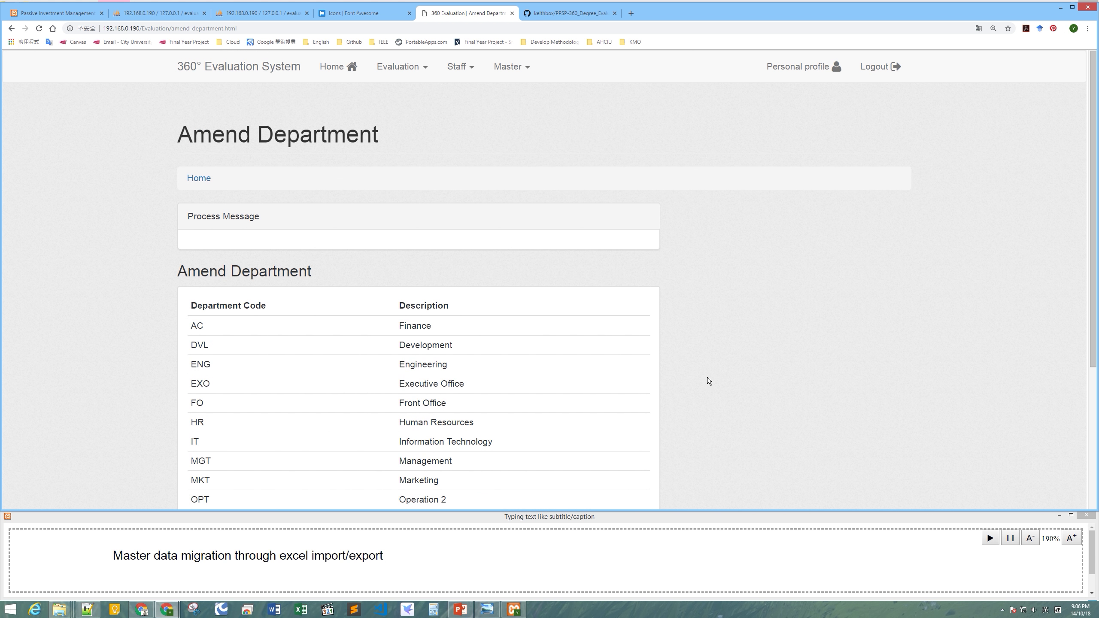
Export the master data template as xlsx from Master Import/Export and open it in Excel.
left_click(515, 73)
left_click(556, 109)
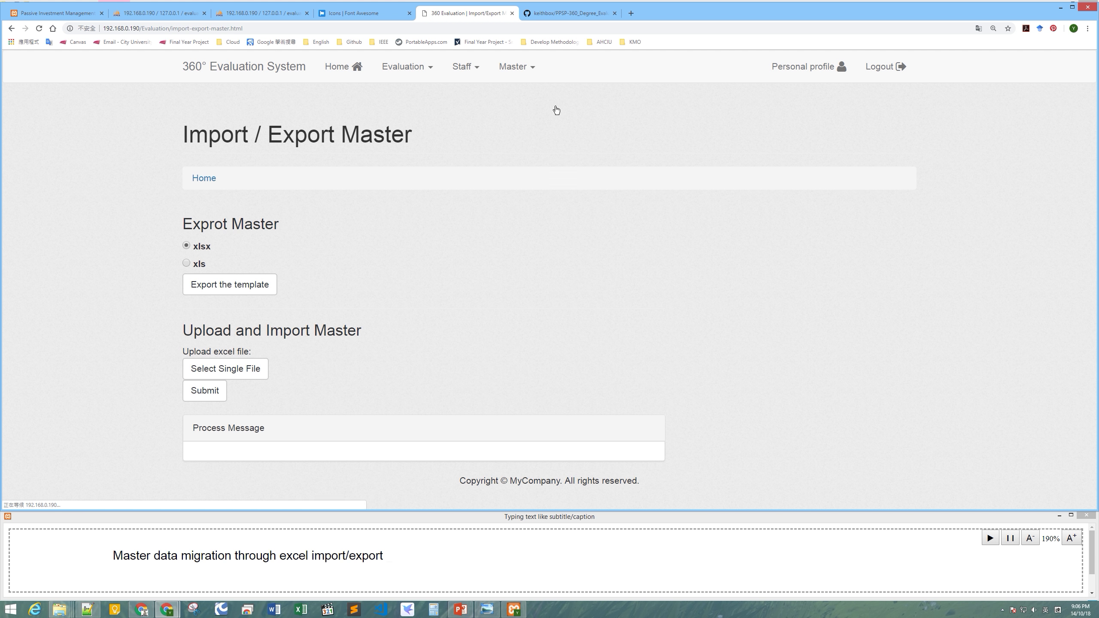
left_click(246, 289)
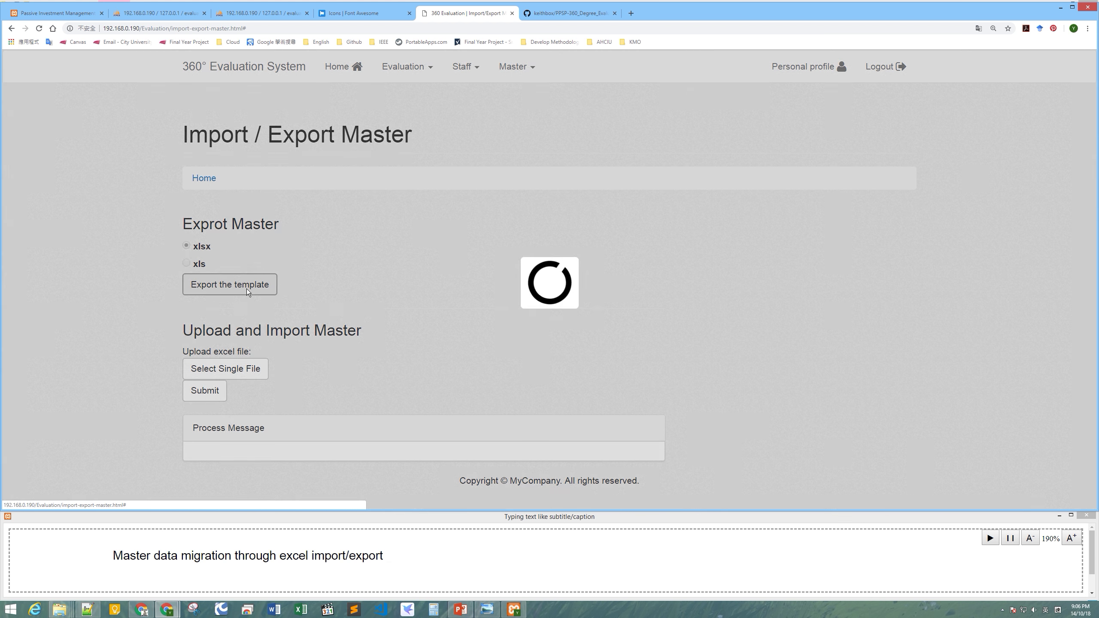
left_click(78, 494)
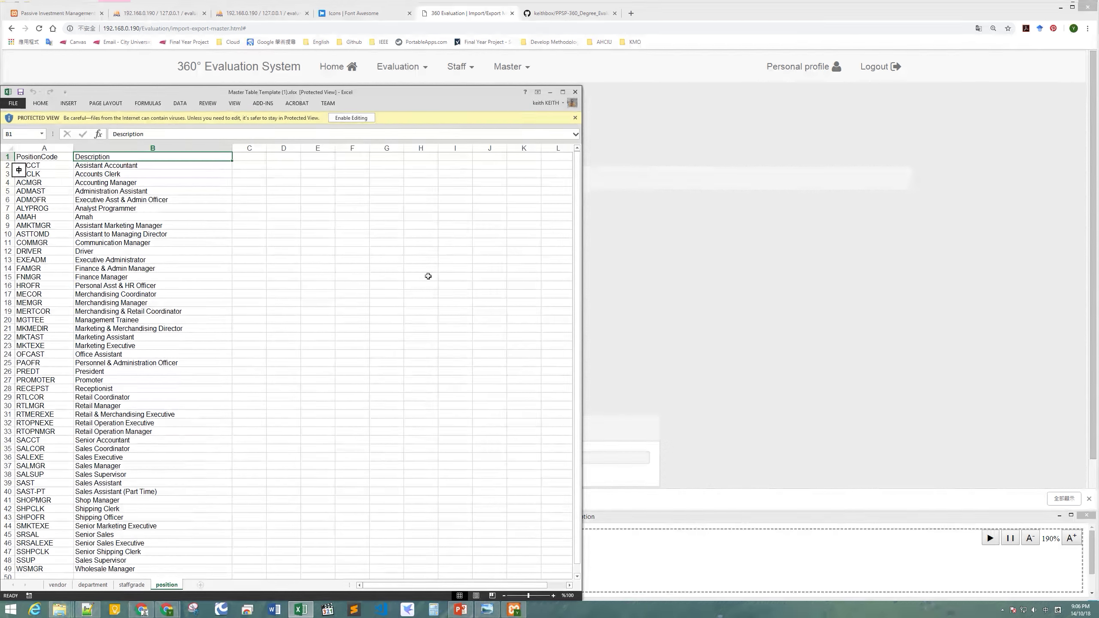
left_click_drag(388, 97, 597, 87)
Switch to the department sheet and enable editing of the downloaded workbook.
left_click(457, 327)
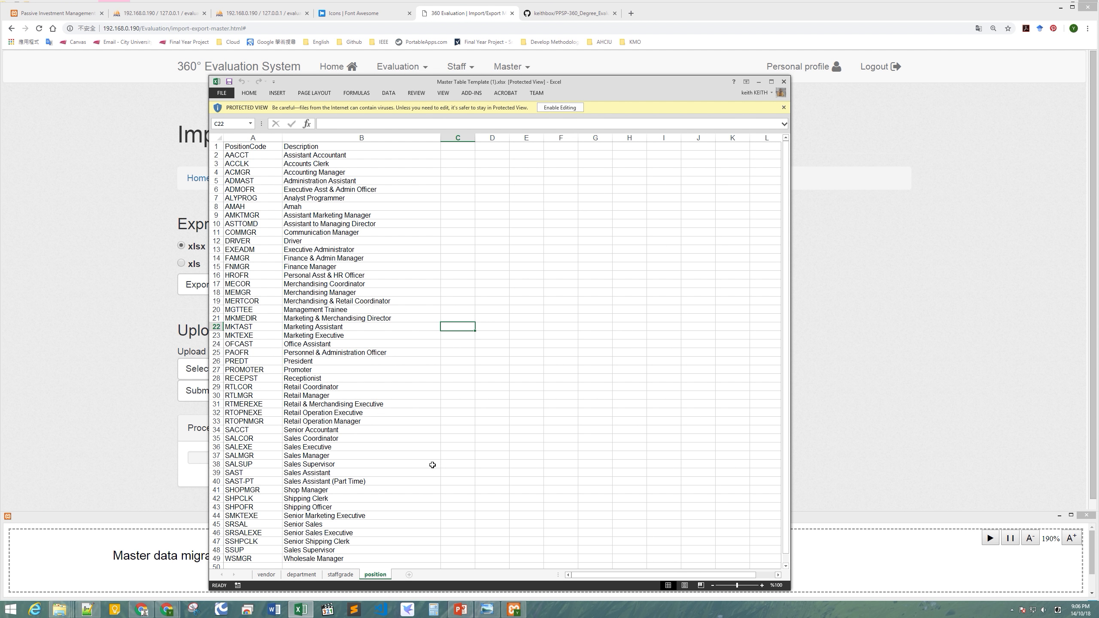
left_click(300, 574)
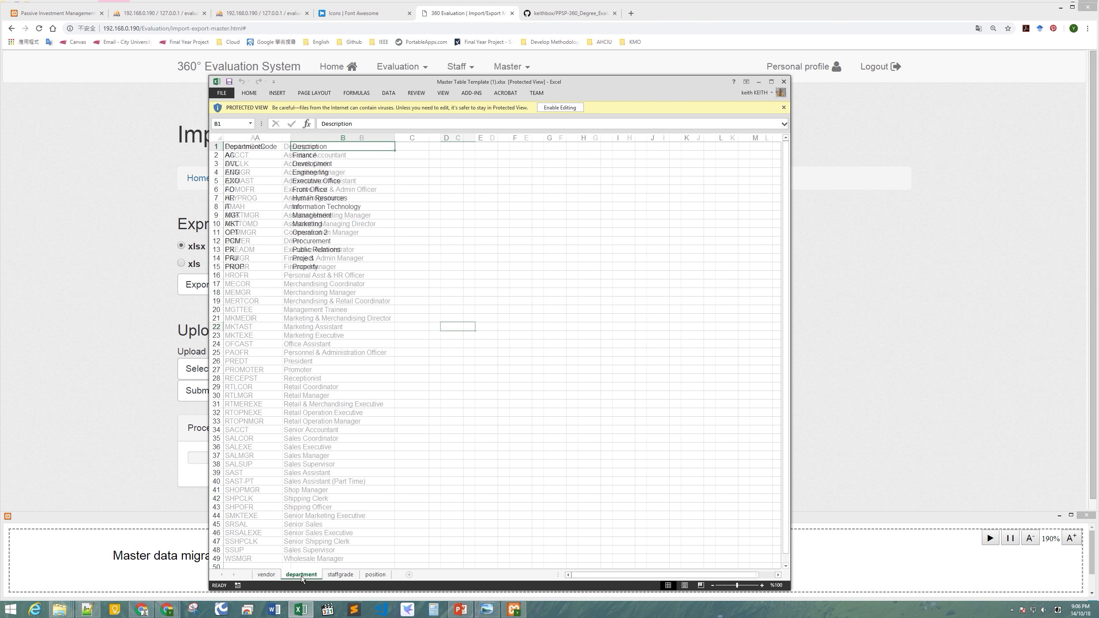
left_click(480, 351)
left_click(559, 107)
Change cell B11 from 'Operation 2' to 'Operation', save the workbook and close it.
left_click(492, 305)
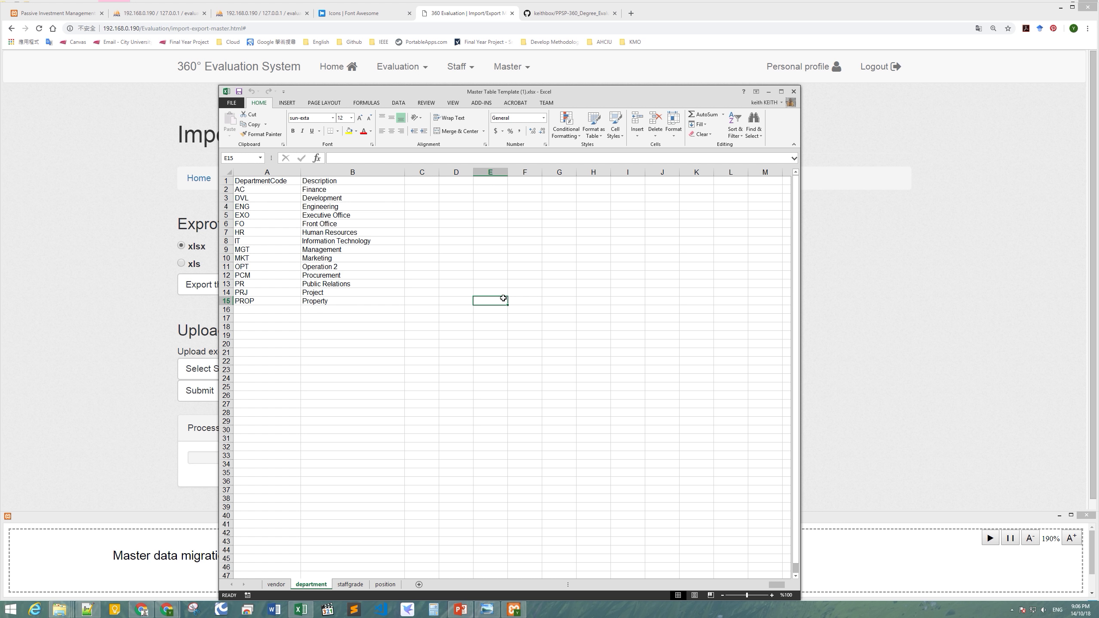
left_click(377, 304)
left_click(363, 334)
double_click(347, 266)
left_click(339, 326)
left_click(238, 92)
left_click(428, 309)
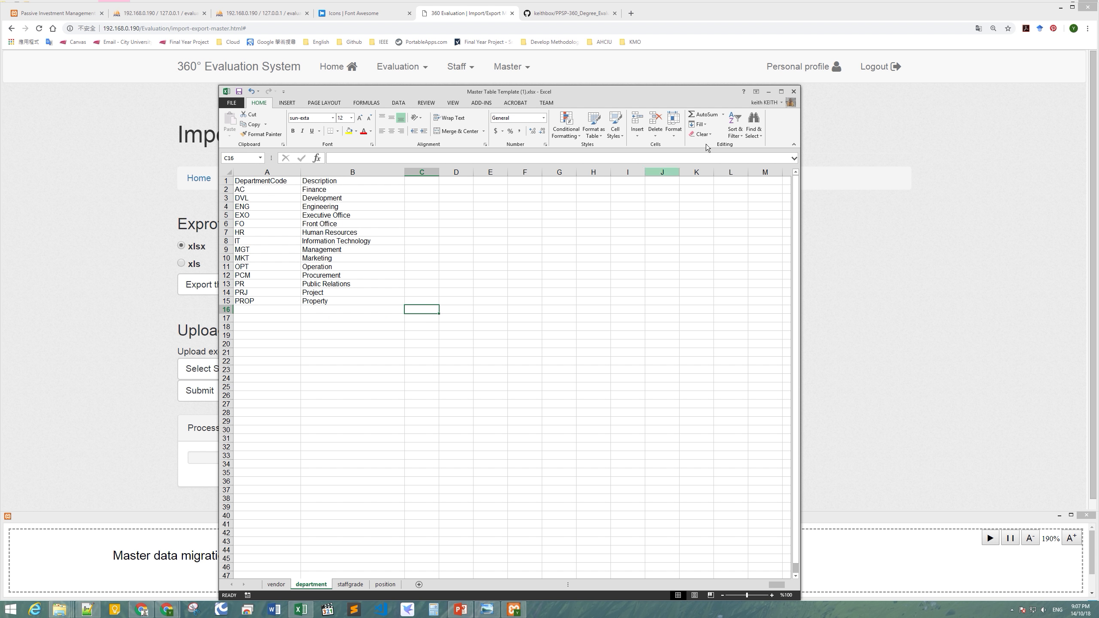
left_click(792, 92)
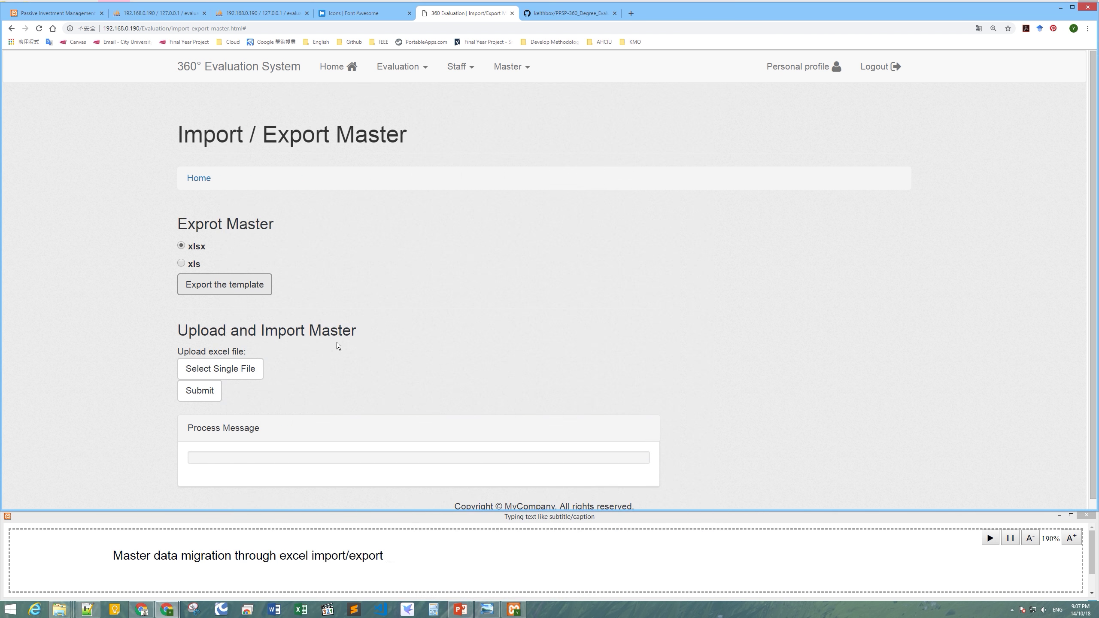
Import Master Table Template (1).xlsx and check the log line reporting department row 10 'OPT' updated.
left_click(247, 369)
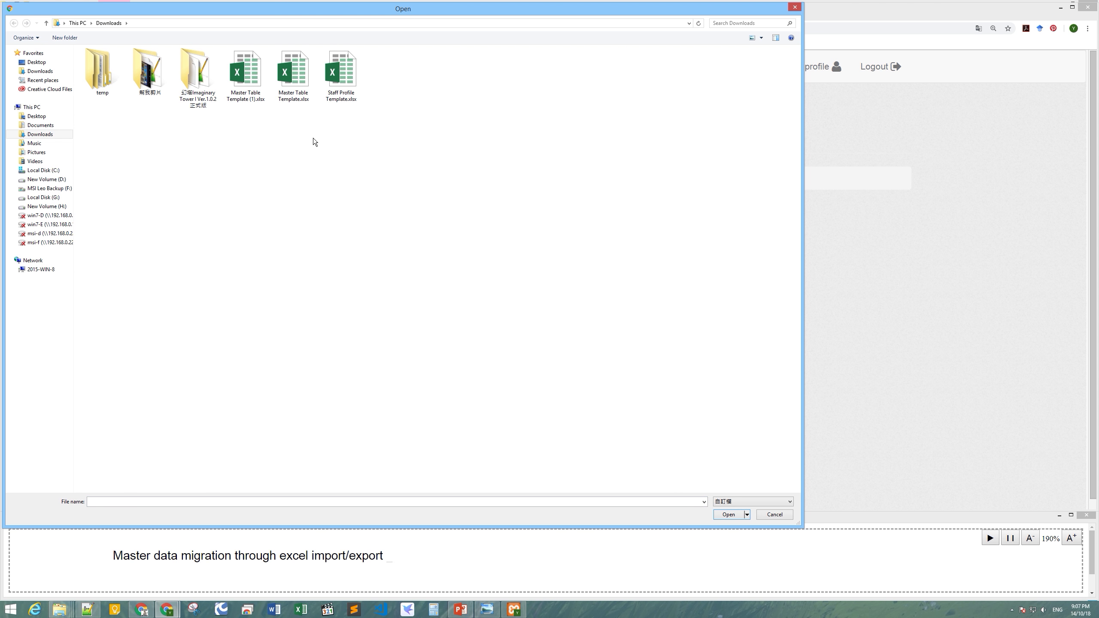
left_click(258, 93)
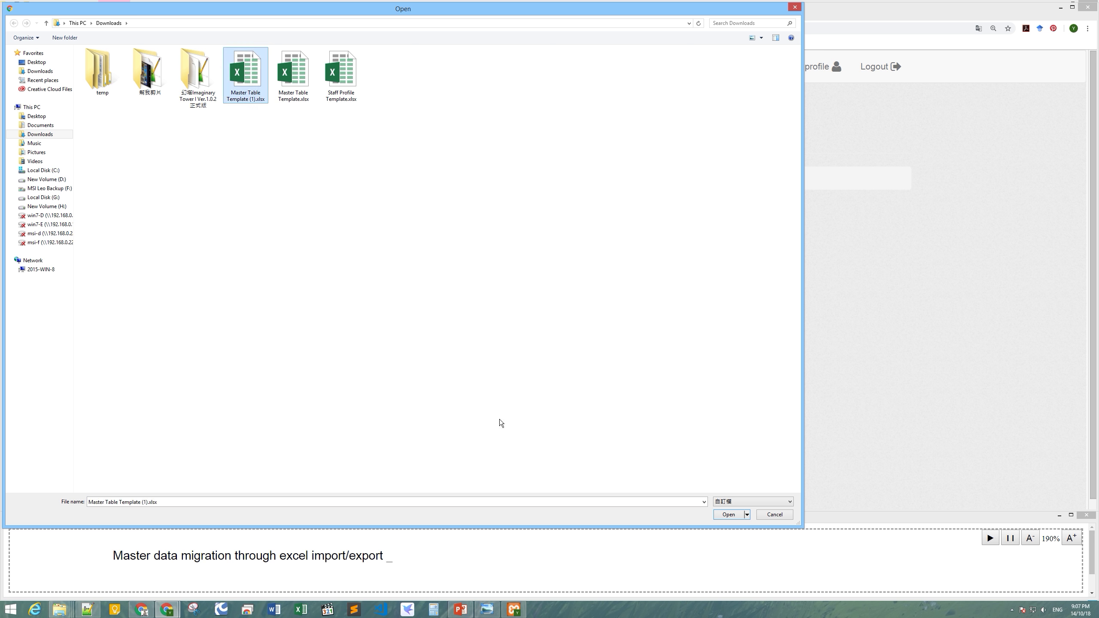
left_click(728, 514)
scroll(457, 361, "down", 1)
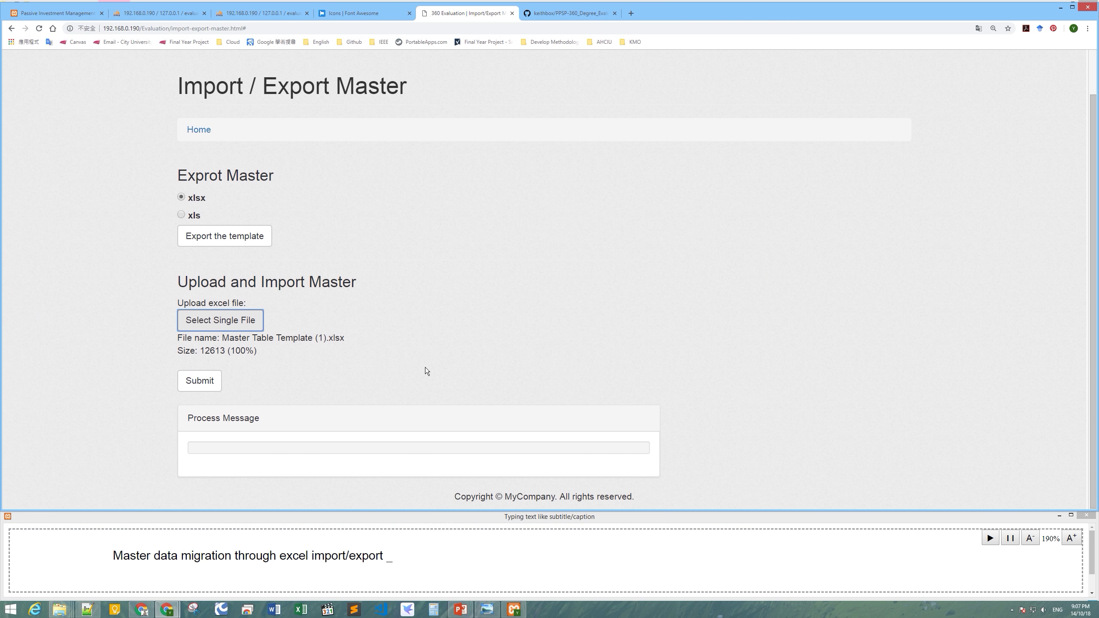
left_click(199, 381)
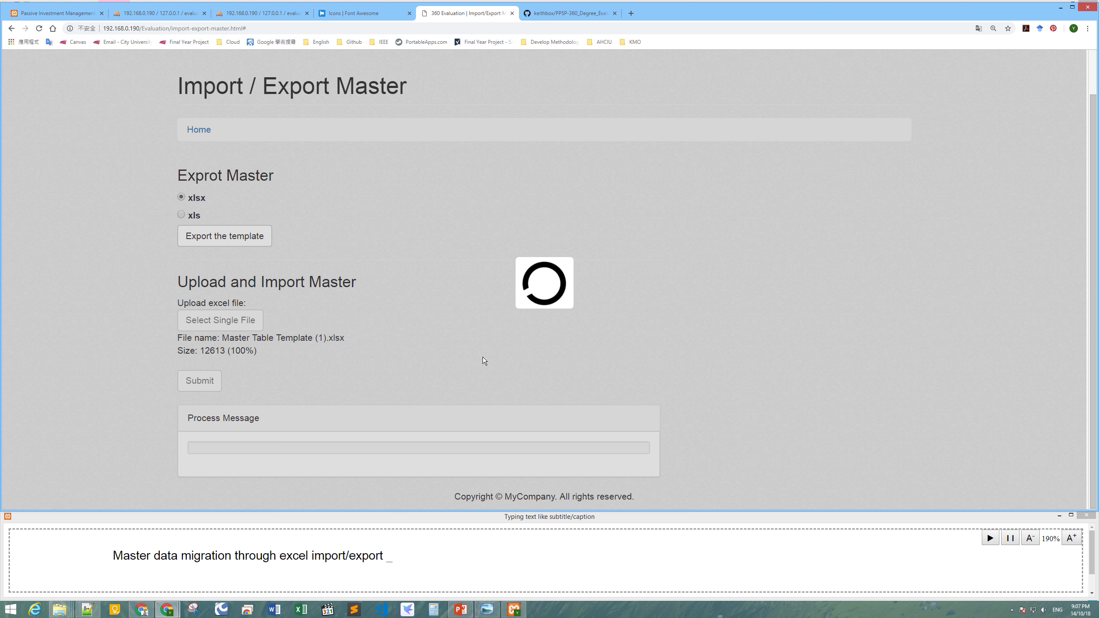
scroll(484, 358, "down", 3)
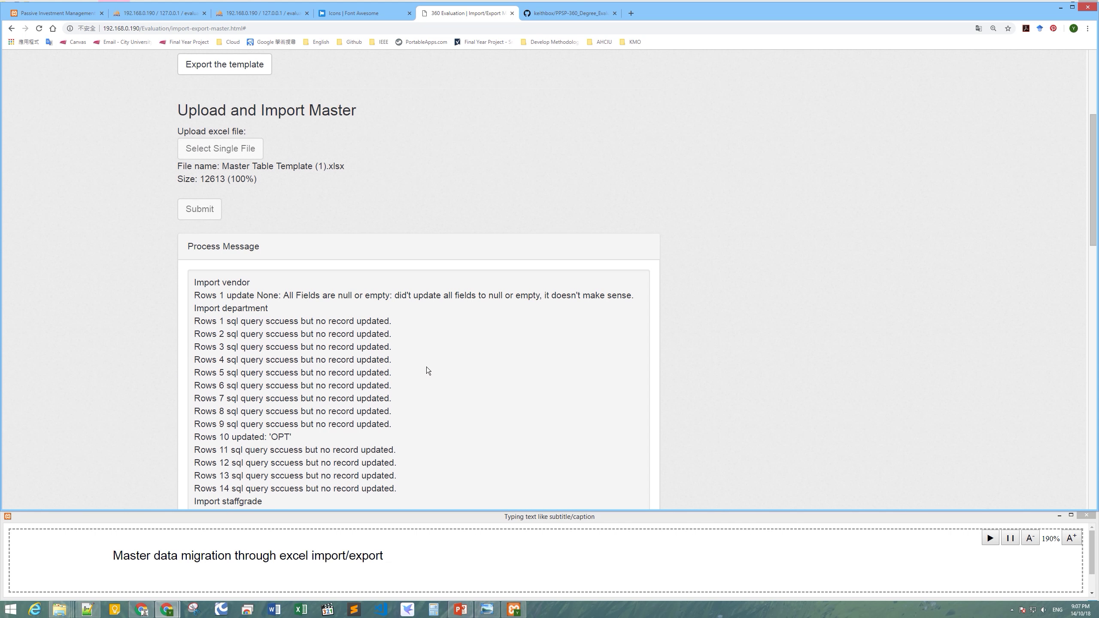
left_click_drag(194, 437, 294, 436)
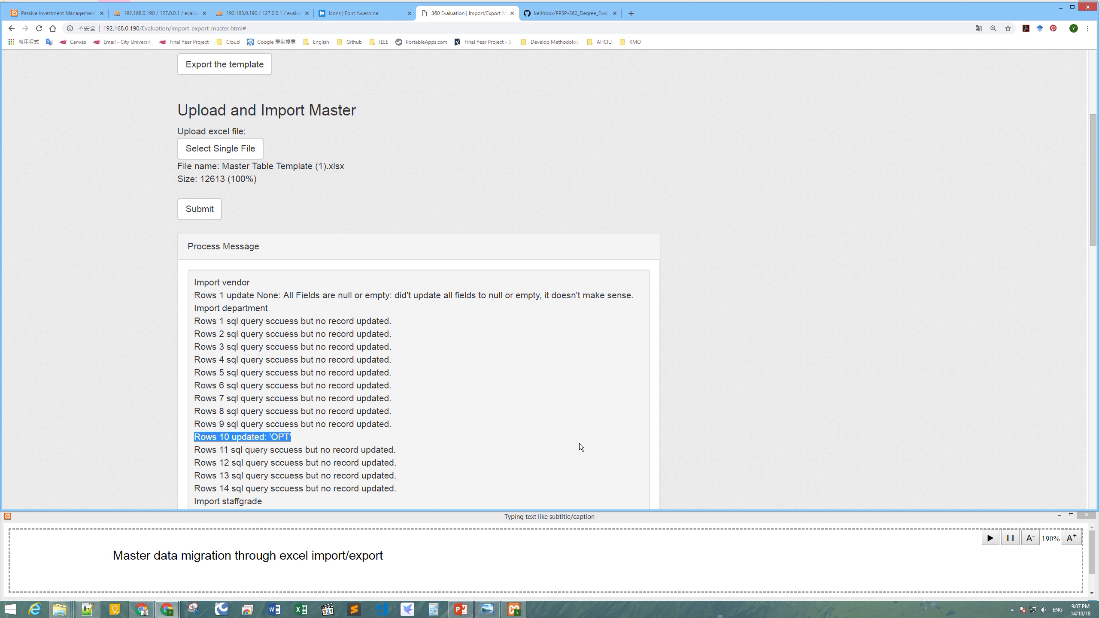
scroll(690, 435, "up", 4)
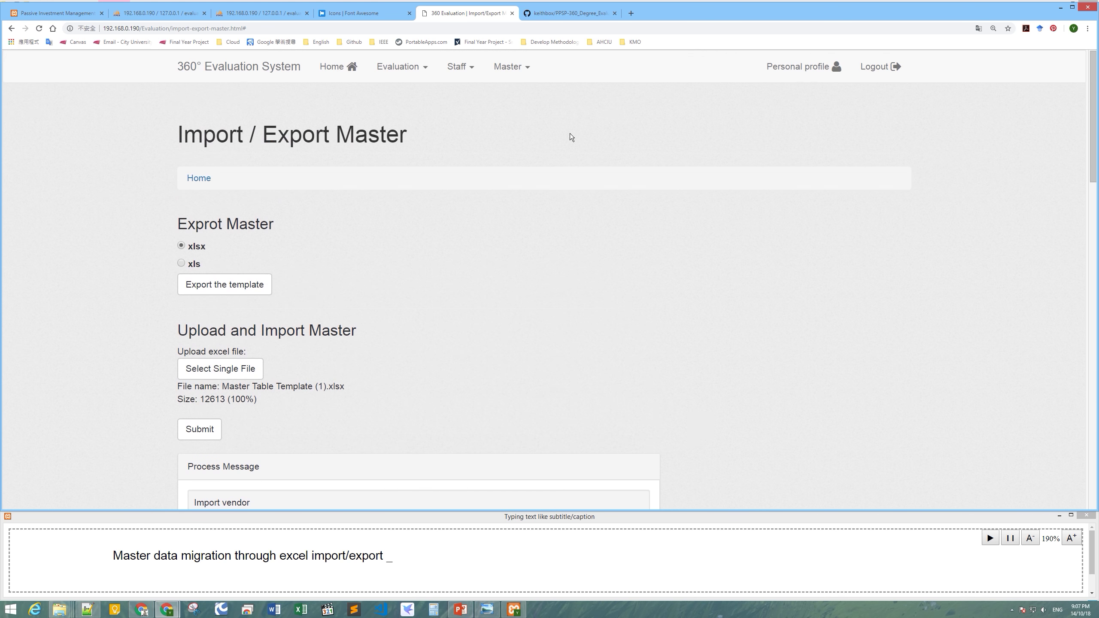
Load department OPT on Department Amend to confirm its description reads Operation.
left_click(511, 67)
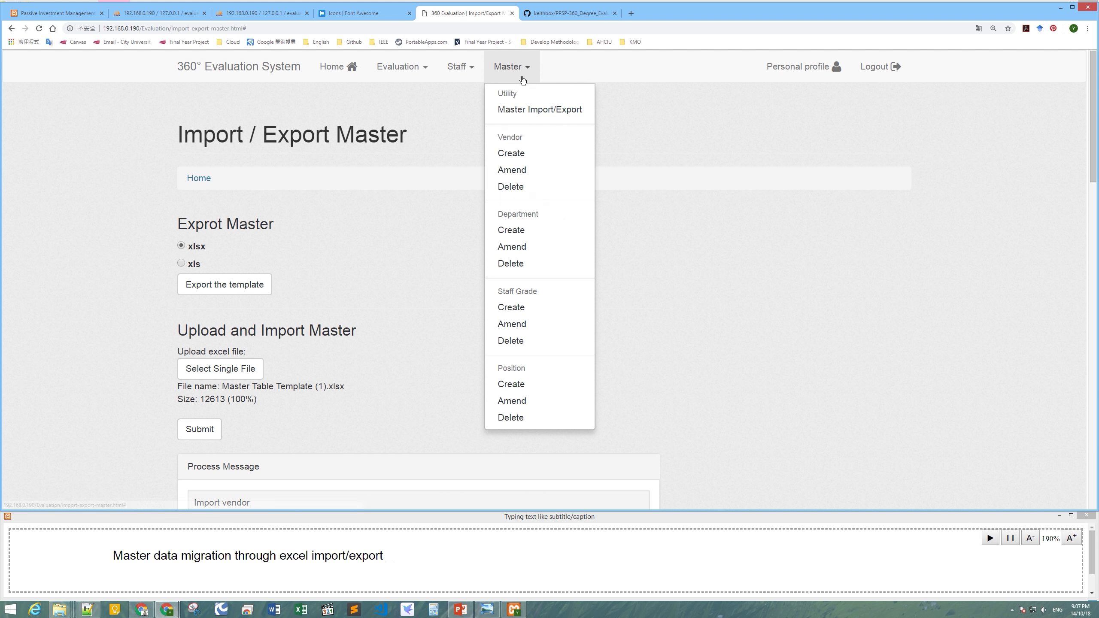
left_click(525, 248)
scroll(536, 246, "down", 2)
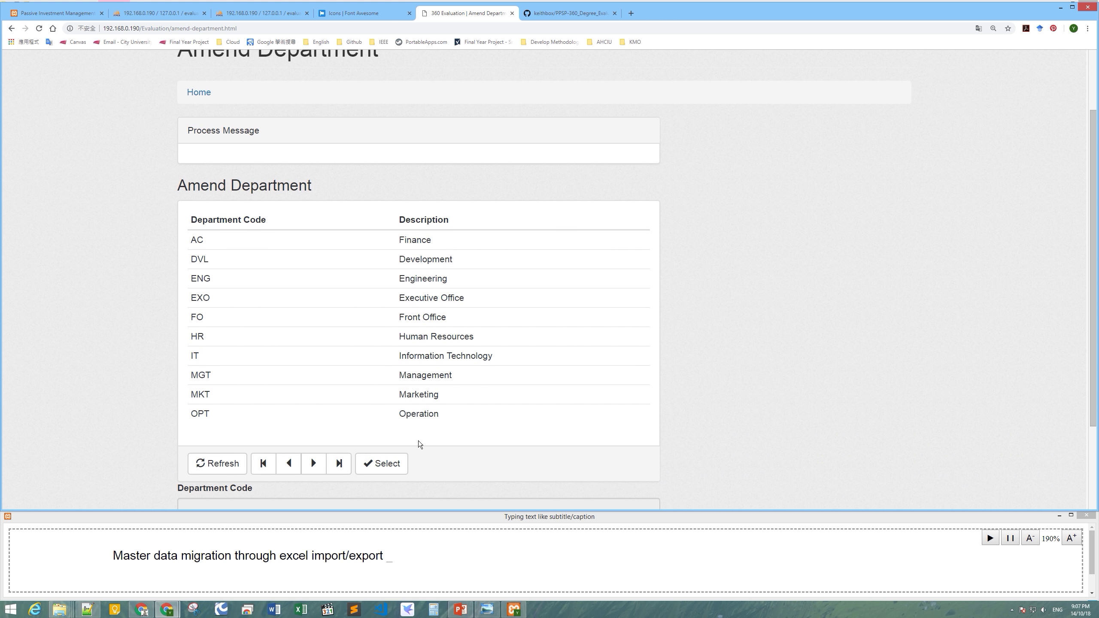
scroll(438, 422, "down", 3)
left_click(382, 343)
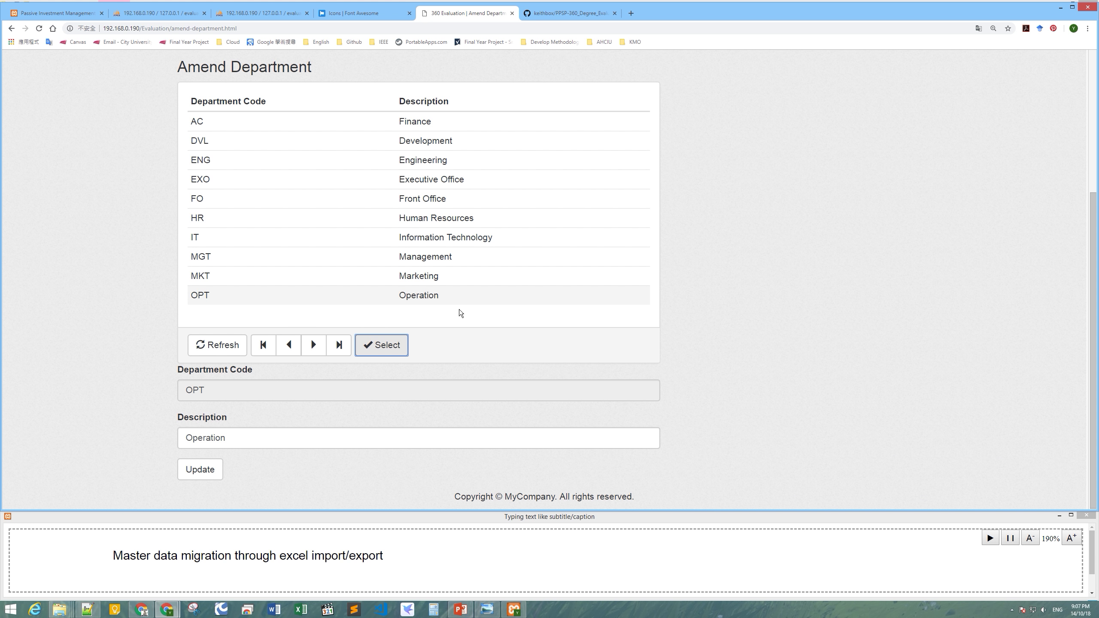
scroll(501, 325, "up", 1)
scroll(545, 340, "up", 4)
View the first staff record on the Amend Staff Profile page.
left_click(459, 66)
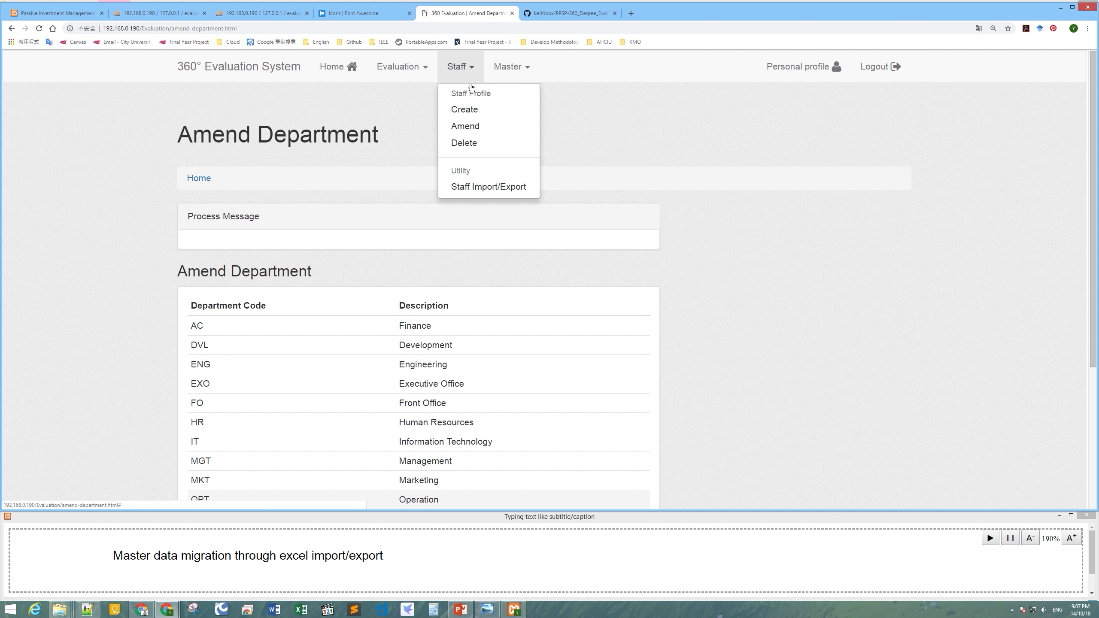
left_click(486, 125)
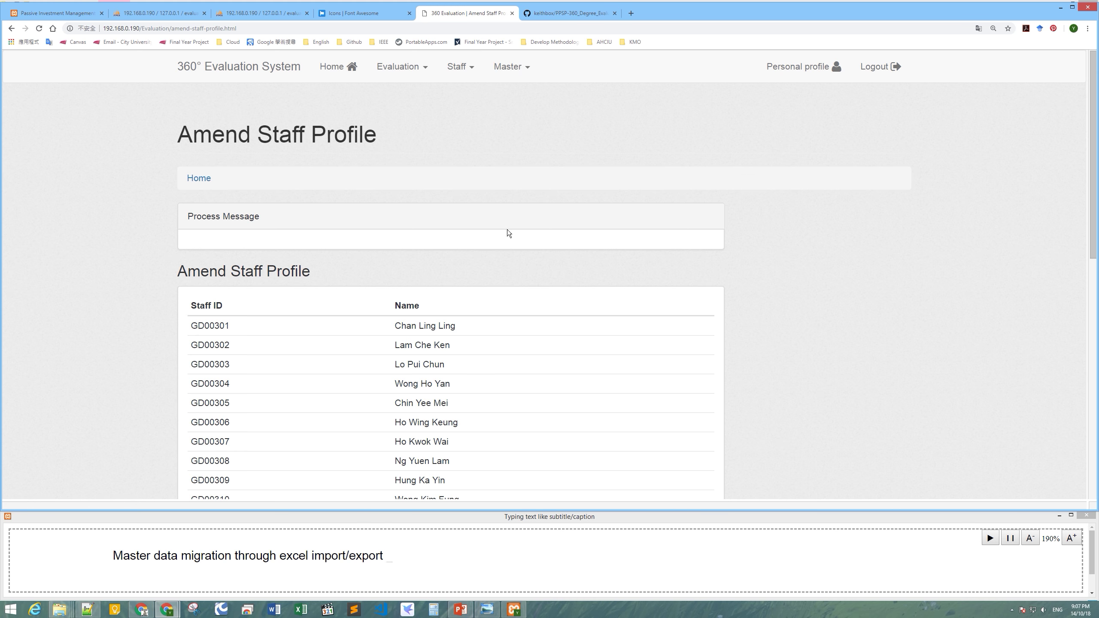
scroll(506, 231, "down", 5)
scroll(493, 237, "up", 2)
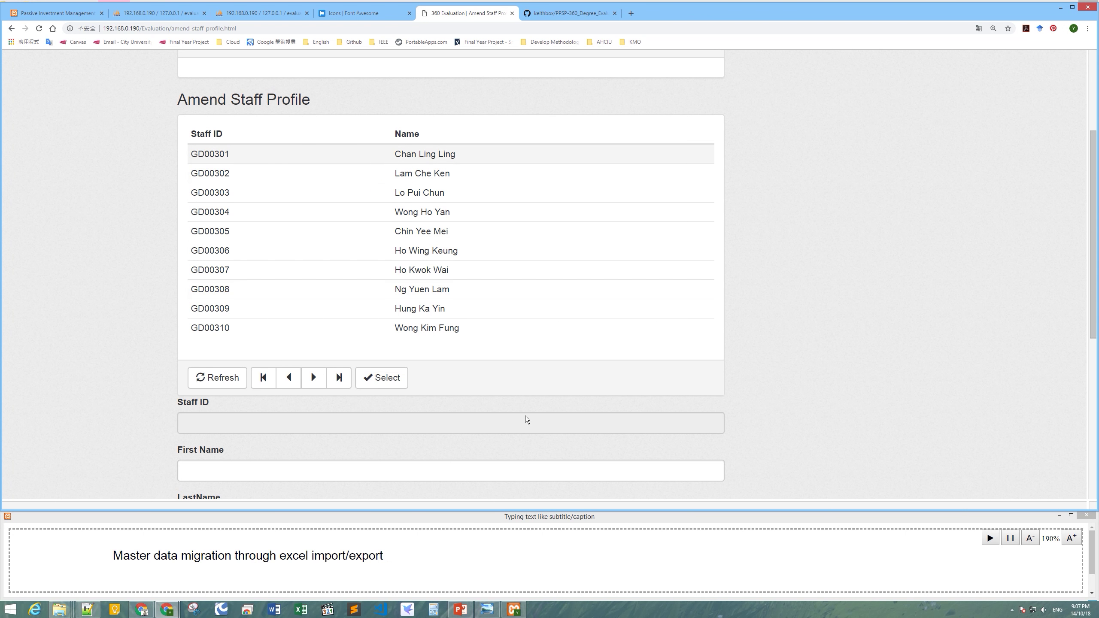
scroll(401, 259, "down", 4)
left_click(384, 207)
scroll(715, 333, "down", 4)
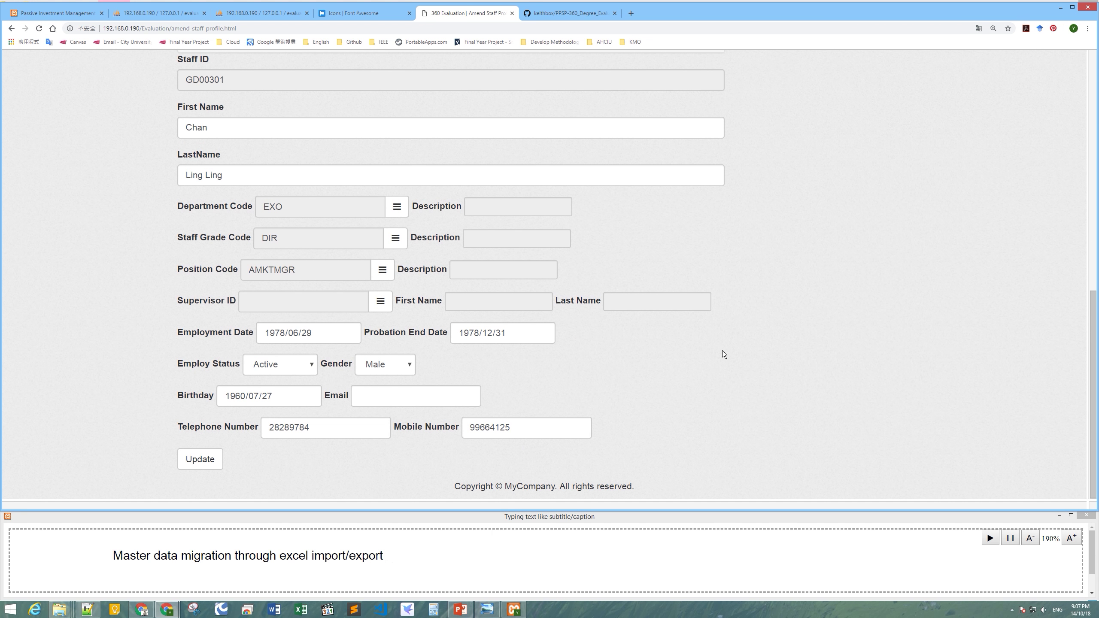
scroll(376, 409, "up", 11)
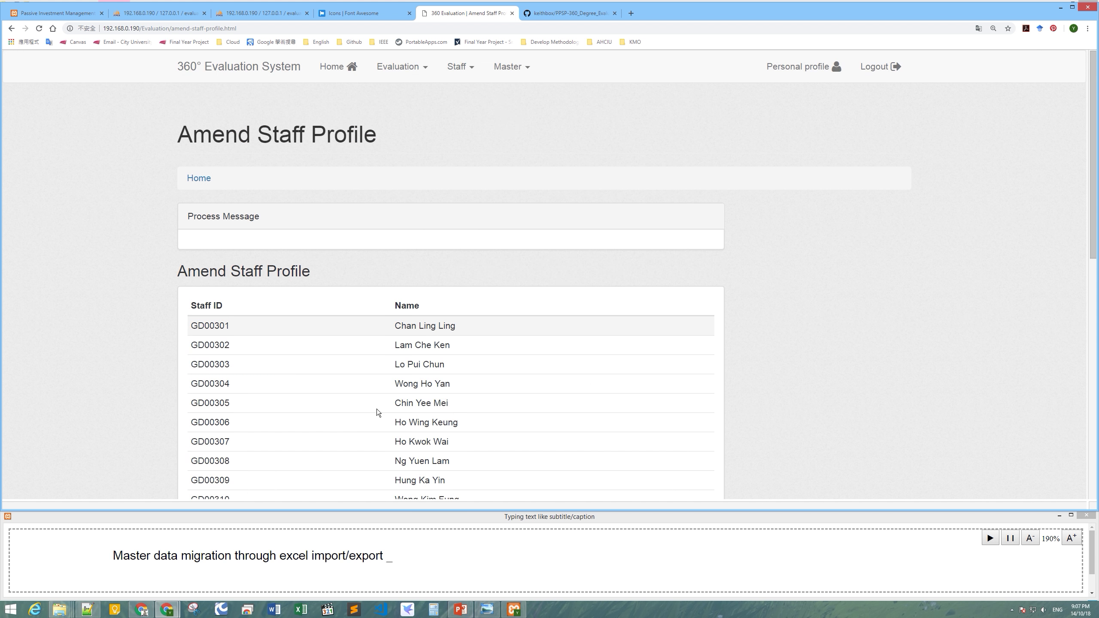
Export the staff profile template as xlsx from Staff Import/Export and open it.
left_click(461, 66)
left_click(498, 185)
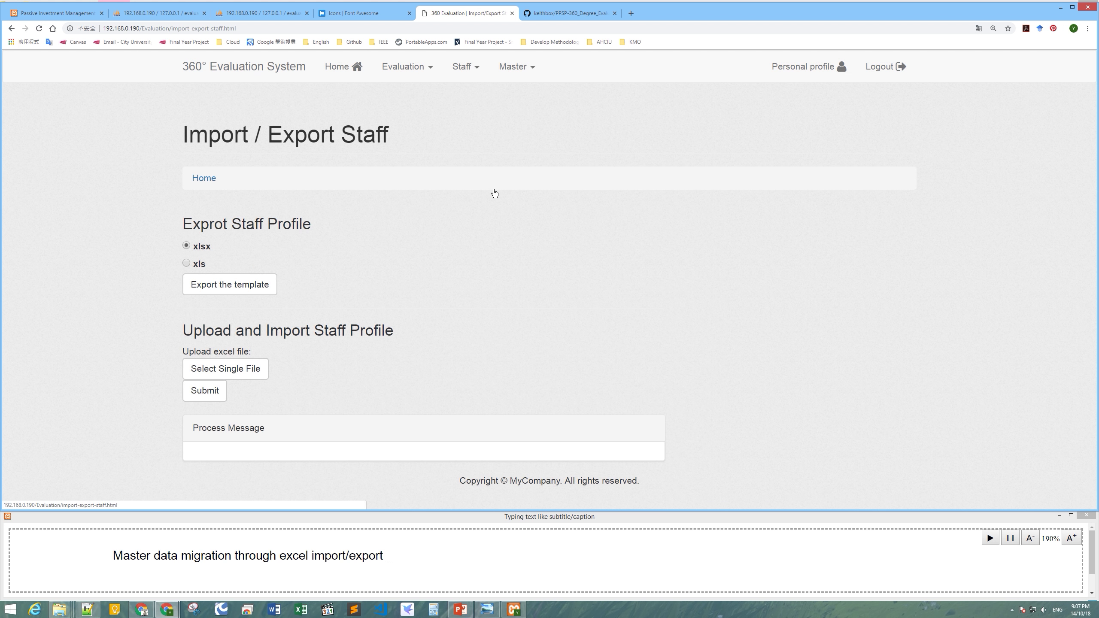
left_click(253, 286)
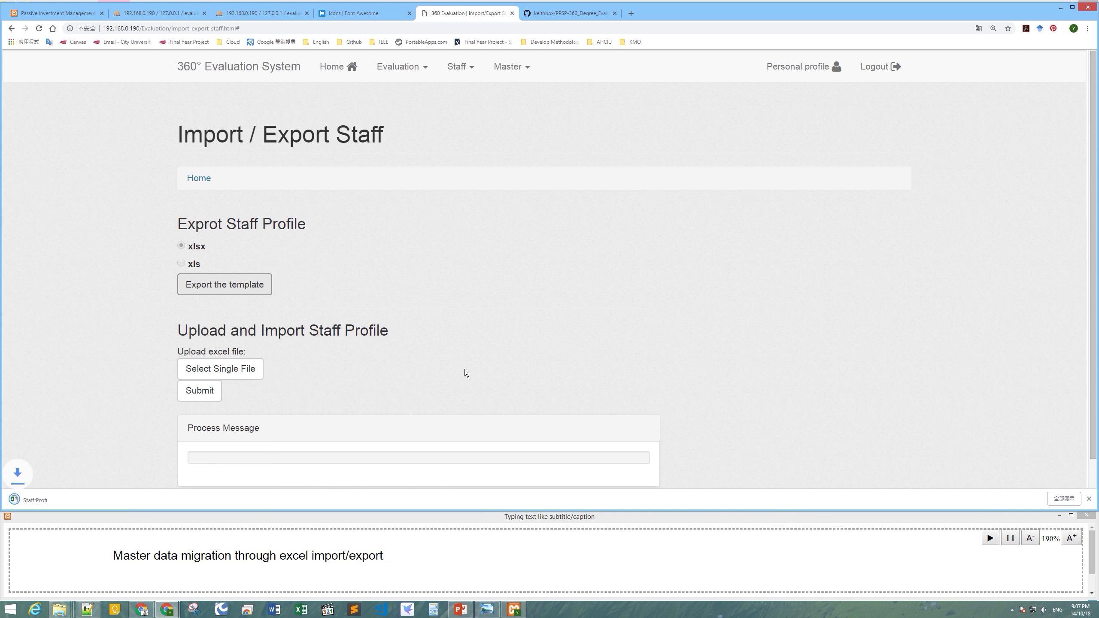
left_click(72, 498)
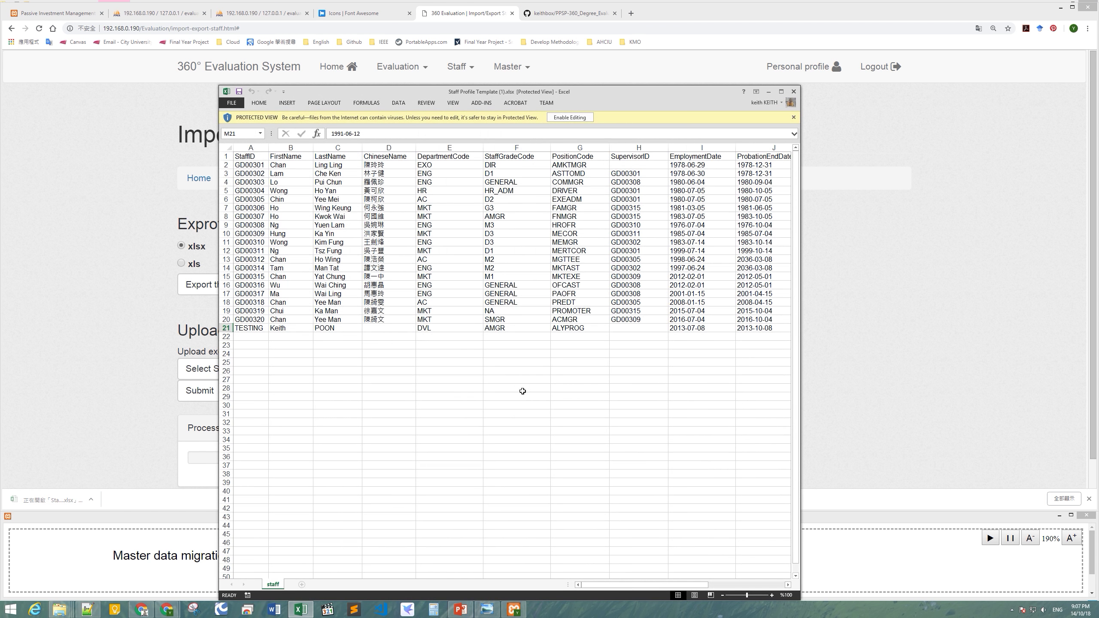
Enable editing, widen the window, and enter GD00301's e-mail address in cell N2.
left_click(569, 117)
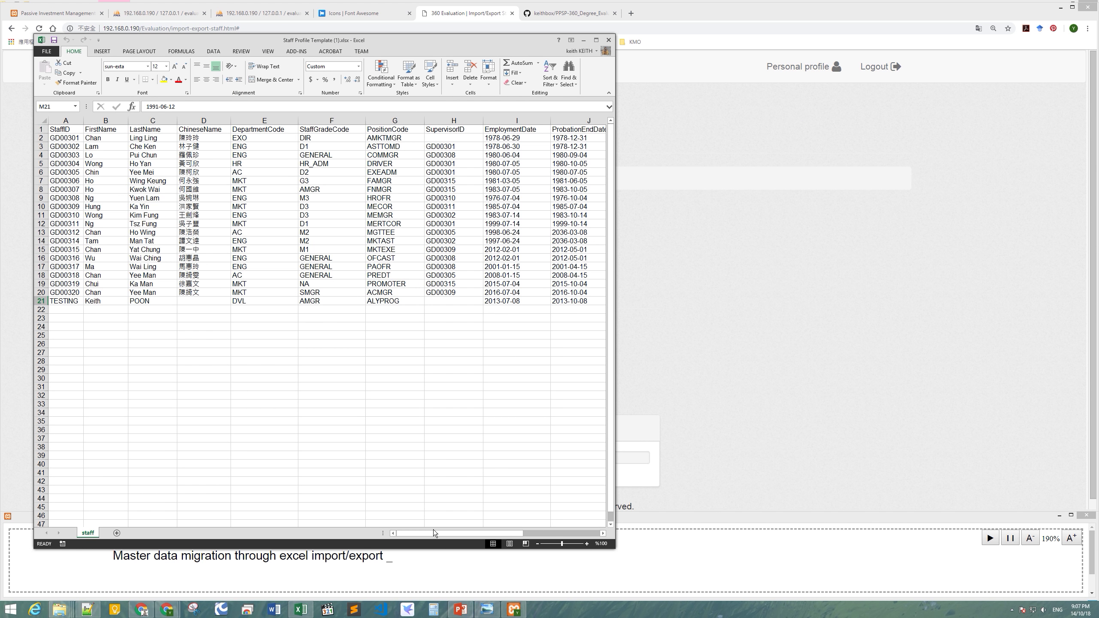
left_click_drag(615, 331, 972, 331)
double_click(797, 138)
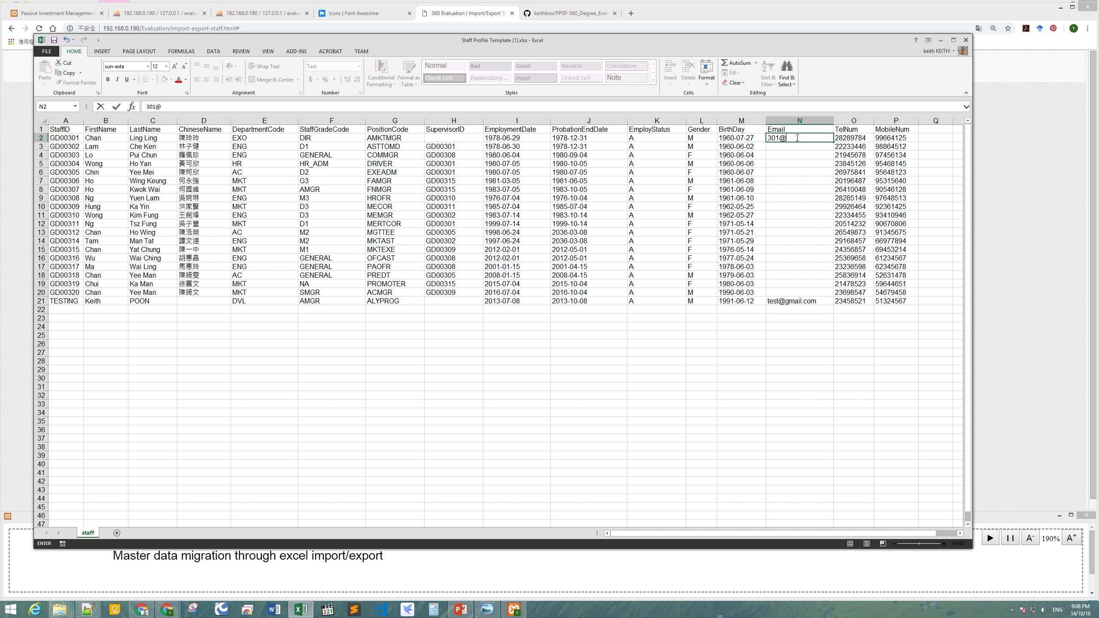
key("Return")
Enter GD00302's e-mail address in cell N3, then return to the Import/Export Staff page.
key("F2")
key("Return")
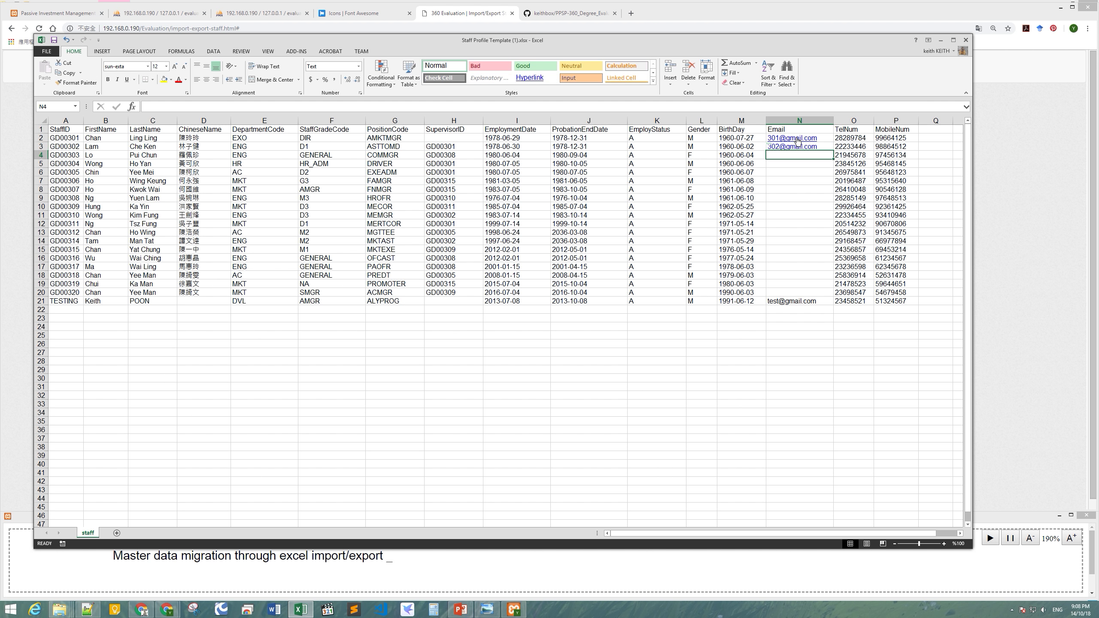
left_click(769, 182)
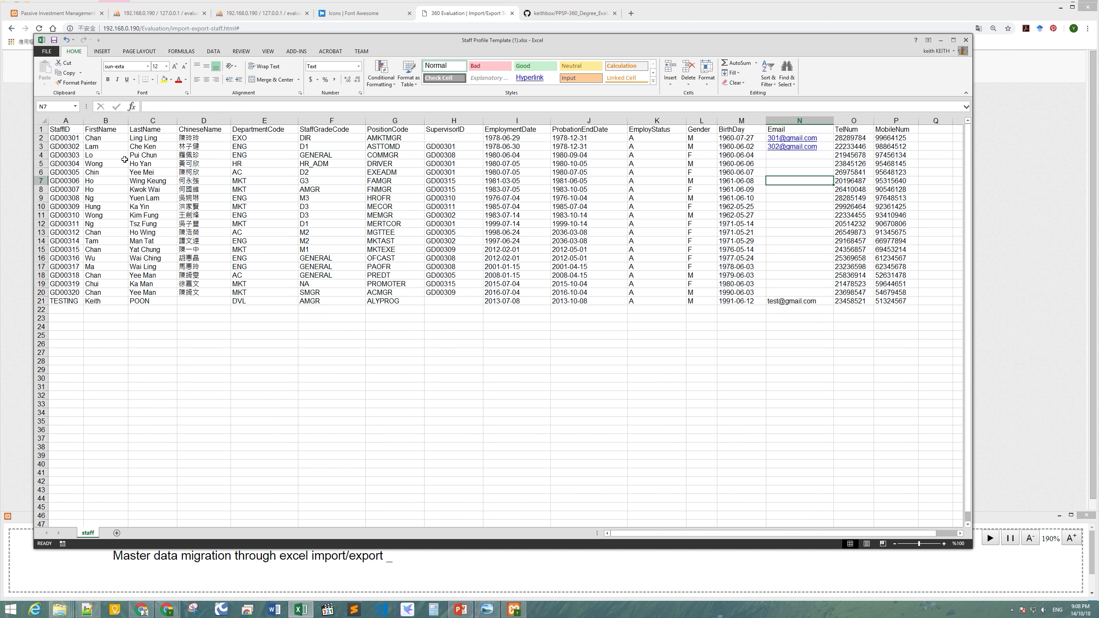
left_click(71, 149)
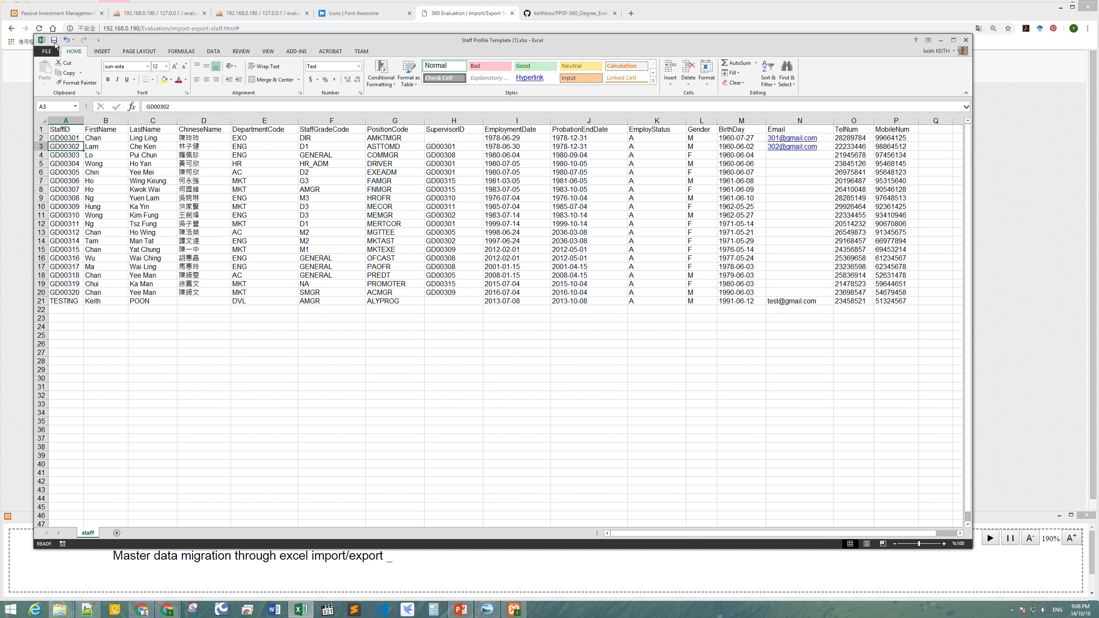
left_click(28, 264)
scroll(410, 303, "down", 1)
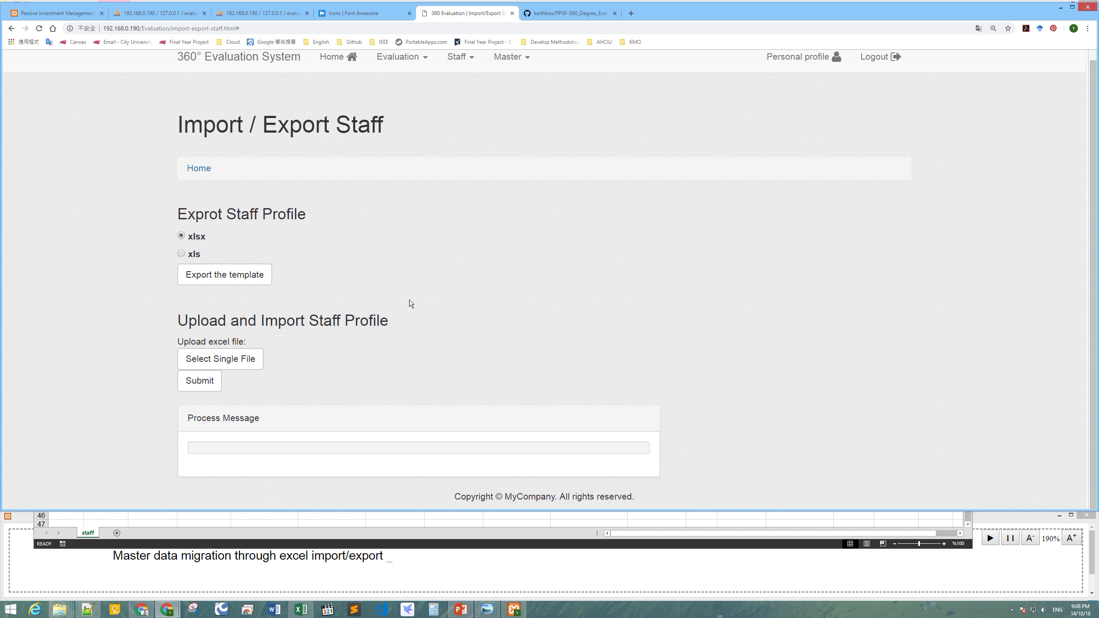
Upload and submit Staff Profile Template (1).xlsx, updating all 20 staff rows.
left_click(252, 359)
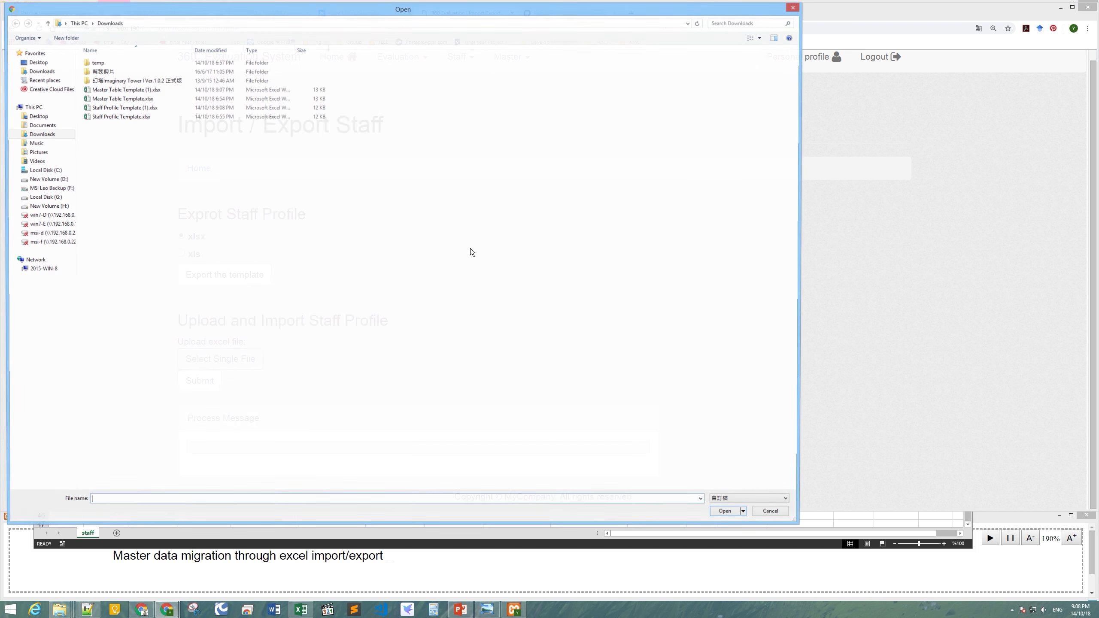
left_click(161, 109)
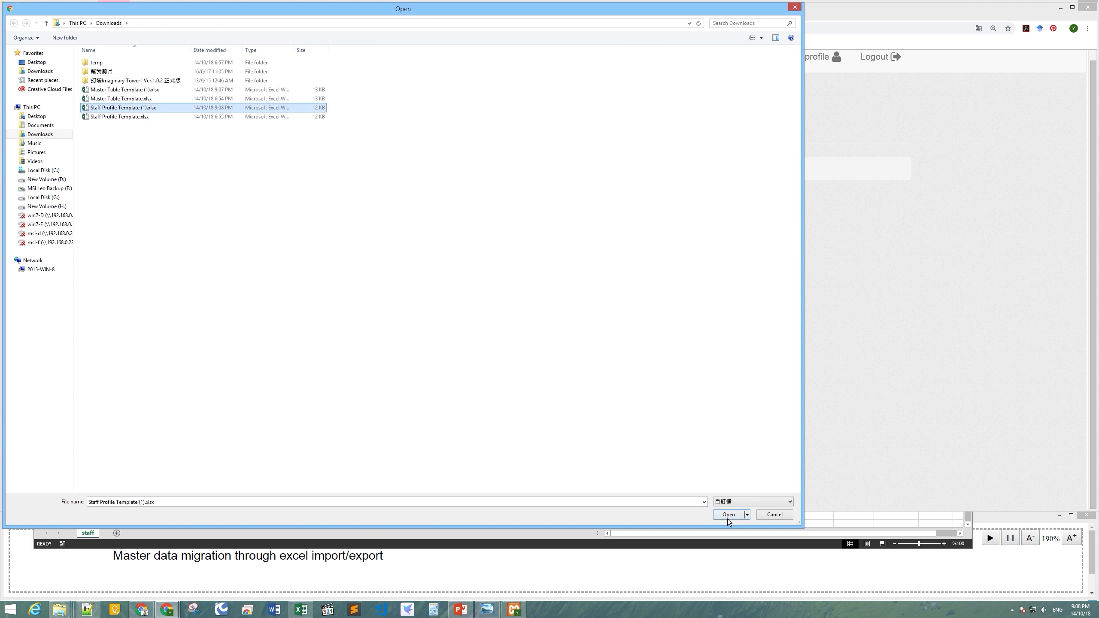
left_click(727, 515)
scroll(477, 371, "down", 1)
left_click(212, 379)
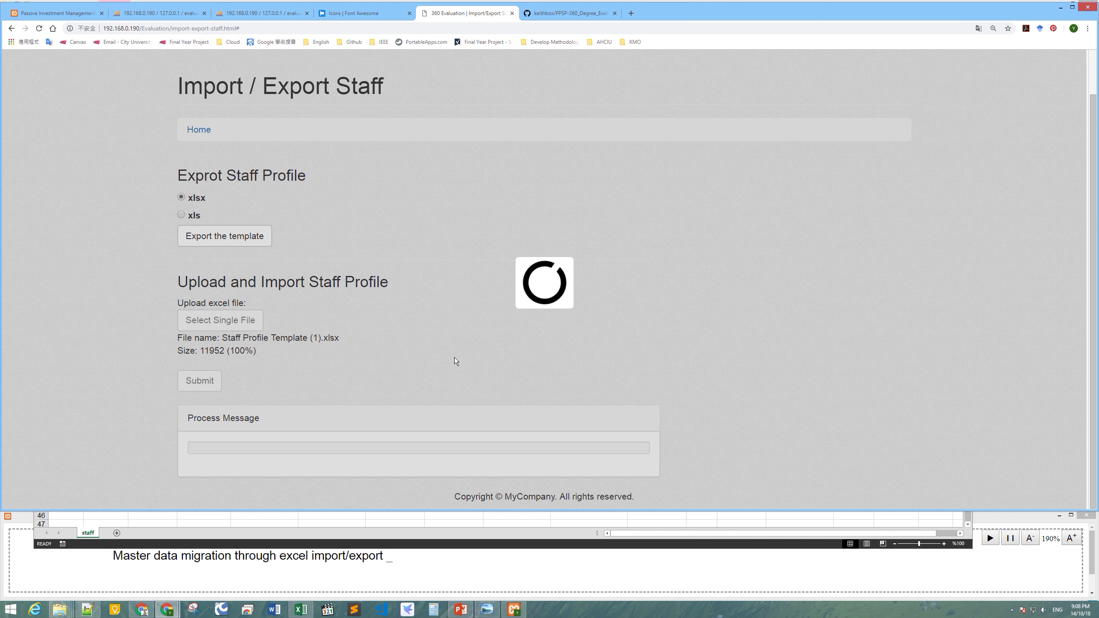
scroll(455, 359, "down", 5)
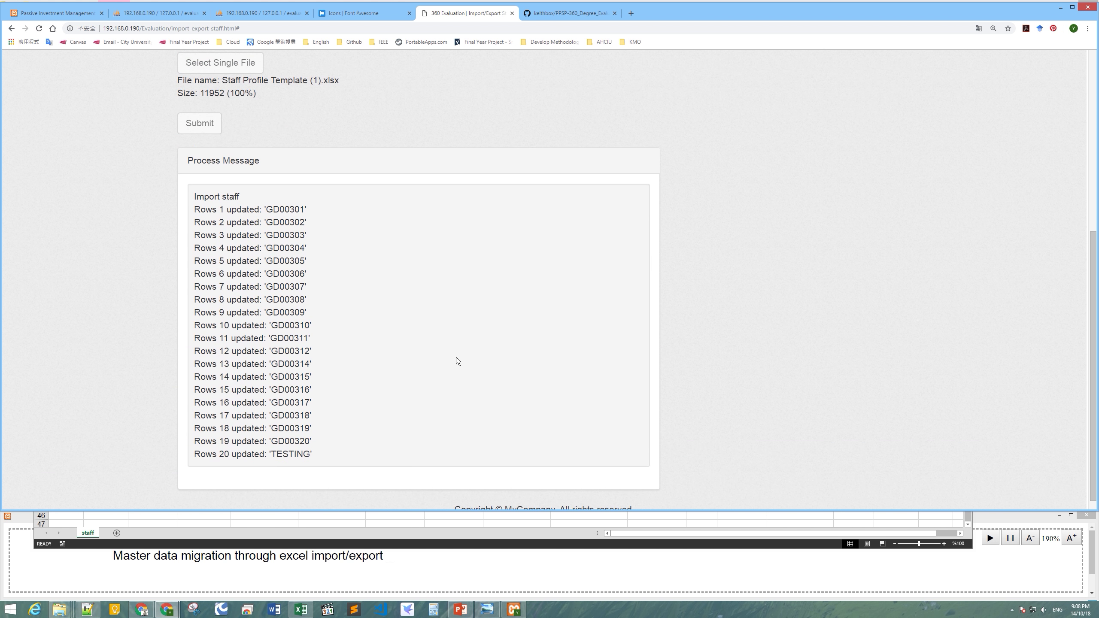
scroll(486, 388, "up", 7)
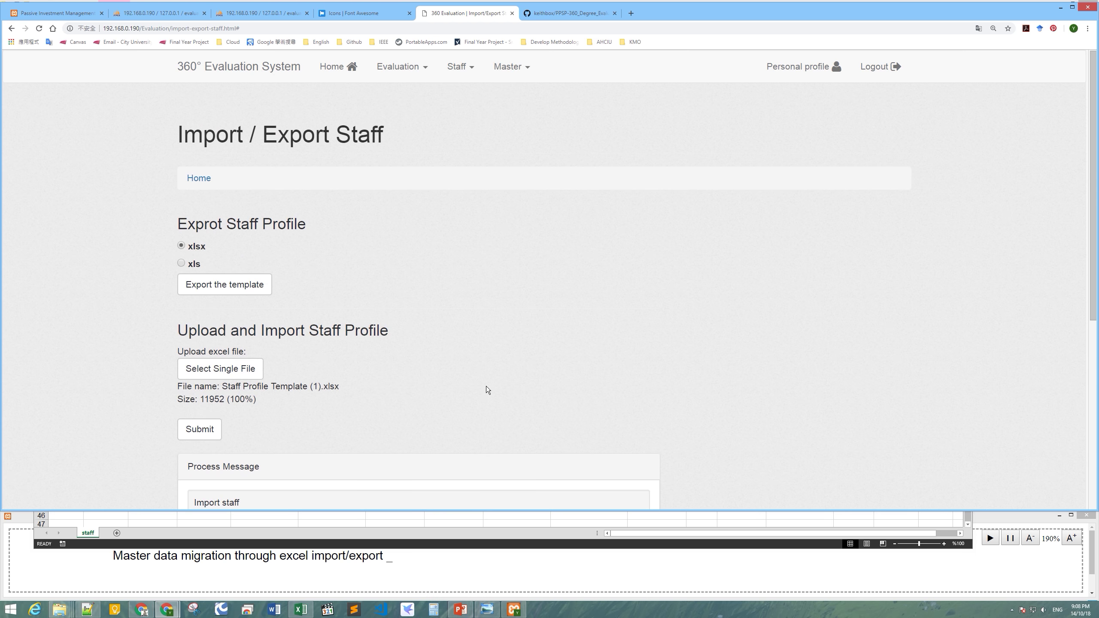
left_click(458, 69)
left_click(476, 126)
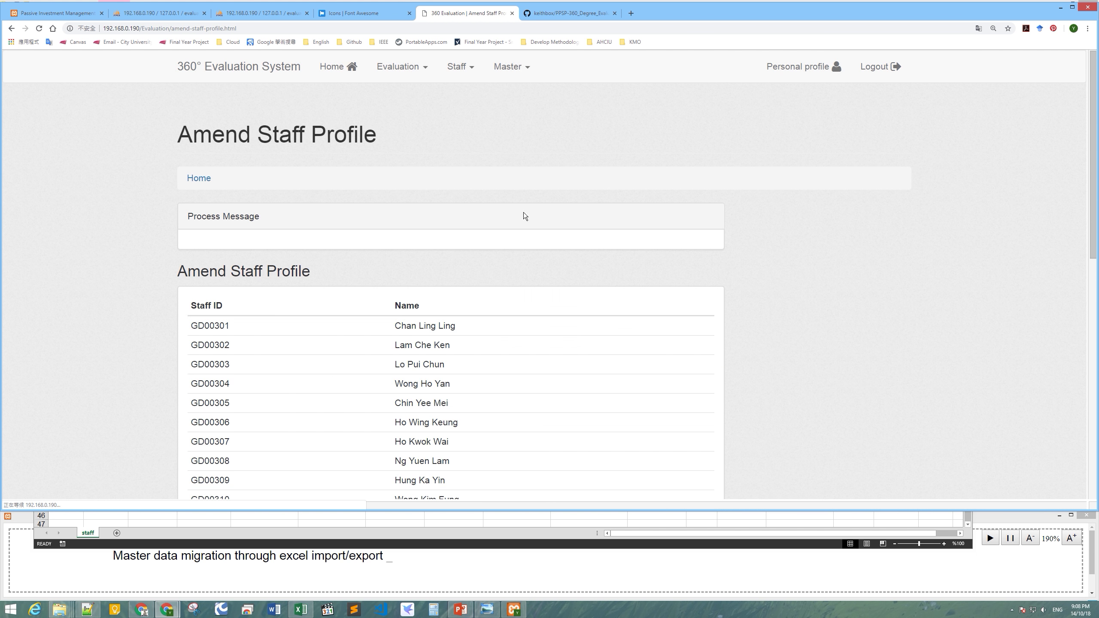
scroll(562, 297, "down", 2)
scroll(468, 303, "down", 5)
left_click(387, 207)
scroll(579, 314, "down", 4)
left_click(435, 399)
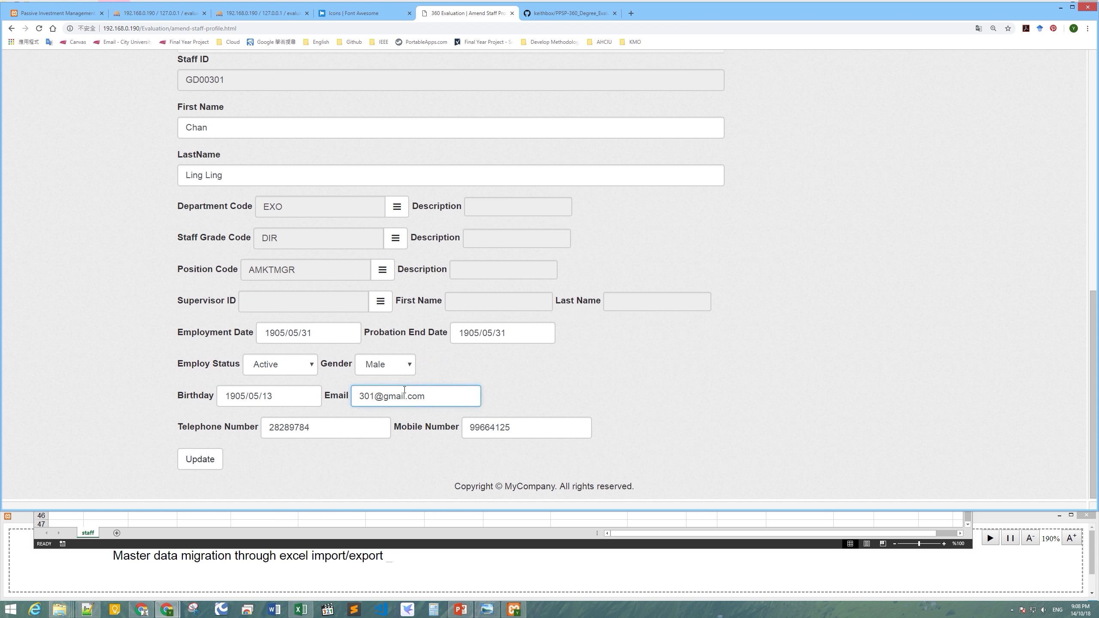
scroll(925, 357, "up", 8)
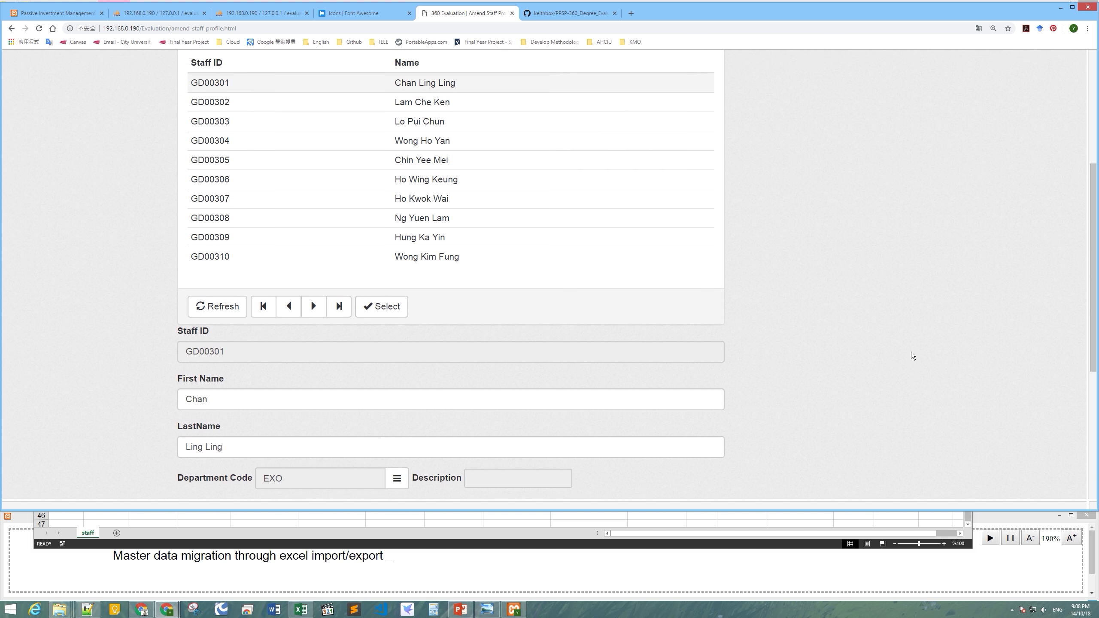
left_click(346, 180)
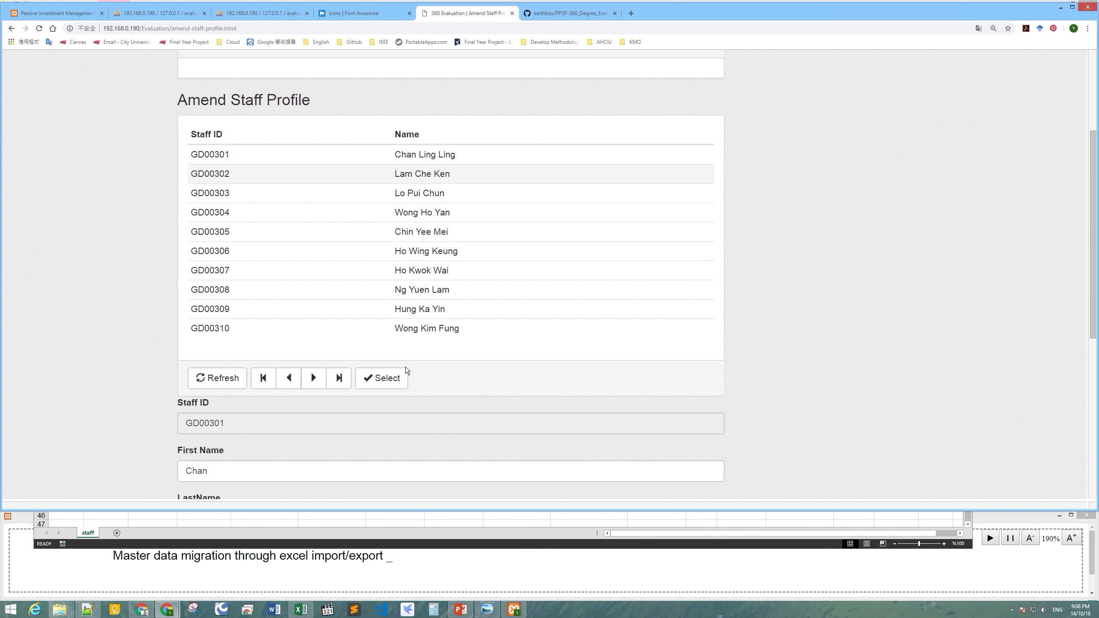
left_click(389, 378)
scroll(1091, 381, "down", 8)
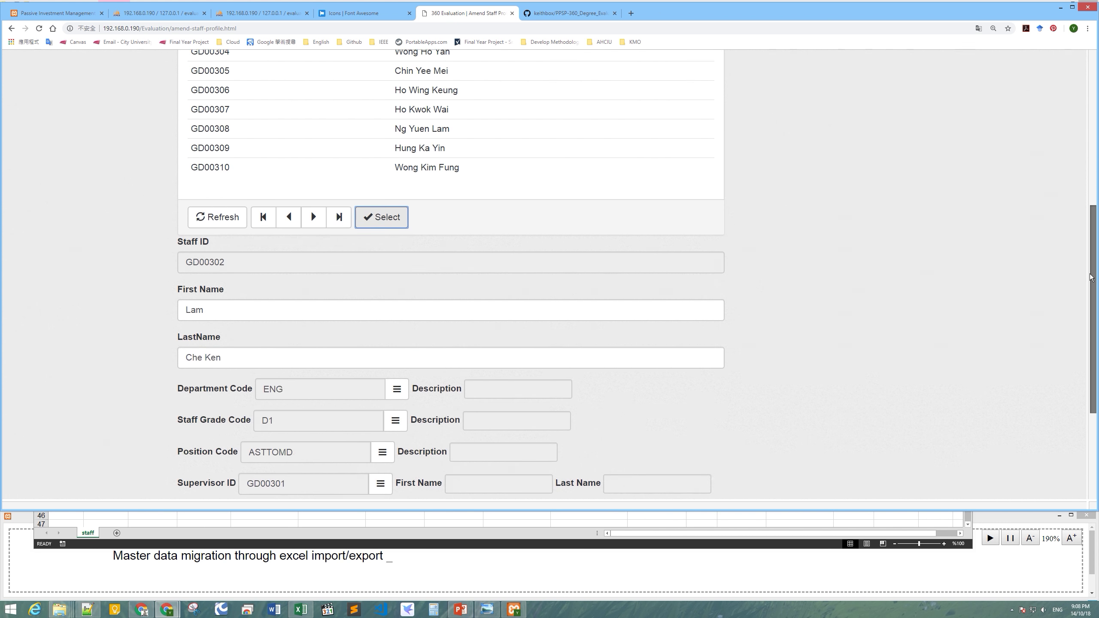
left_click(424, 397)
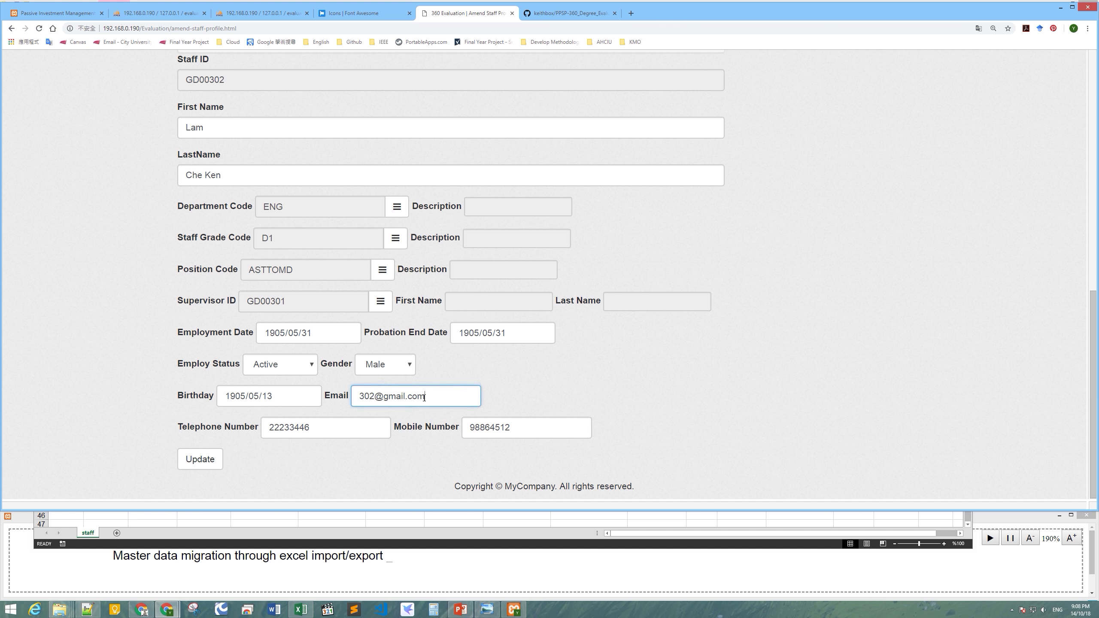
left_click_drag(1093, 317, 1097, 76)
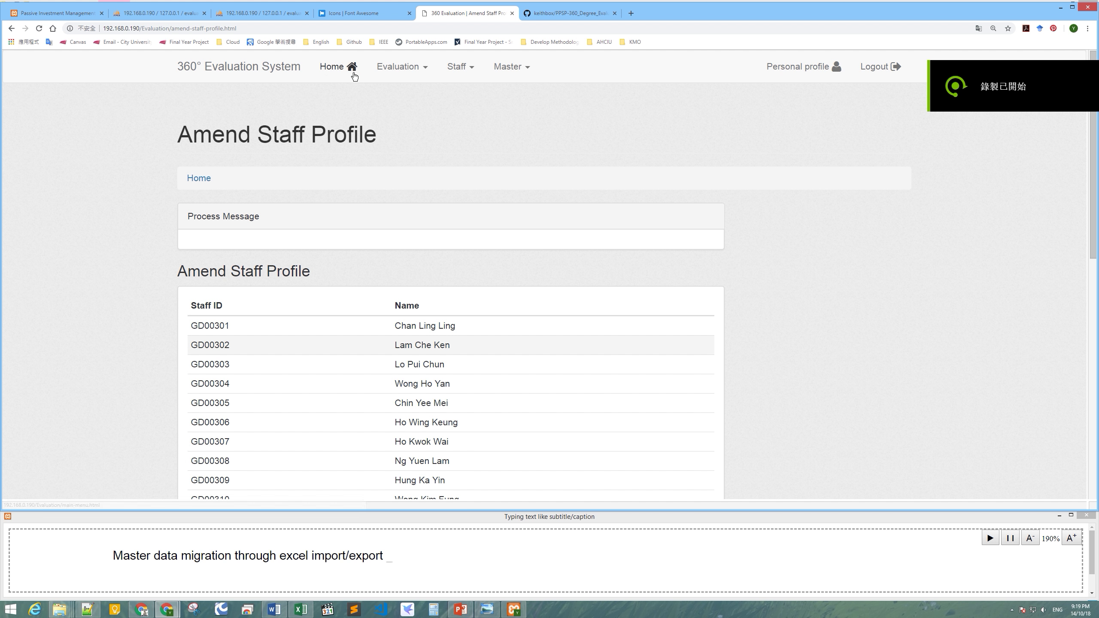
Open the Amend Evaluation page, then advance the slide show to Demo Core Function 2.
left_click(397, 71)
left_click(407, 125)
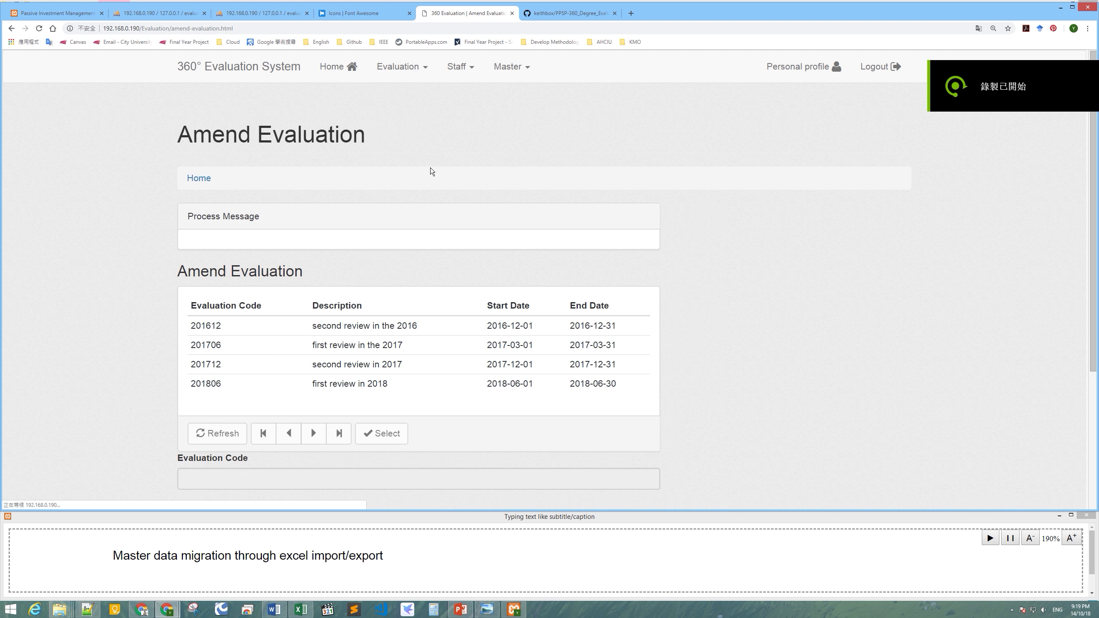
left_click(450, 567)
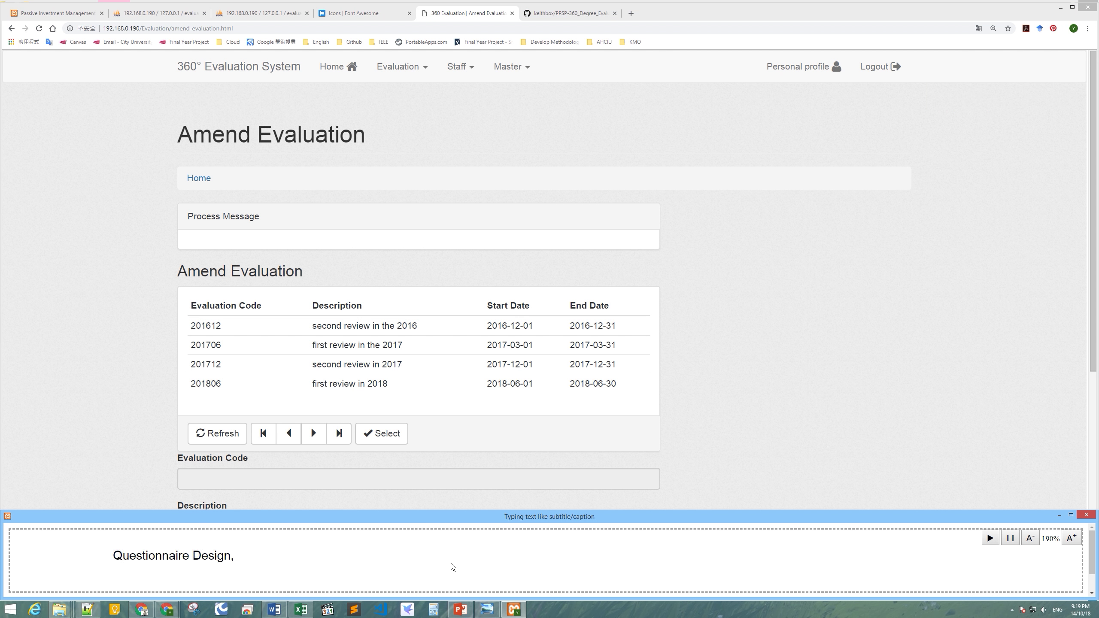
left_click(460, 609)
left_click(474, 433)
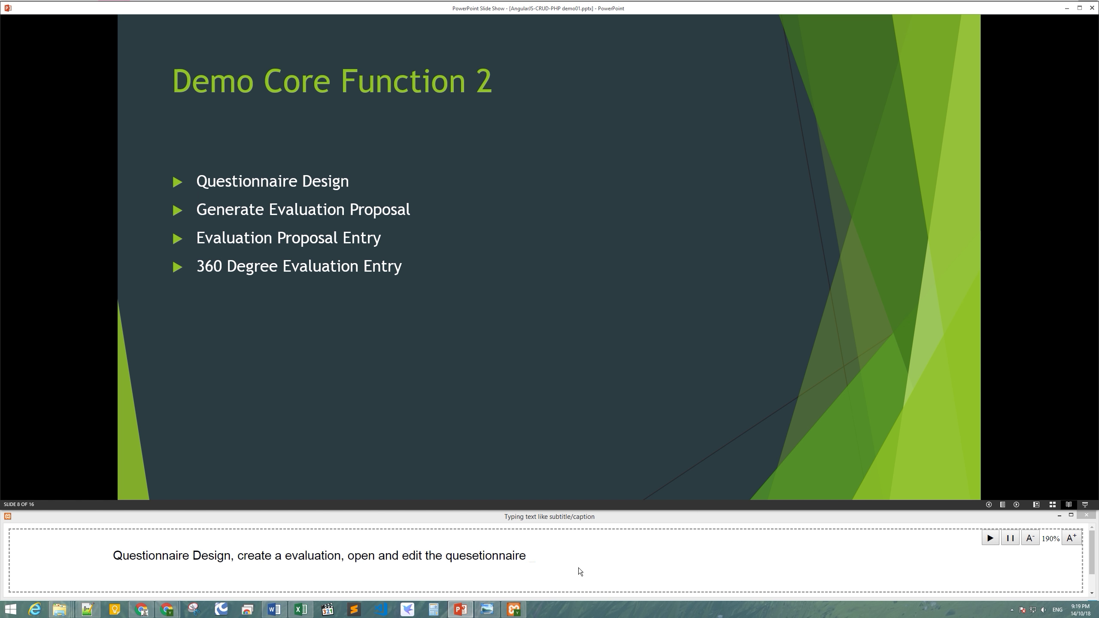
Return from the Demo Core Function 2 slide to the browser's Amend Evaluation page.
left_click(460, 609)
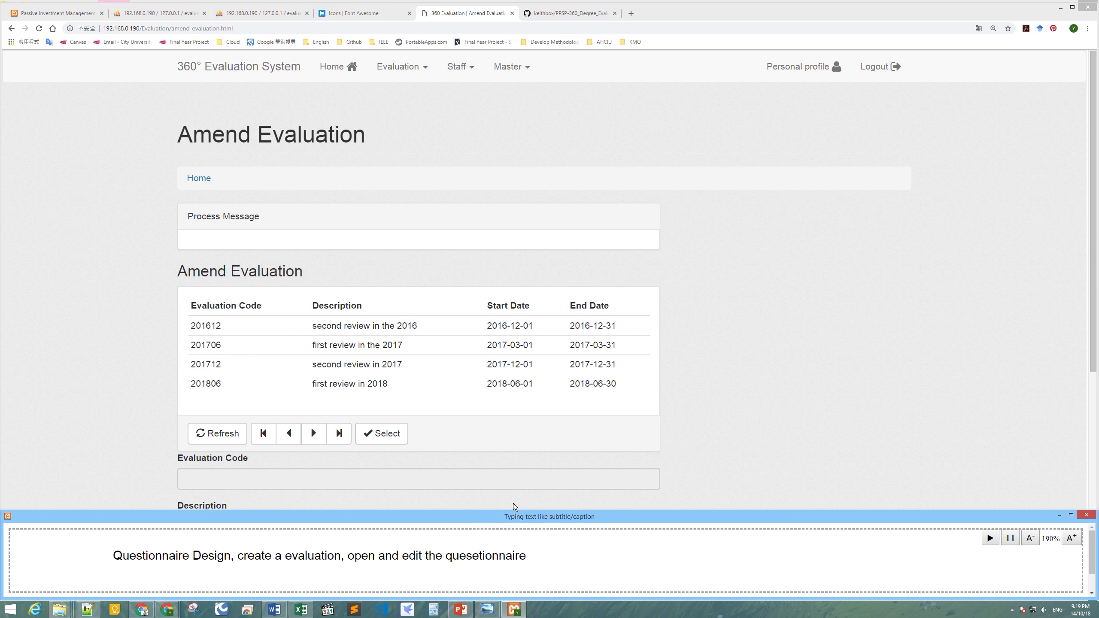
On Create Evaluation, enter code 201812, description 'second review in 2018', start date 2018/12/01.
left_click(396, 67)
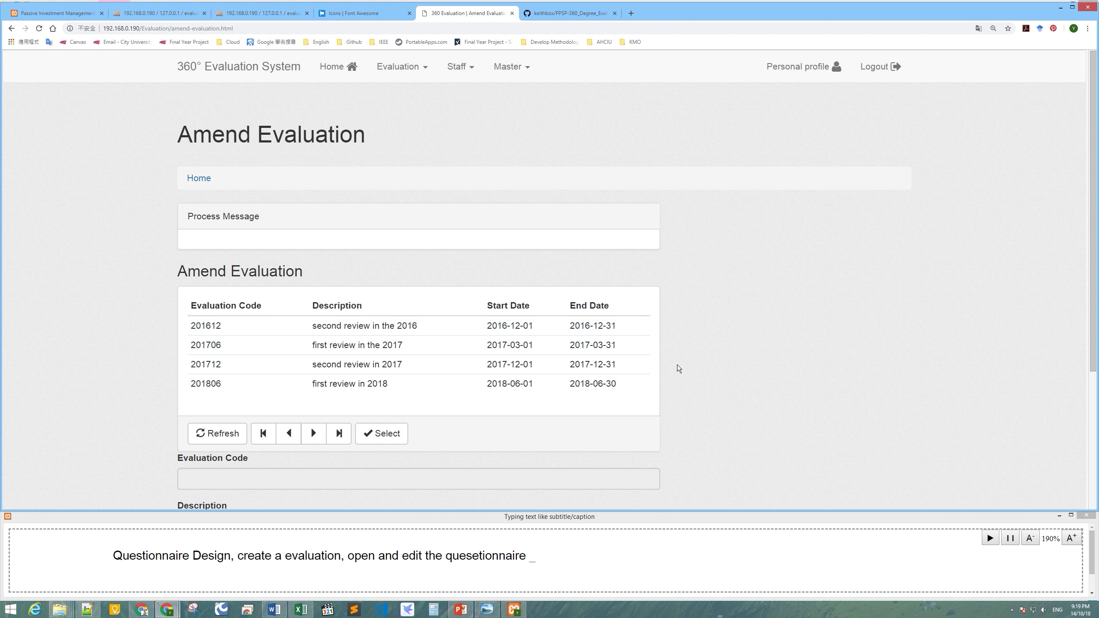
mouse_move(398, 69)
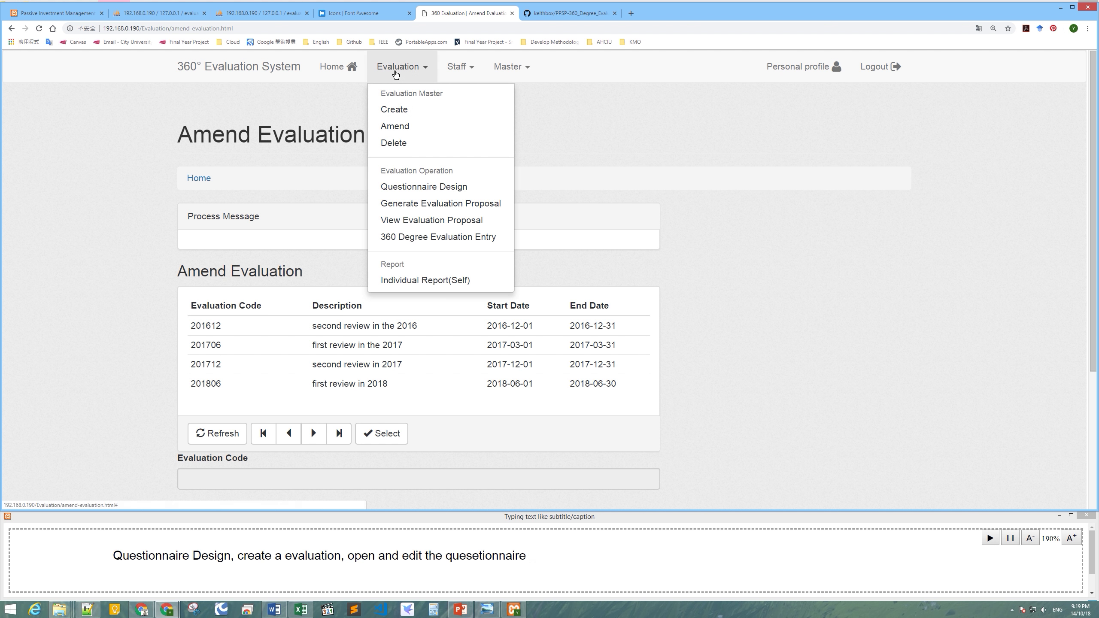
left_click(398, 109)
scroll(301, 295, "down", 1)
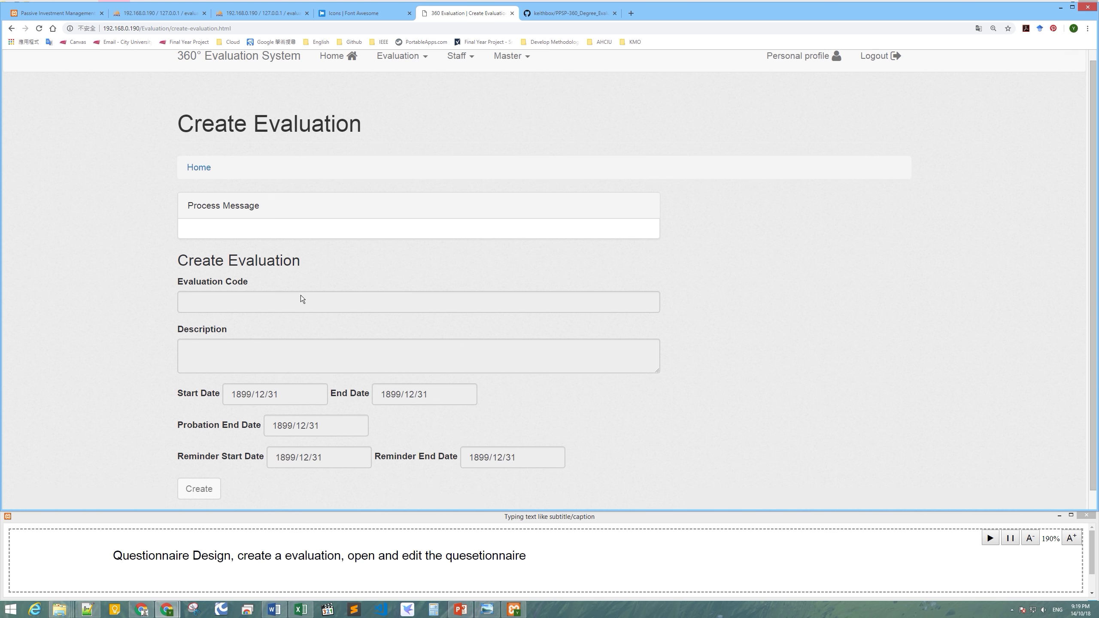
left_click(296, 286)
type("201812")
key("Tab")
type("cond")
key("BackSpace")
key("BackSpace")
key("BackSpace")
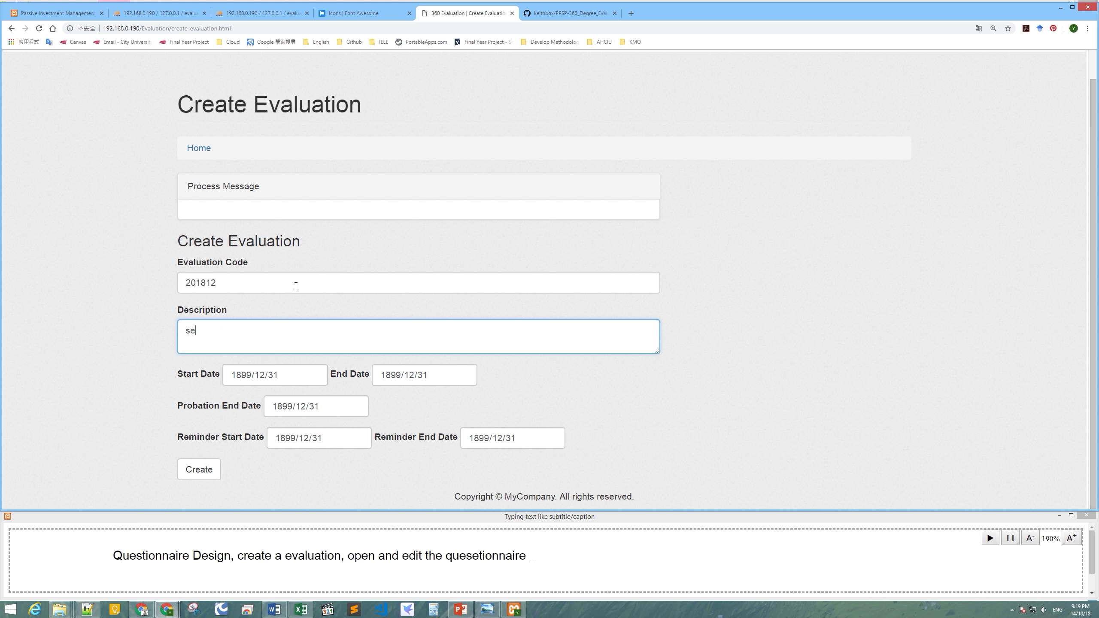
type("cond review in 2018")
key("Tab")
type("2018/12/0")
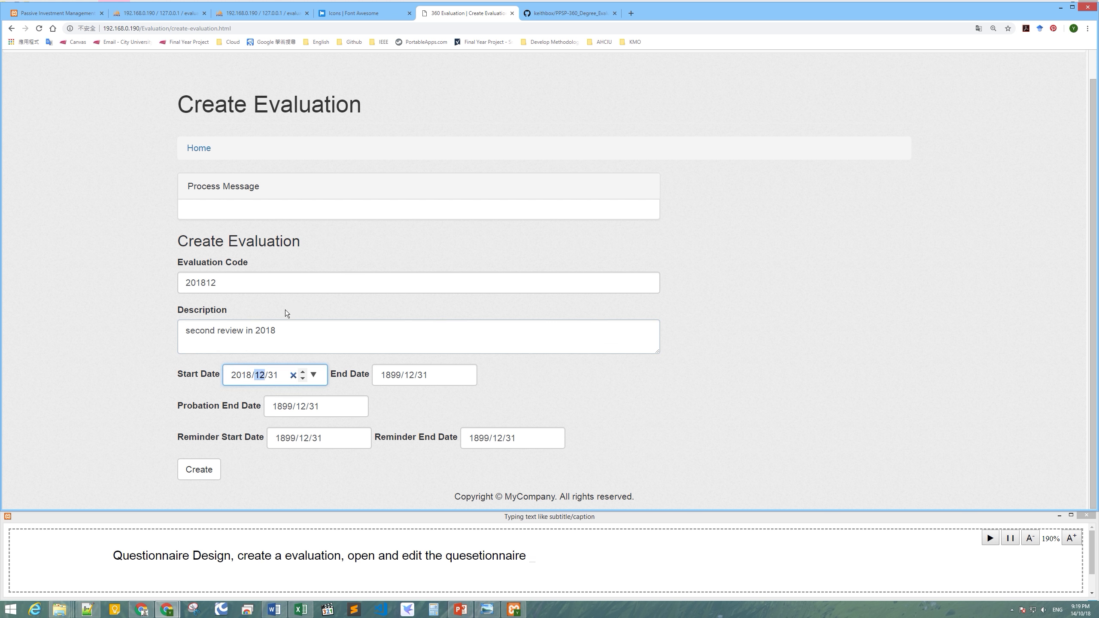
type("1")
Set end date 2018/12/31, probation end 2018/11/30, reminders from 2018/12/20, and create the evaluation.
left_click(398, 374)
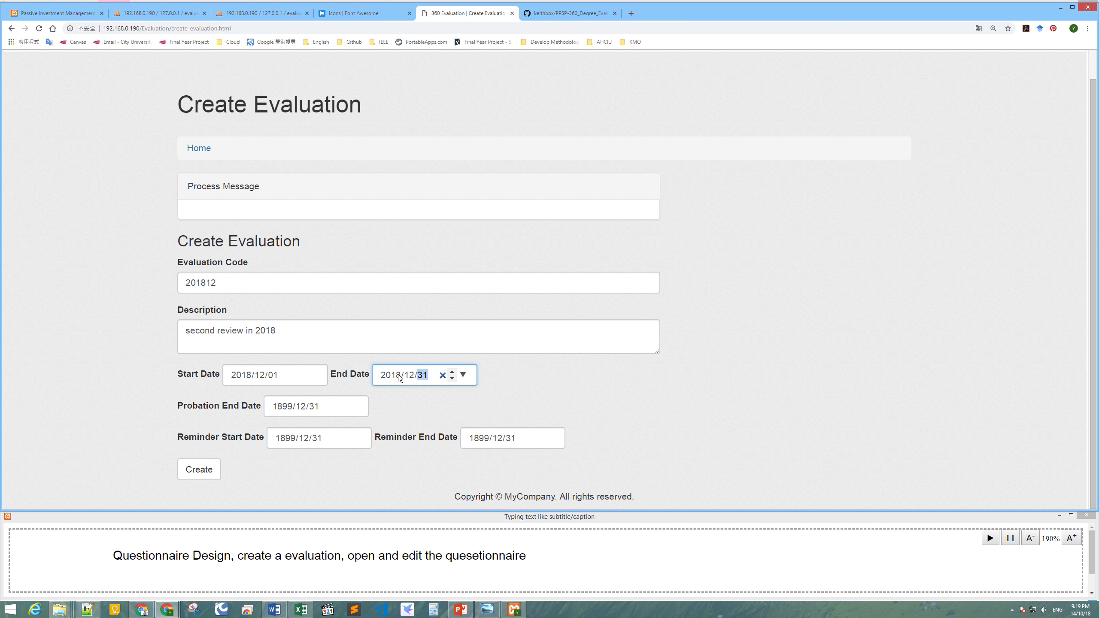
left_click(287, 411)
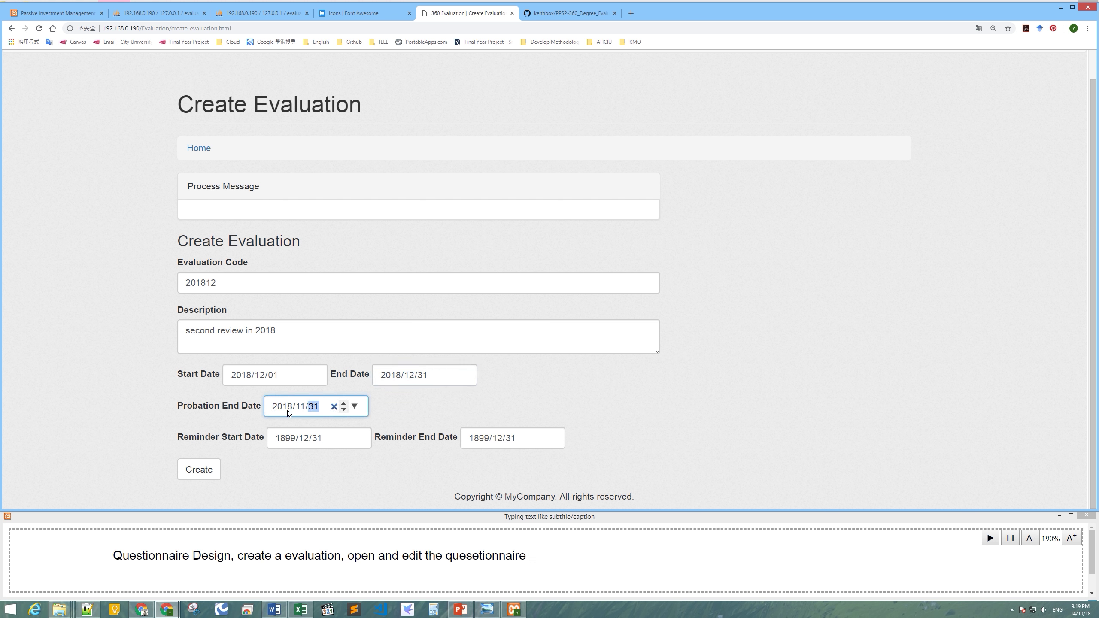
left_click(275, 442)
type("20181220")
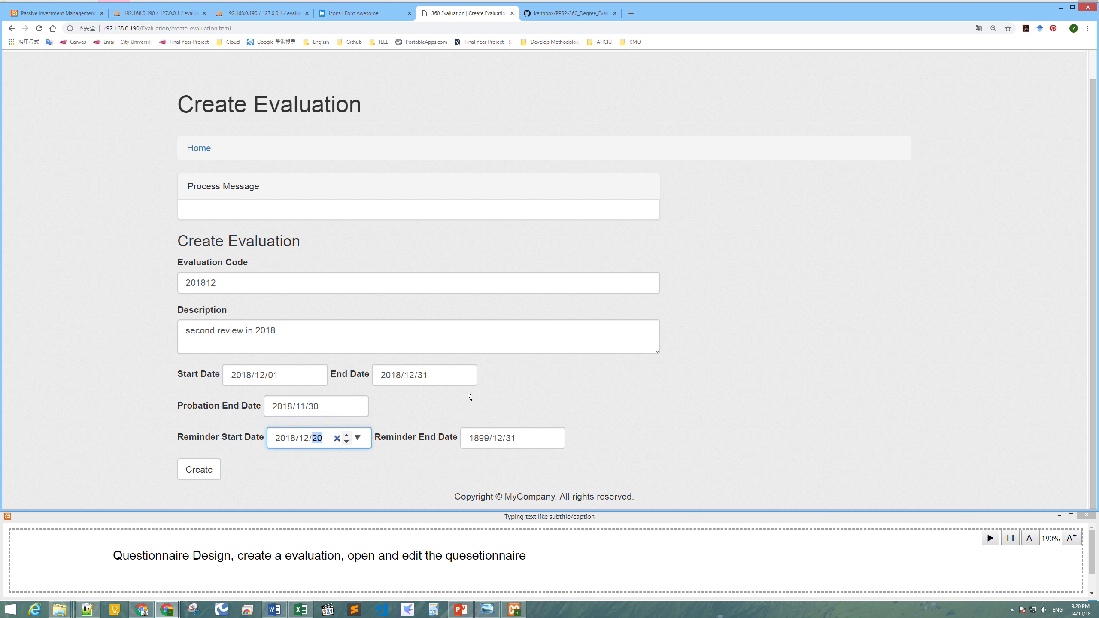
left_click(474, 432)
type("2018")
left_click(501, 397)
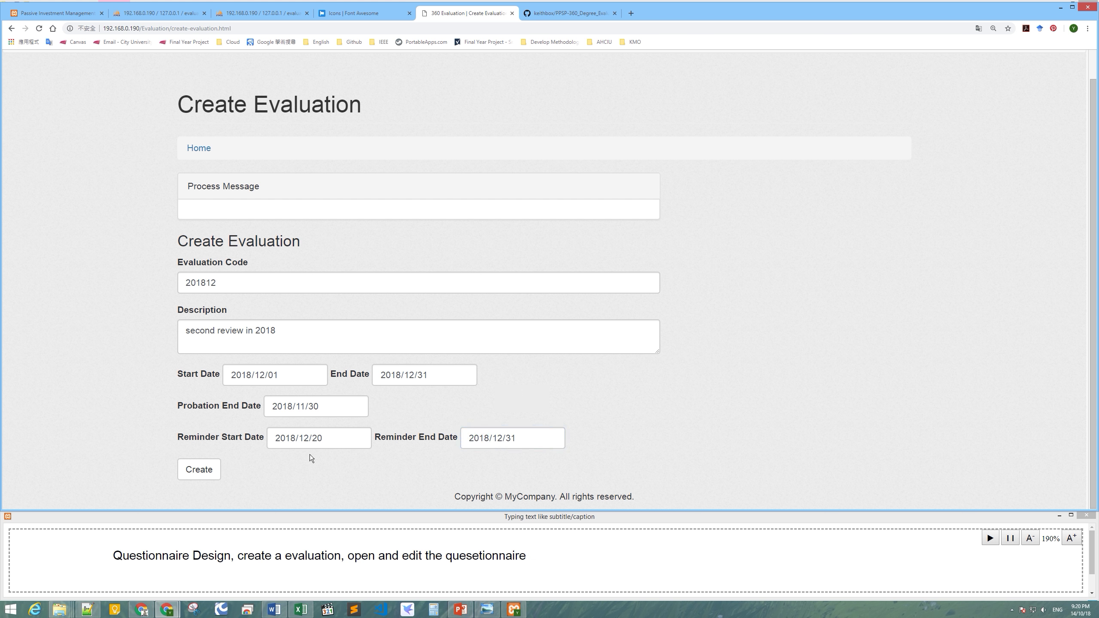
left_click(216, 463)
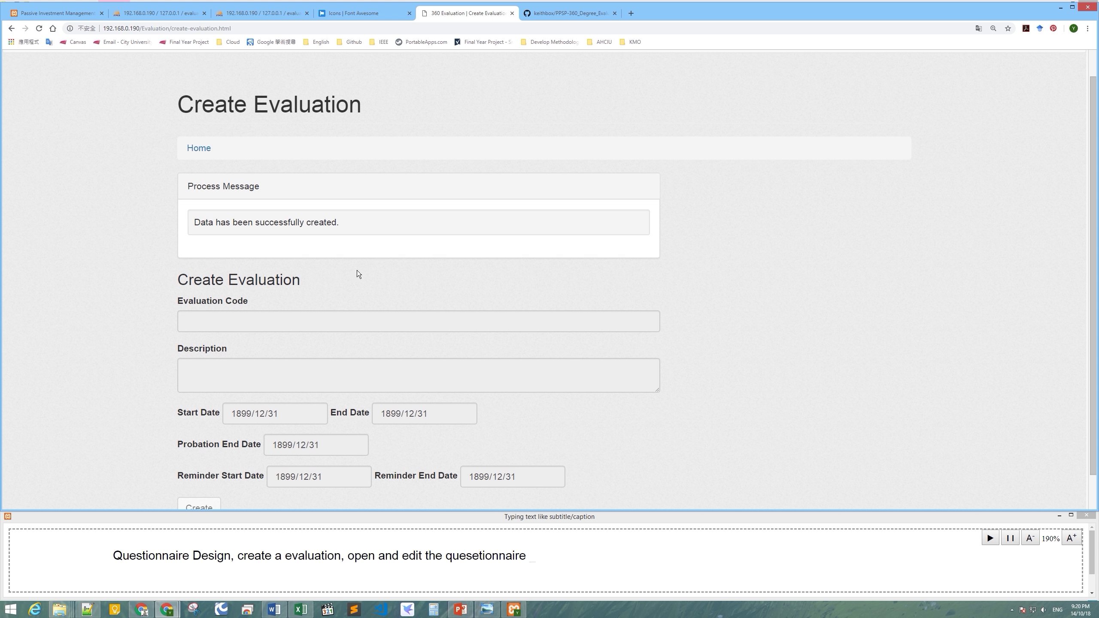
scroll(358, 271, "up", 1)
left_click(417, 70)
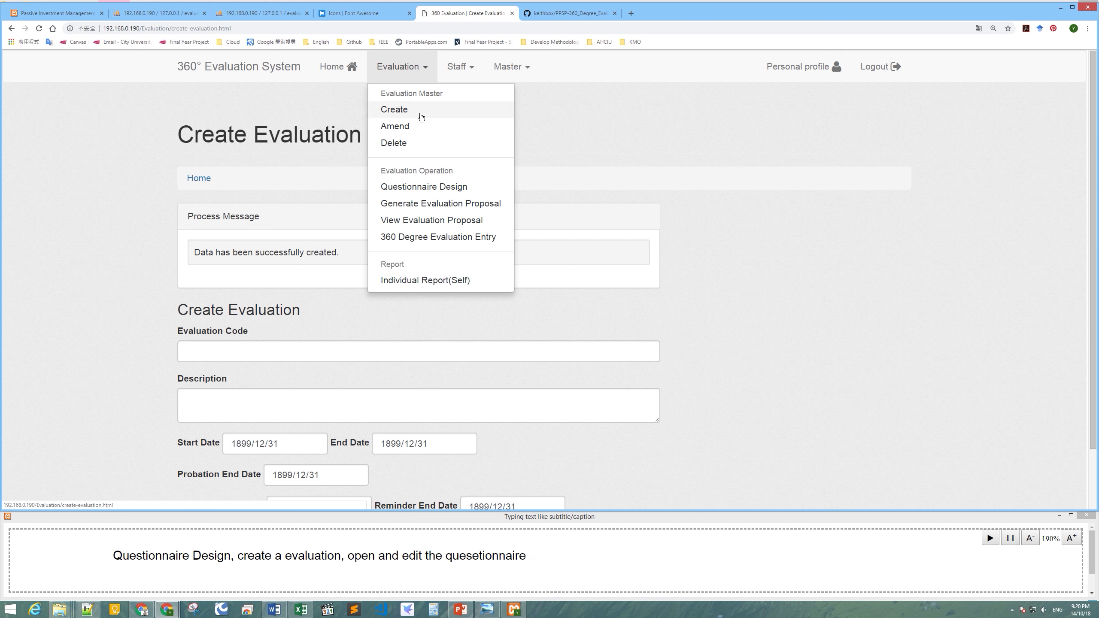
Load evaluation 201612's questionnaire on the Questionnaire Design page.
left_click(421, 185)
scroll(382, 286, "down", 3)
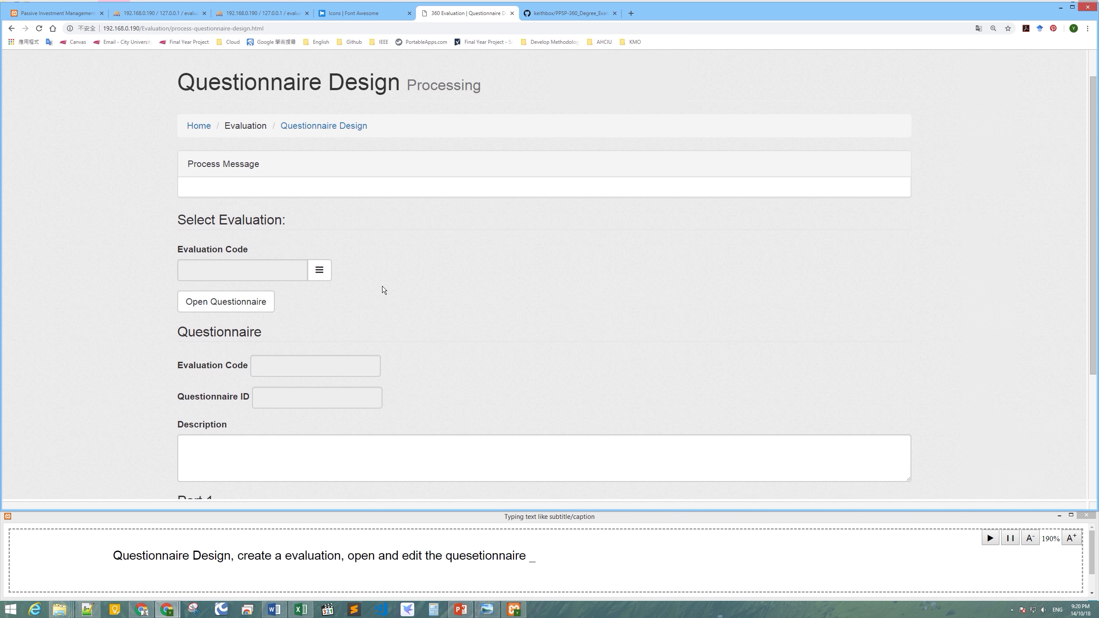
left_click(320, 238)
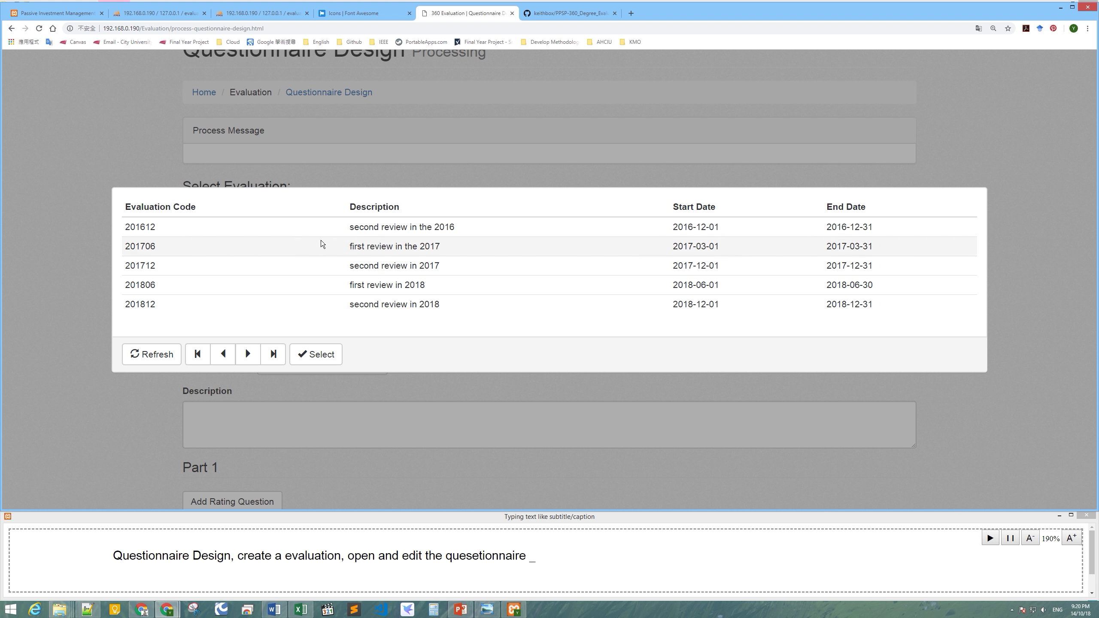
double_click(326, 230)
left_click(240, 272)
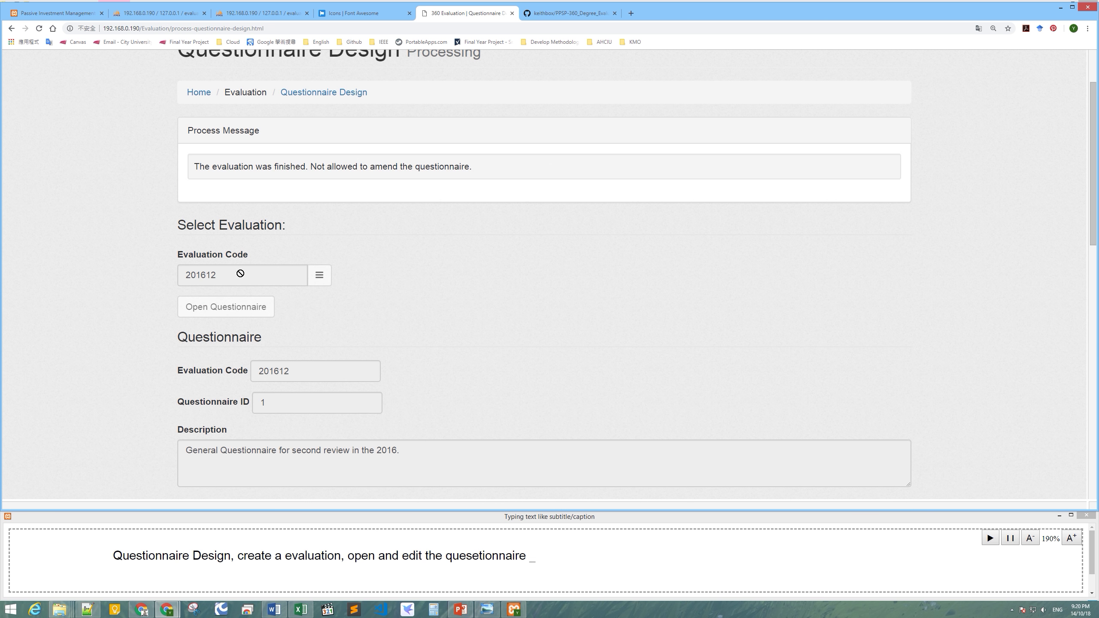
Scroll through its rating and open-end questions, then back to the top.
left_click_drag(1092, 150, 1092, 153)
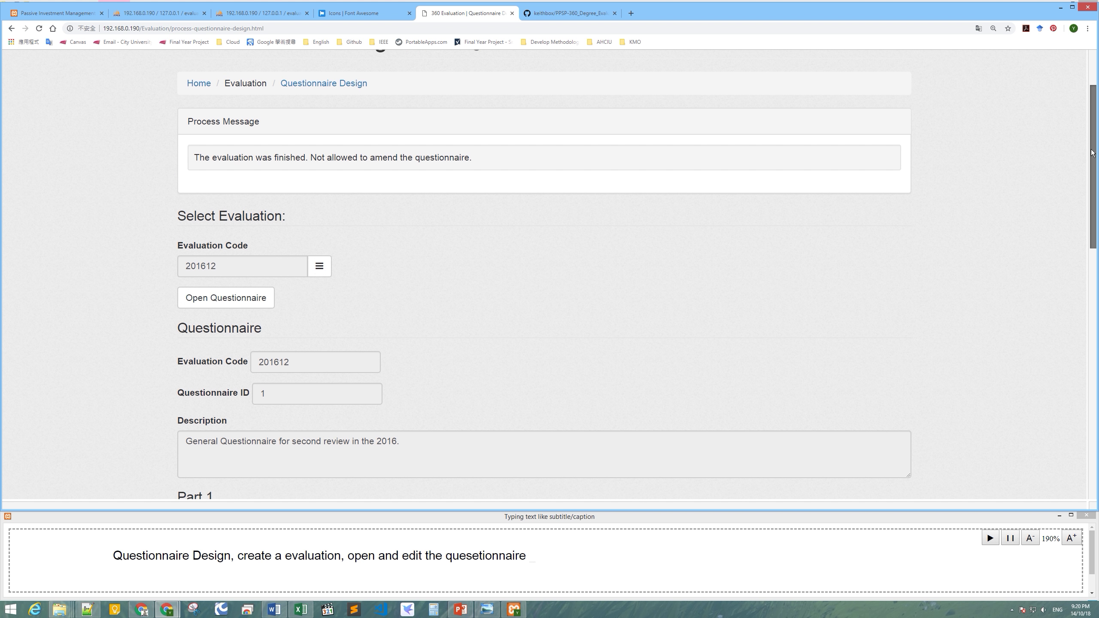
left_click_drag(194, 157, 509, 165)
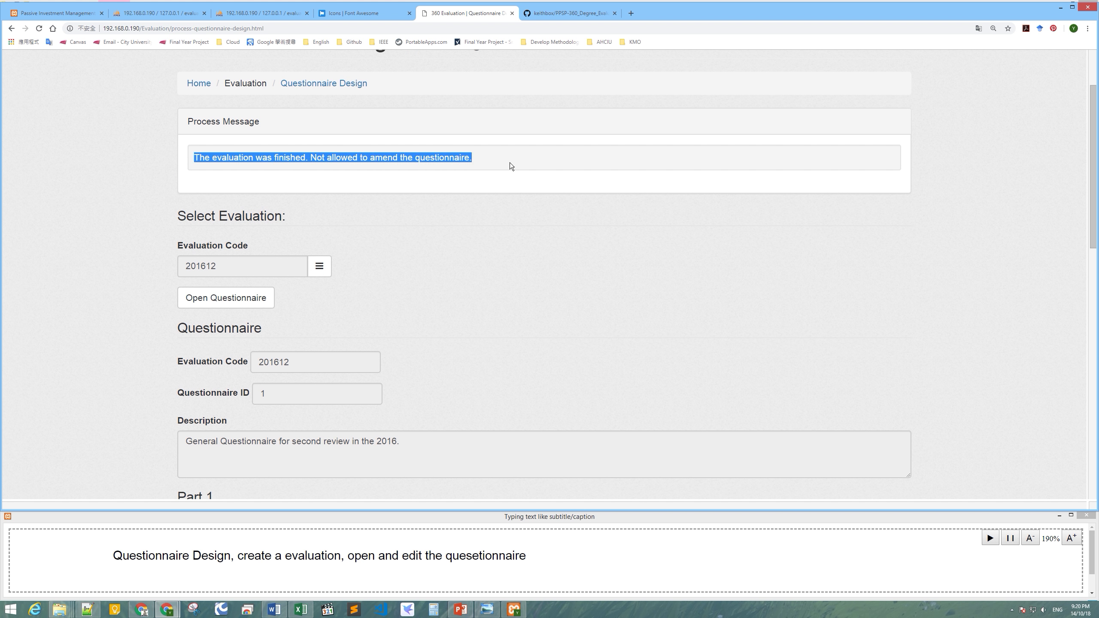
left_click_drag(1094, 120, 1086, 275)
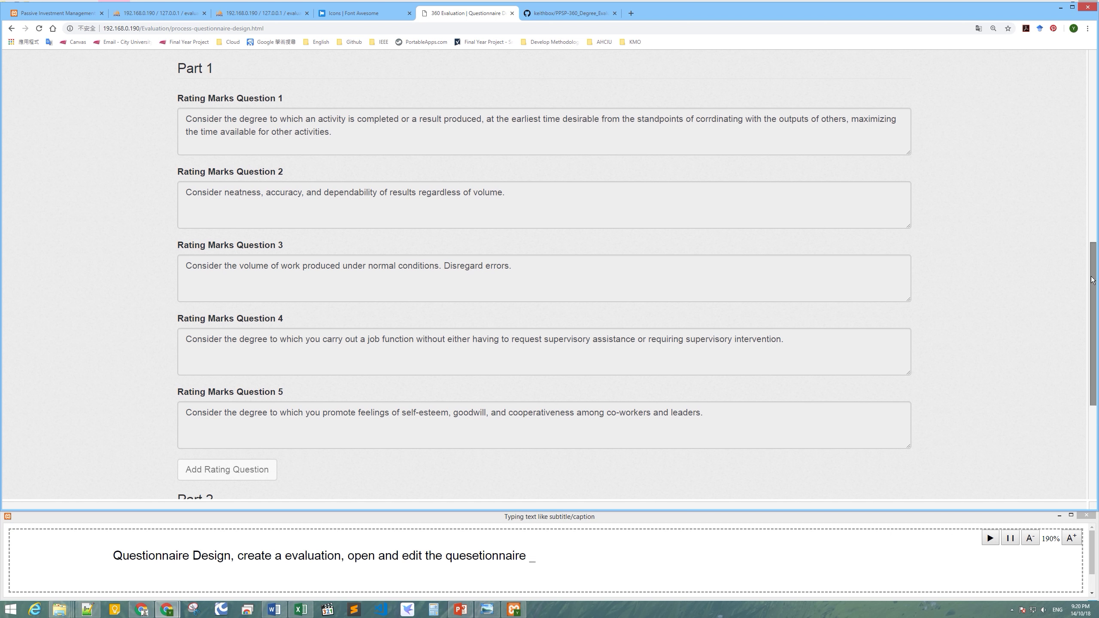
left_click_drag(1092, 278, 1090, 372)
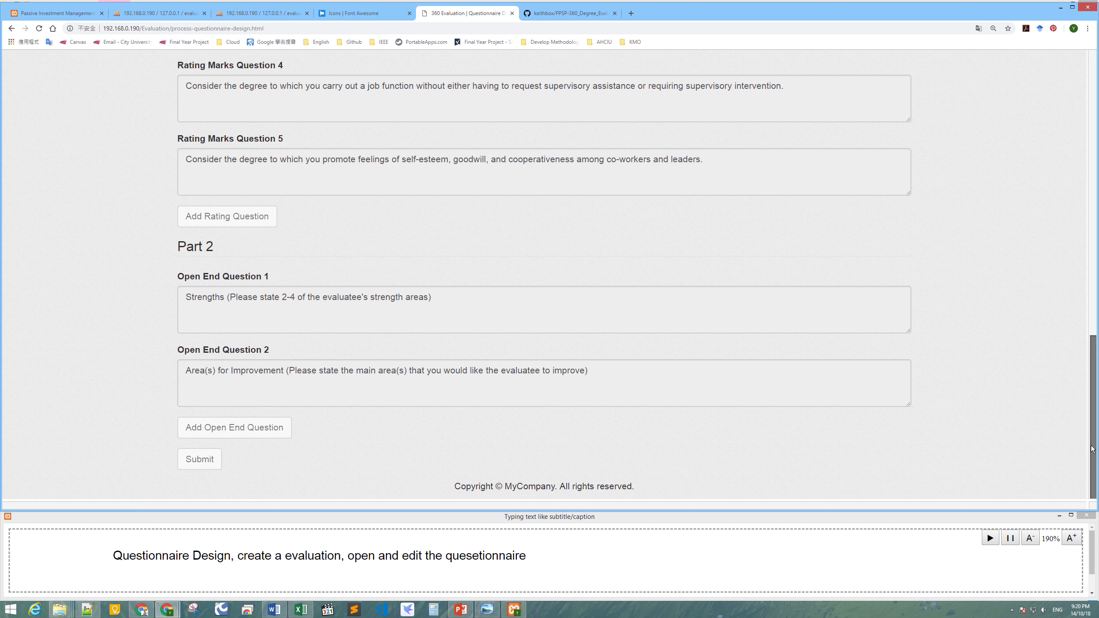
left_click_drag(1092, 450, 1067, 165)
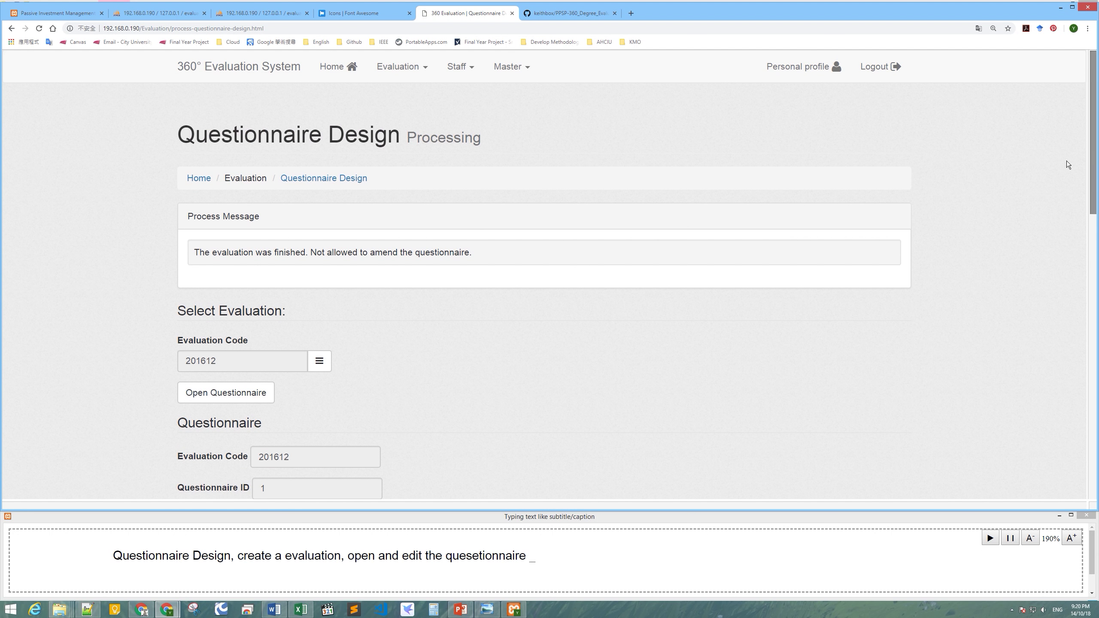
Load evaluation 201812's questionnaire and type its description.
left_click(329, 360)
double_click(389, 304)
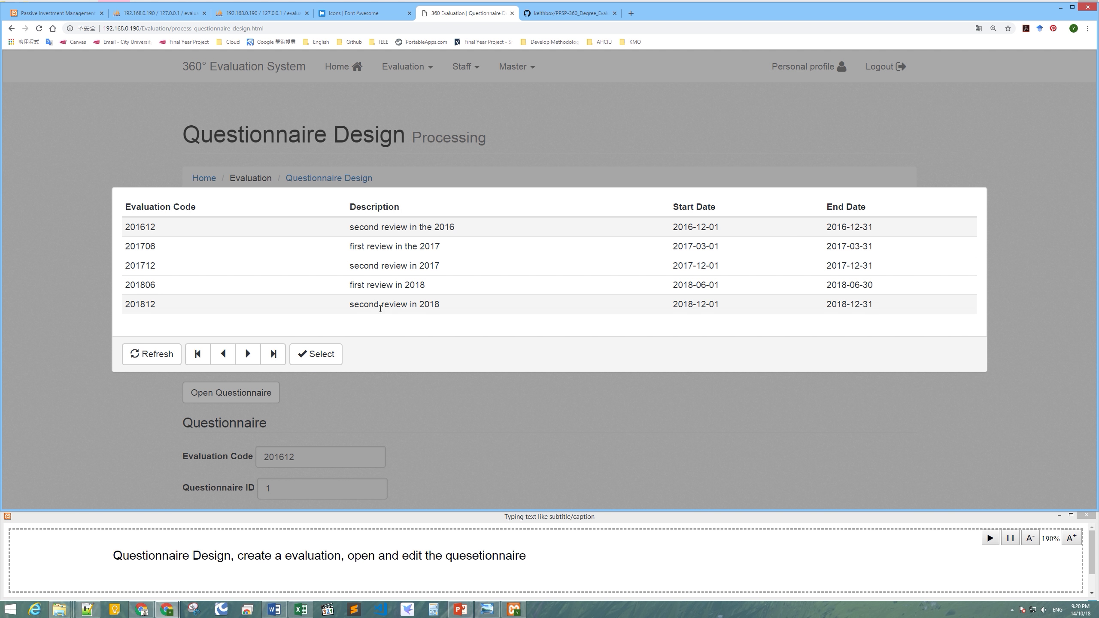
left_click(239, 395)
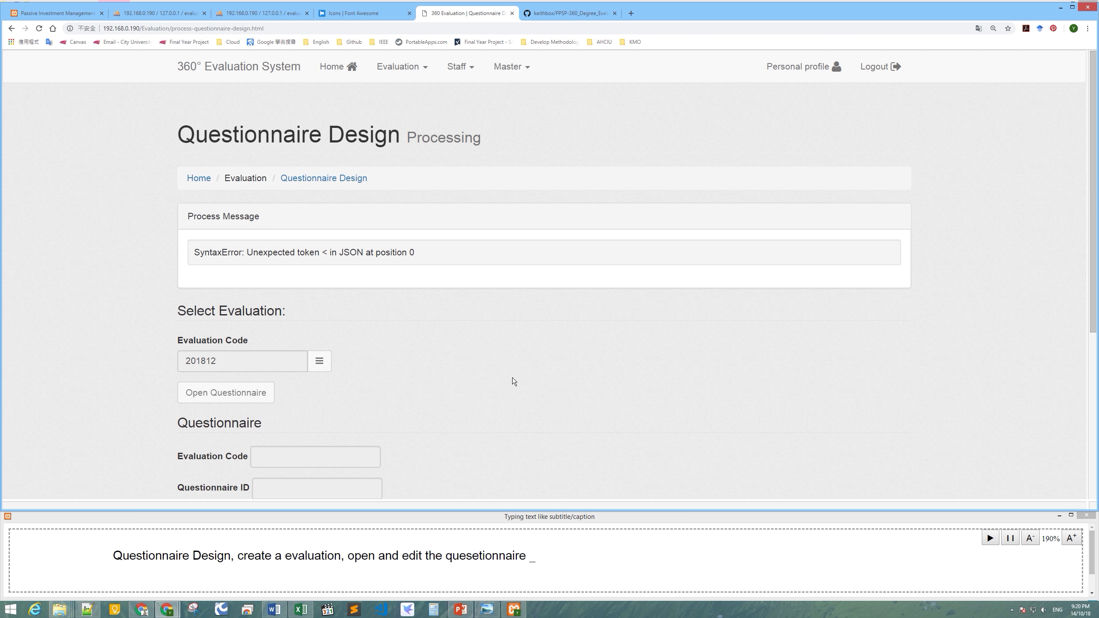
left_click(226, 393)
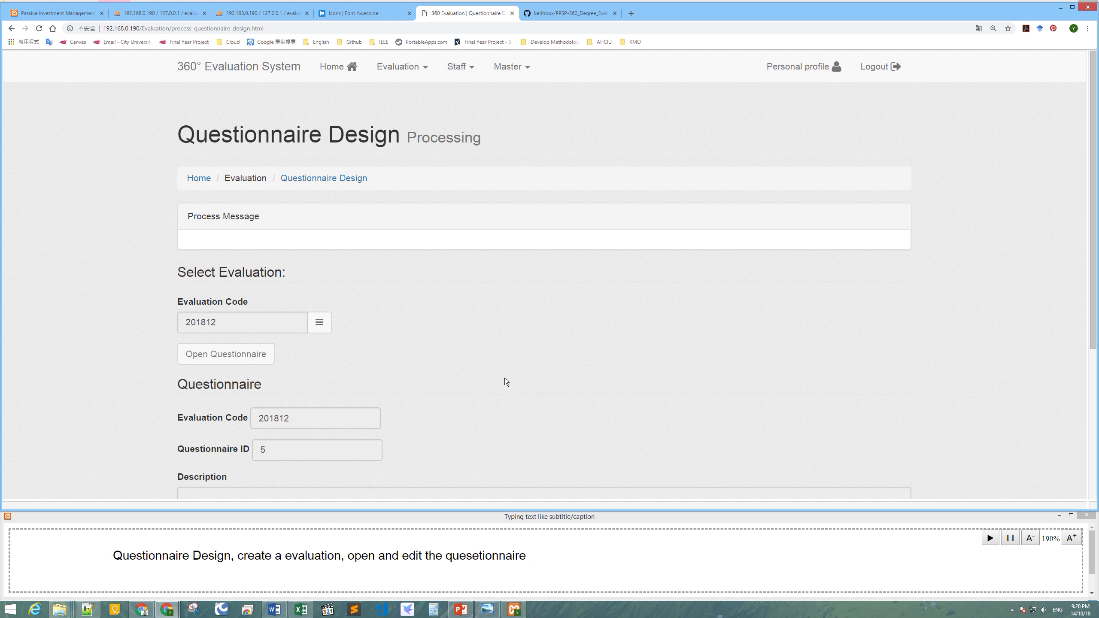
left_click_drag(1093, 193, 1091, 350)
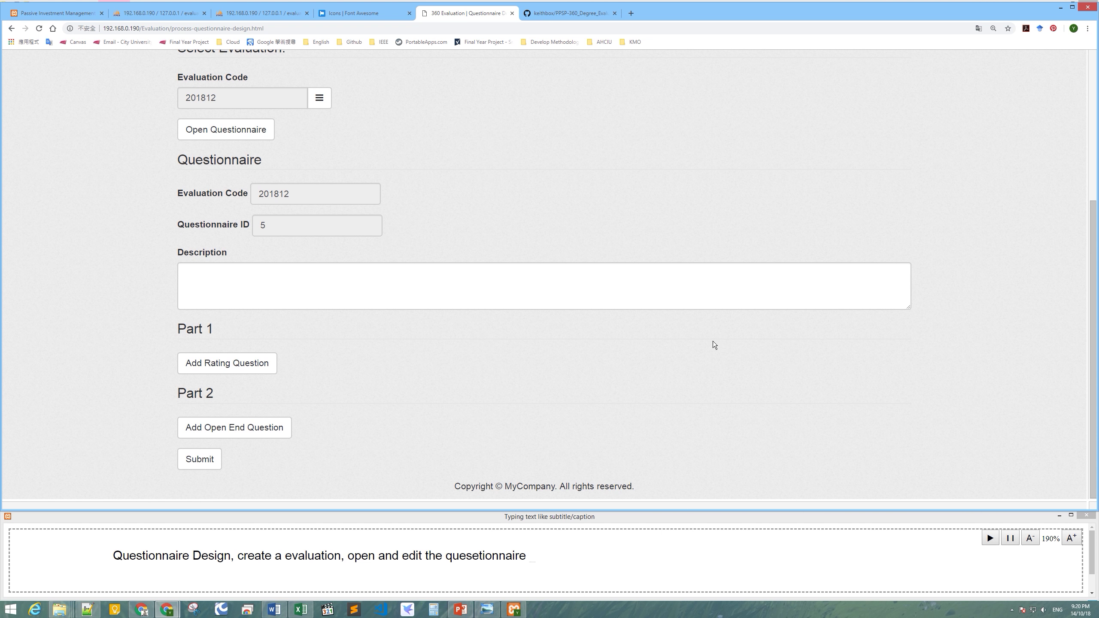
mouse_move(1094, 353)
left_mouse_down()
mouse_move(1095, 337)
mouse_move(1098, 370)
left_mouse_up()
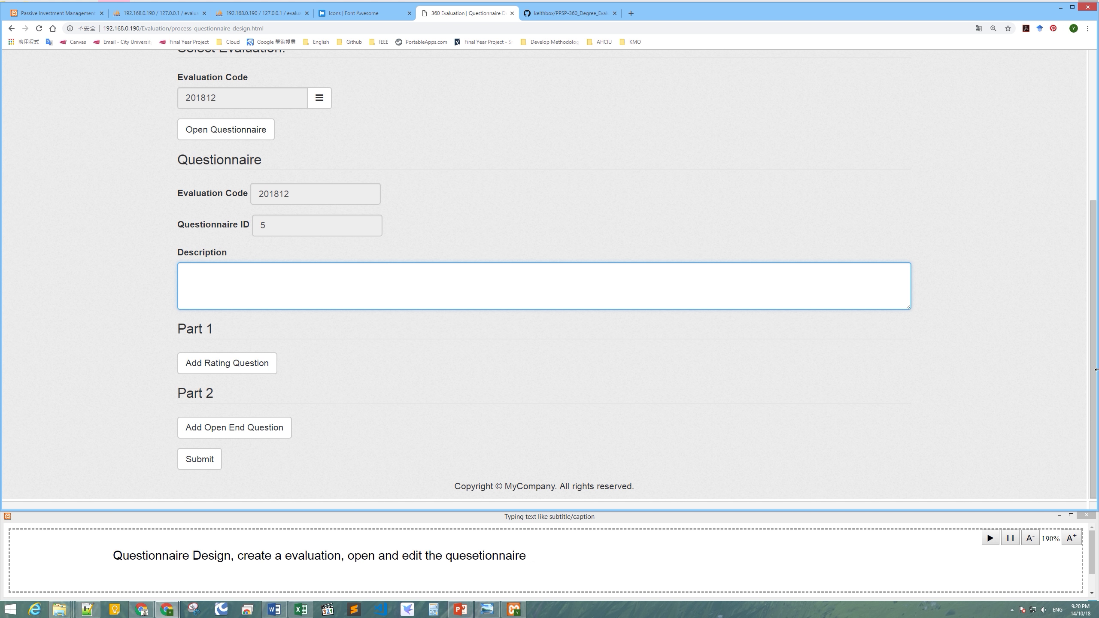
type("section")
key("BackSpace")
key("BackSpace")
key("BackSpace")
key("BackSpace")
type("o")
type("nd review ")
type("in ")
type("2018")
type("the ")
type("question")
type("naire ")
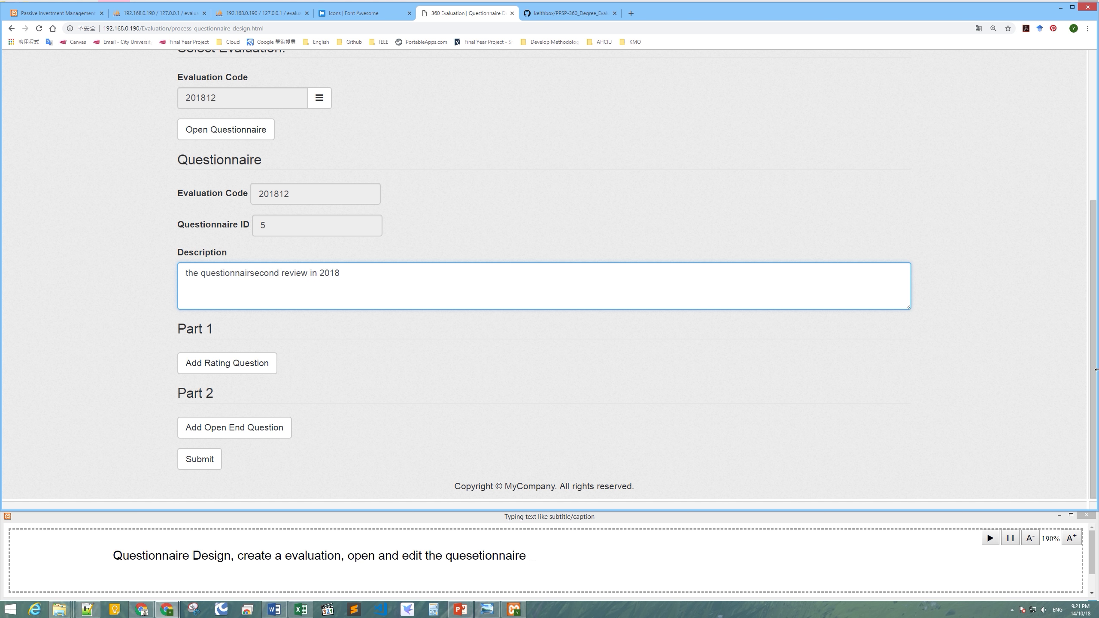
type("of")
Add rating questions 'Question 1', 'Question 2' and 'Question 3' to Part 1.
left_click(570, 384)
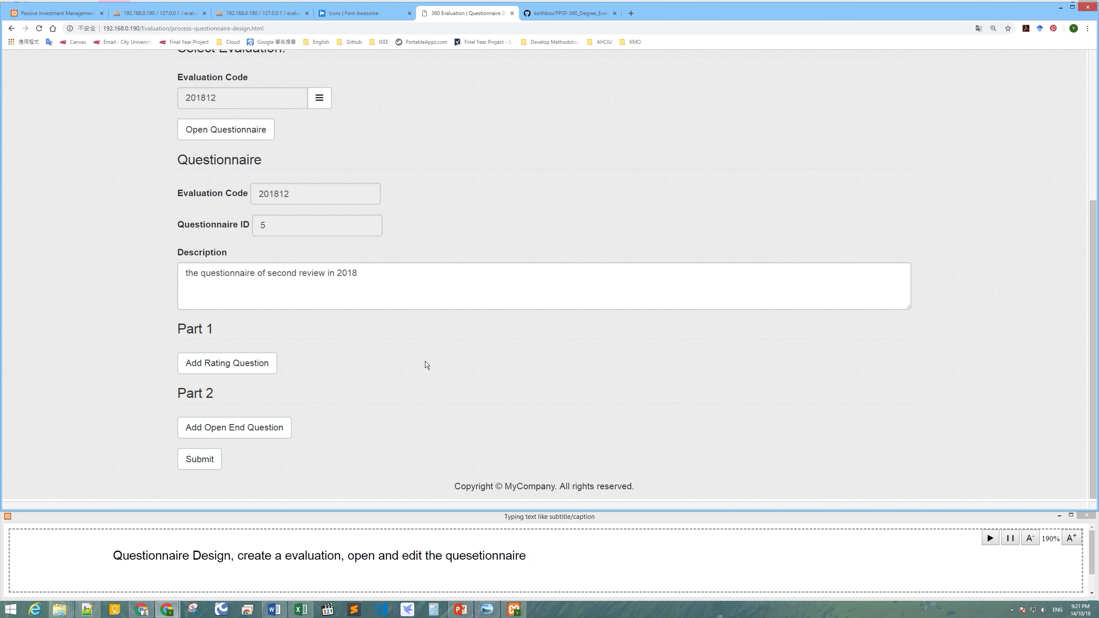
left_click(259, 363)
left_click(265, 380)
type("Q1")
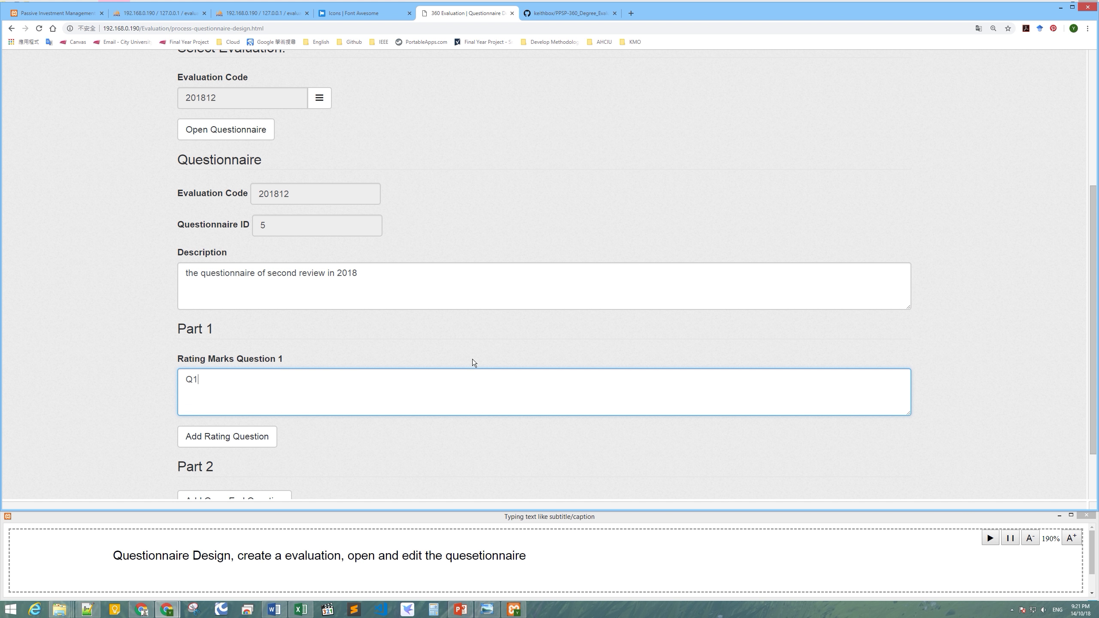
scroll(388, 349, "down", 2)
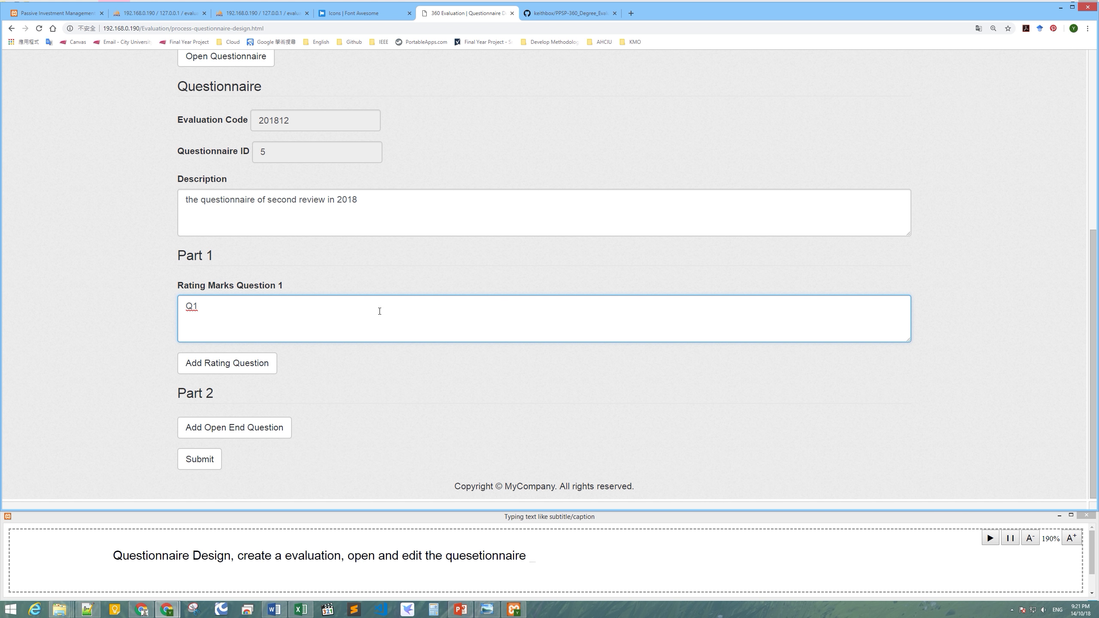
key("BackSpace")
key("BackSpace")
type("uestion 1")
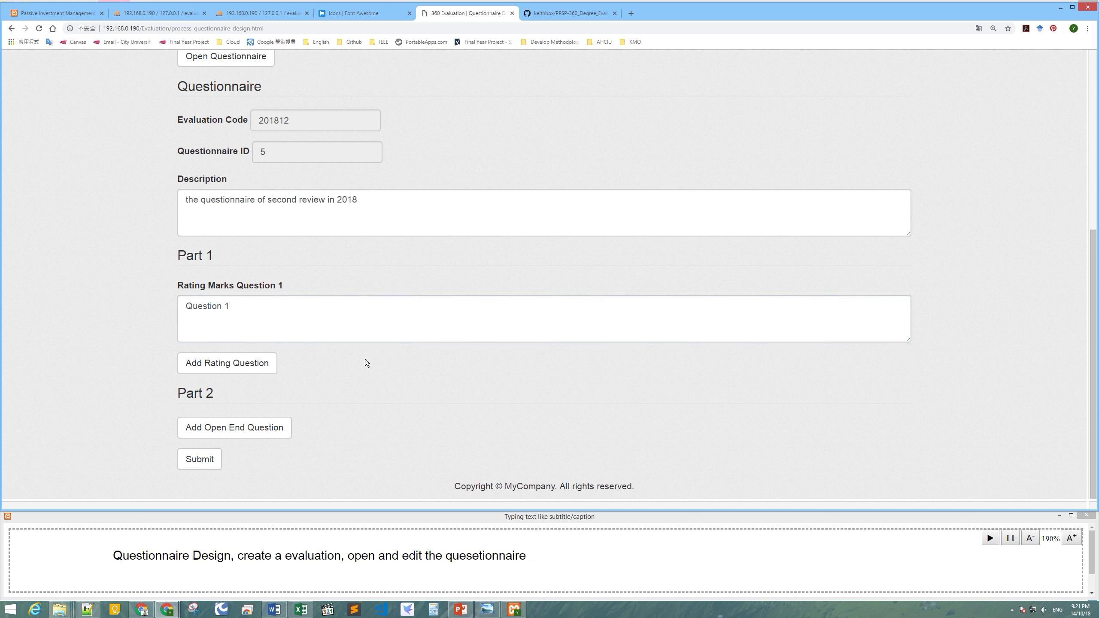
left_click(265, 363)
left_click(301, 372)
type("Question 2")
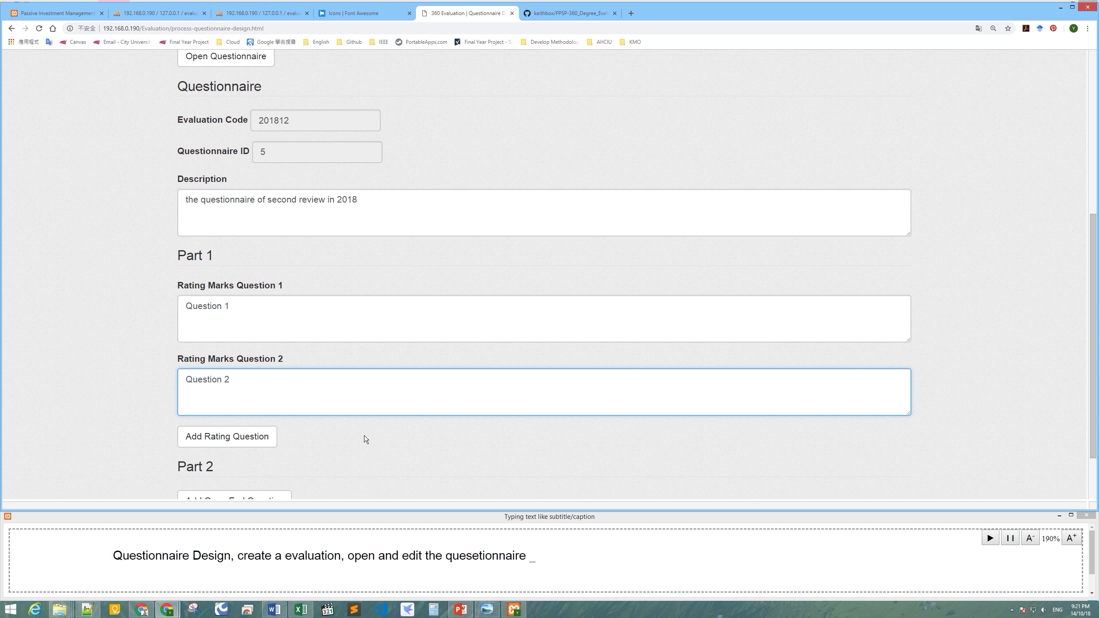
scroll(364, 435, "down", 2)
left_click(253, 370)
left_click(267, 376)
type("Question 3")
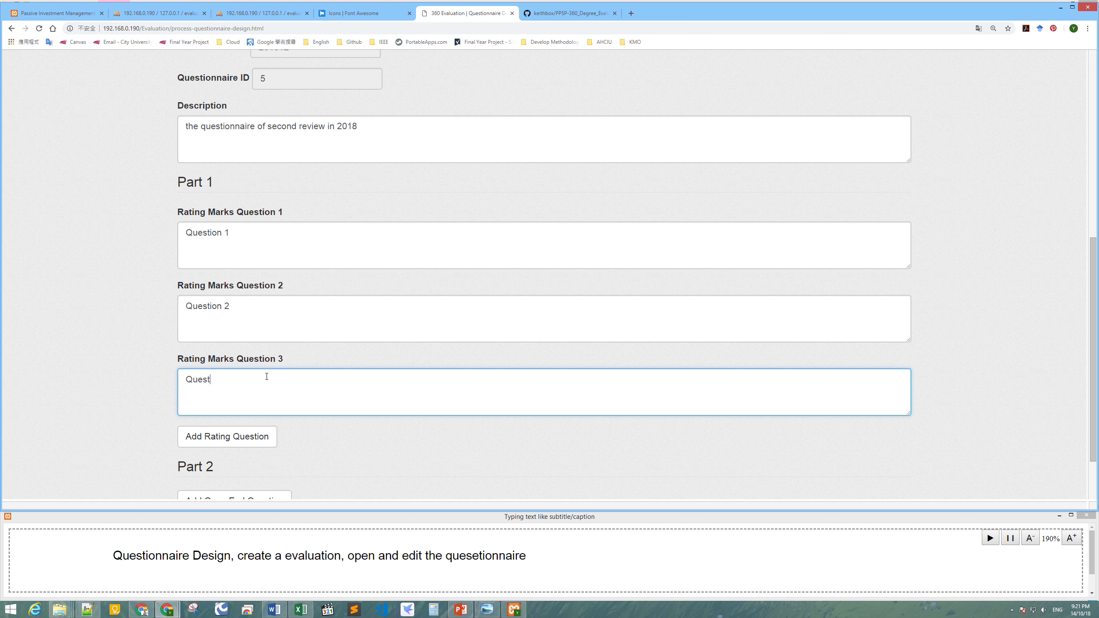
Add open-end questions 'Open End Question 1' and 'Open End Question 2' to Part 2.
scroll(374, 442, "down", 1)
scroll(374, 443, "down", 2)
left_click(284, 431)
scroll(415, 385, "down", 3)
left_click(415, 385)
type("Ope")
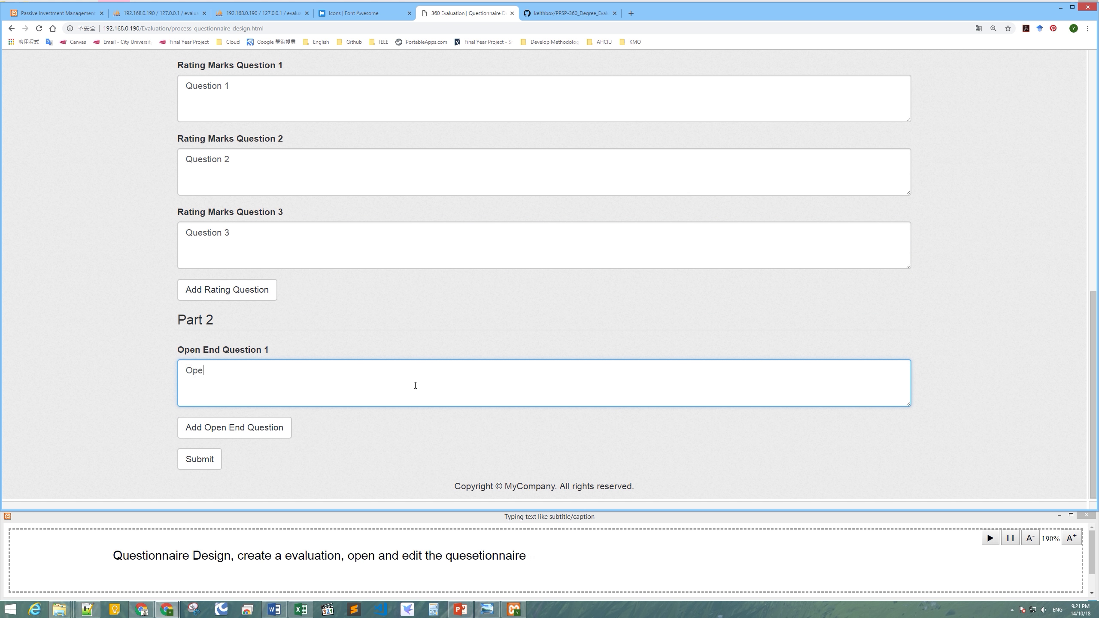
type("n End Question 1")
left_click(267, 429)
left_click(283, 447)
type("Qop")
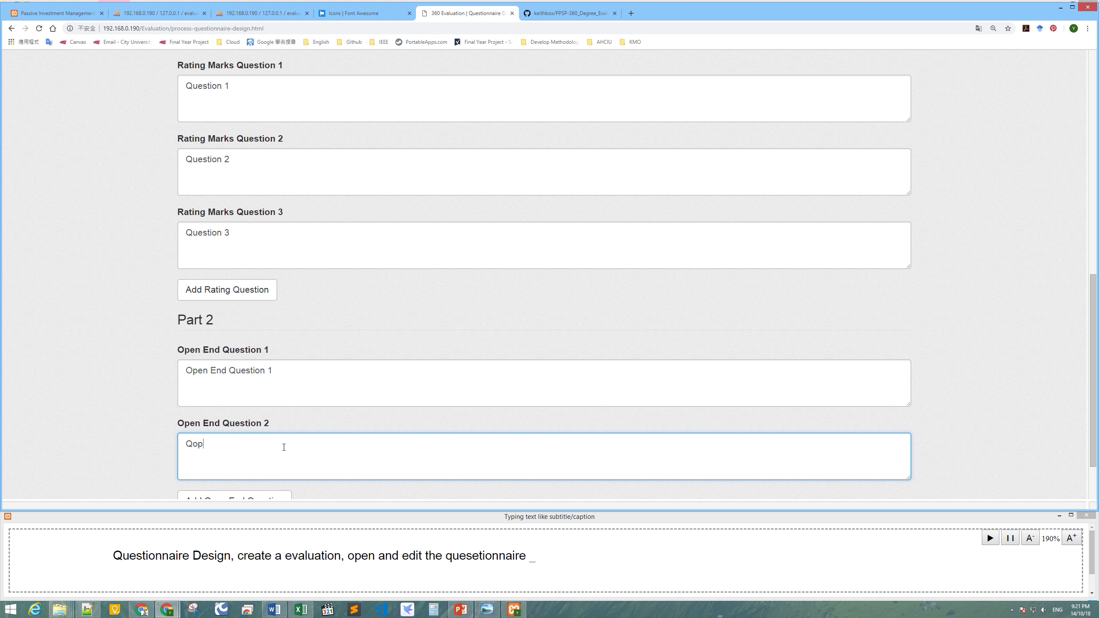
key("BackSpace")
key("BackSpace")
key("BackSpace")
type("Q")
key("BackSpace")
type("Open End Question 2")
scroll(285, 448, "down", 2)
Submit the 201812 questionnaire so it reports 'Questionnaire updated'.
left_click(216, 458)
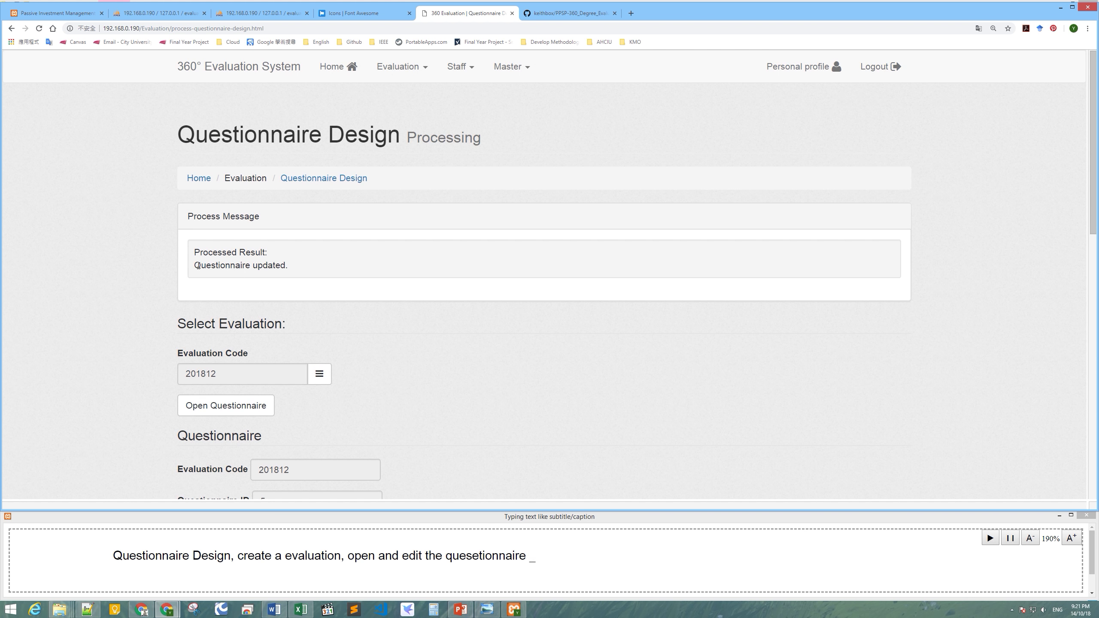
mouse_move(1088, 175)
left_mouse_down()
mouse_move(1088, 449)
mouse_move(1095, 162)
left_mouse_up()
left_click(570, 562)
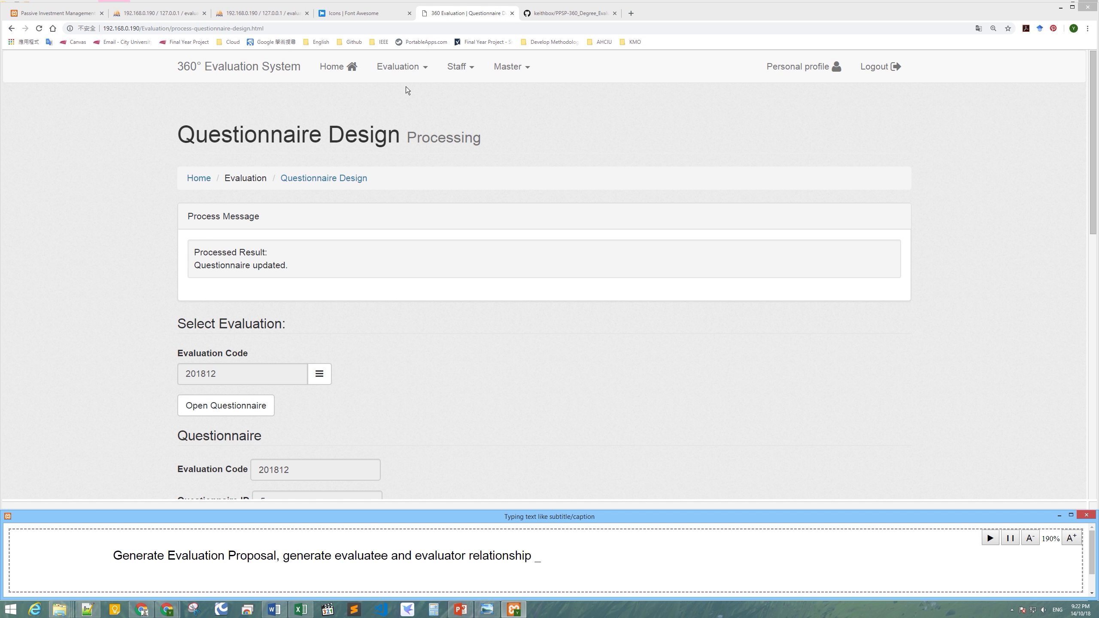
Generate the evaluation proposal, then bring up the View Evaluation Proposal list.
left_click(404, 68)
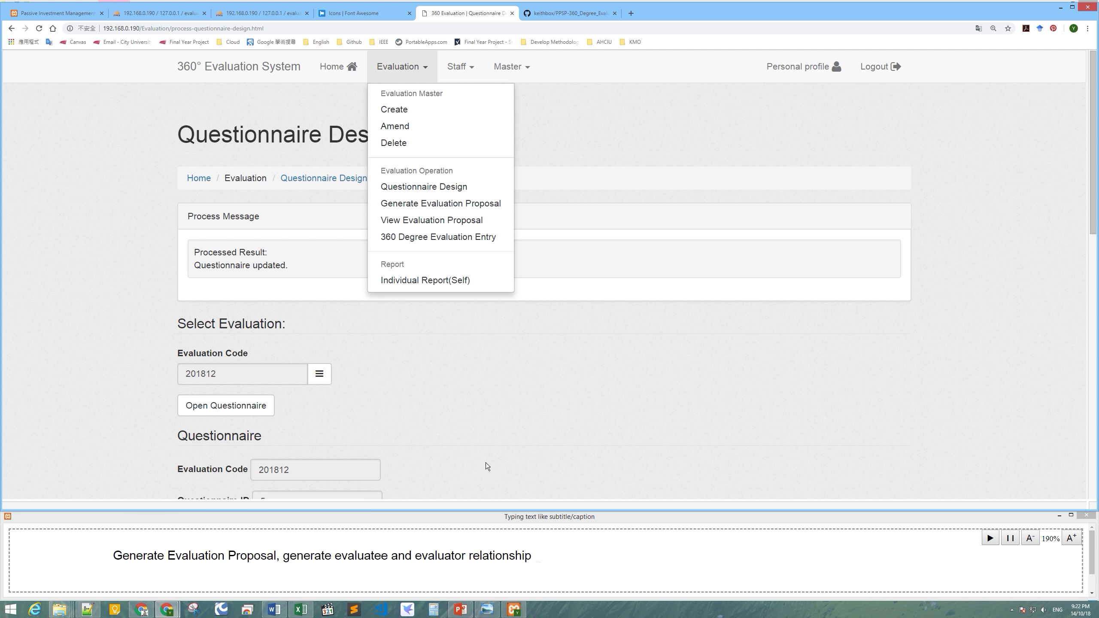
left_click(450, 204)
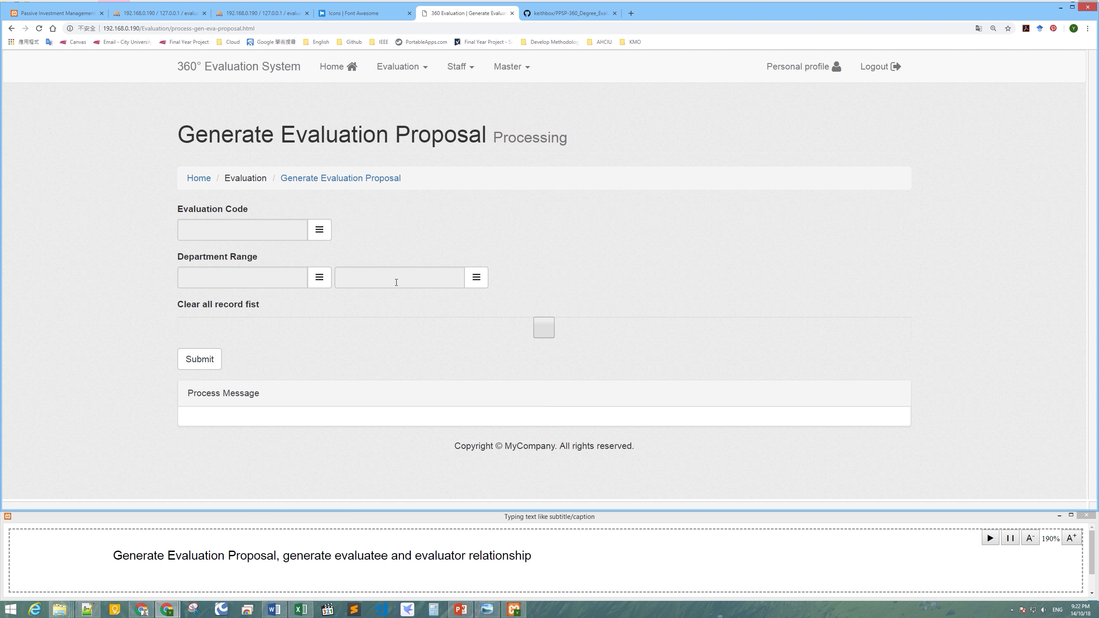
left_click(446, 567)
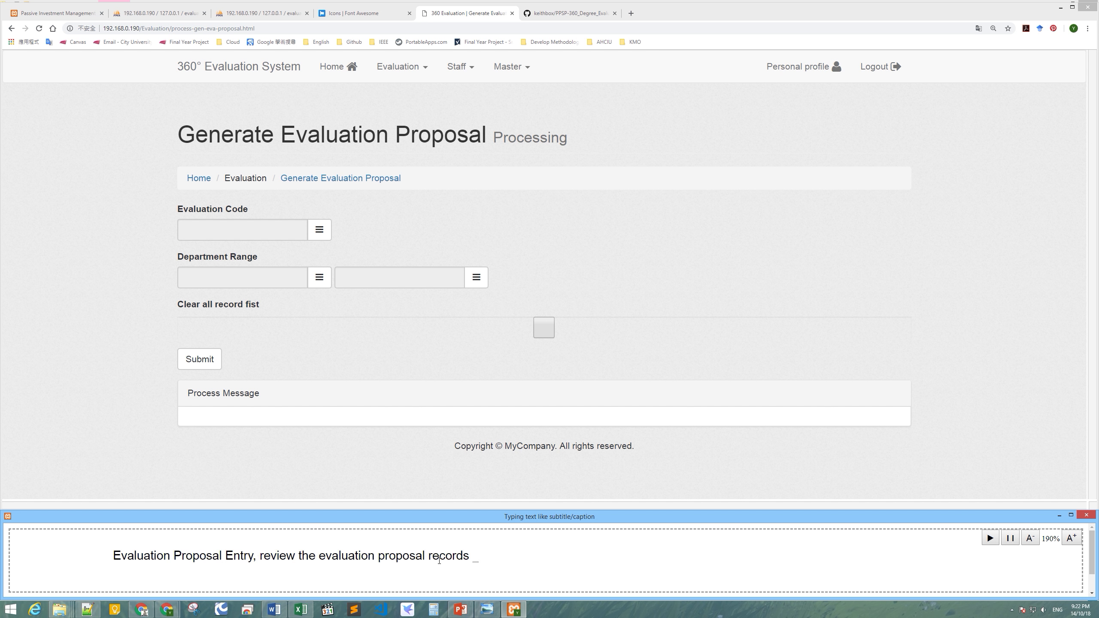
left_click(400, 66)
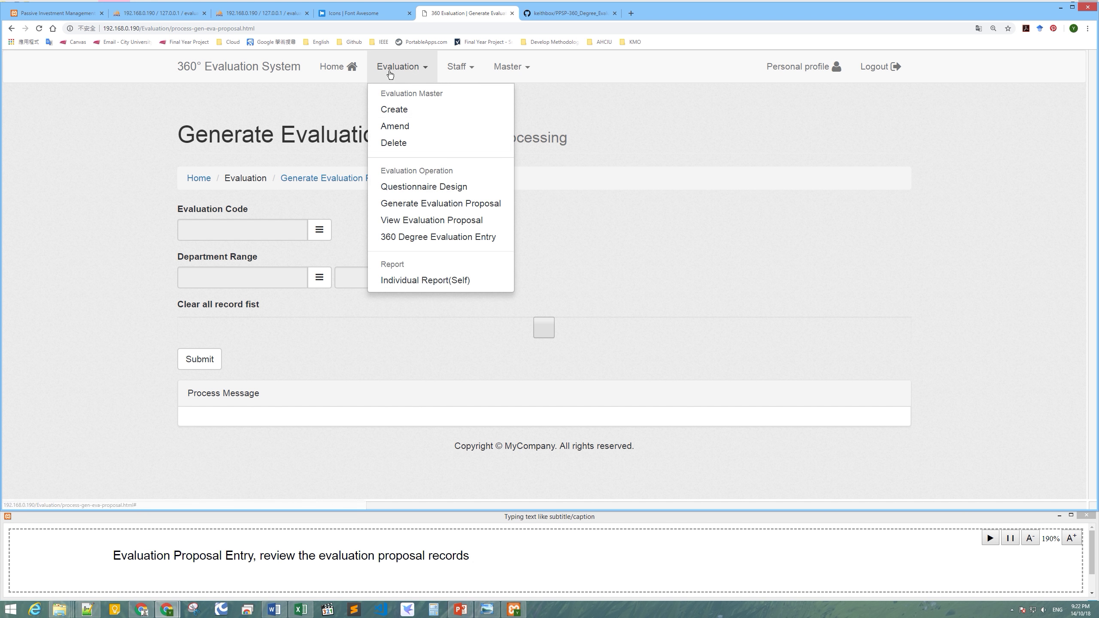
left_click(434, 220)
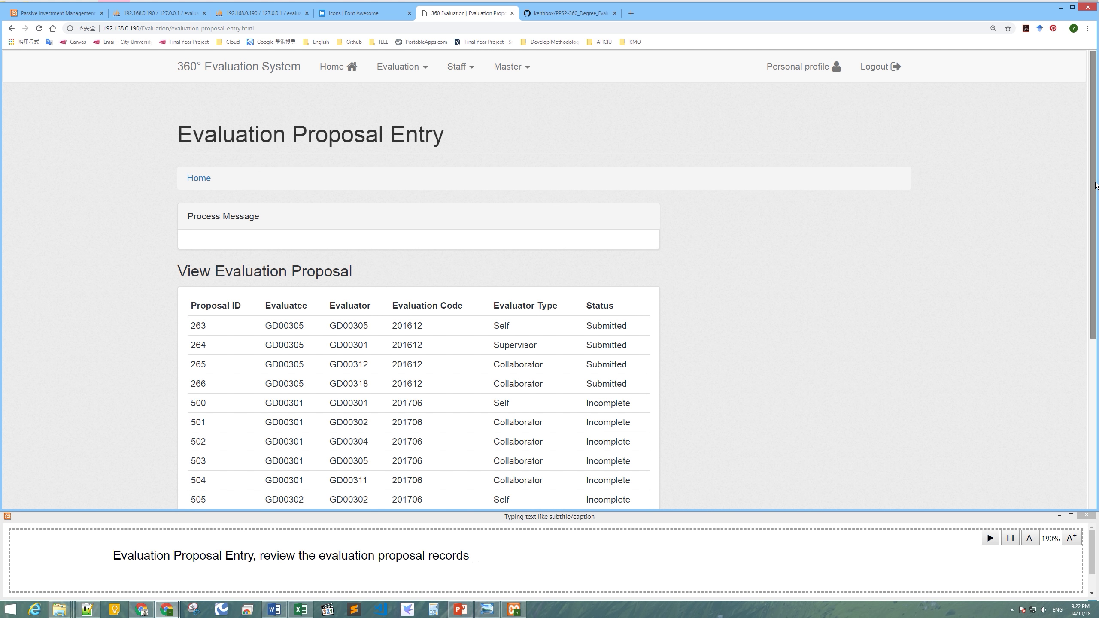
Page through the proposal table until records 556–575 for code 201812 are listed.
scroll(1092, 255, "down", 2)
scroll(1092, 256, "down", 3)
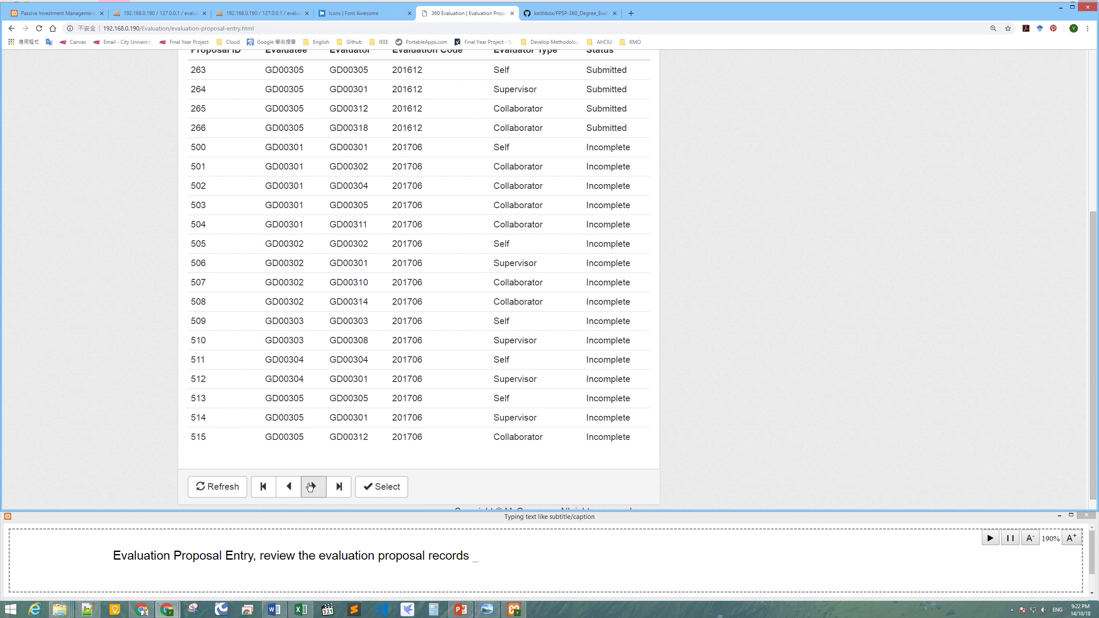
left_click(310, 486)
left_click(310, 487)
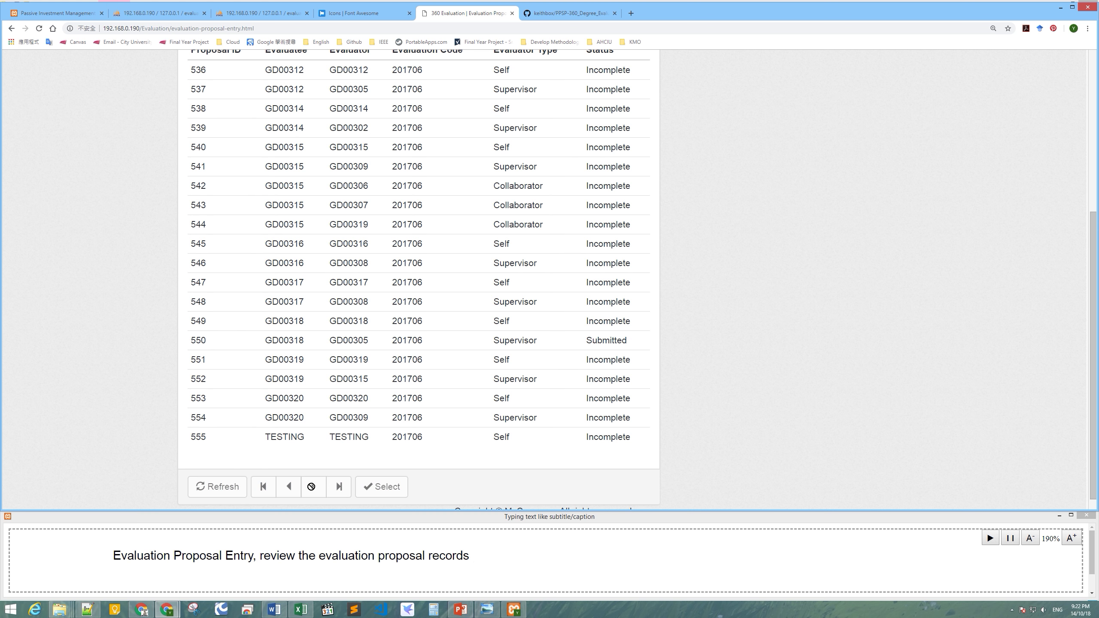
left_click(312, 487)
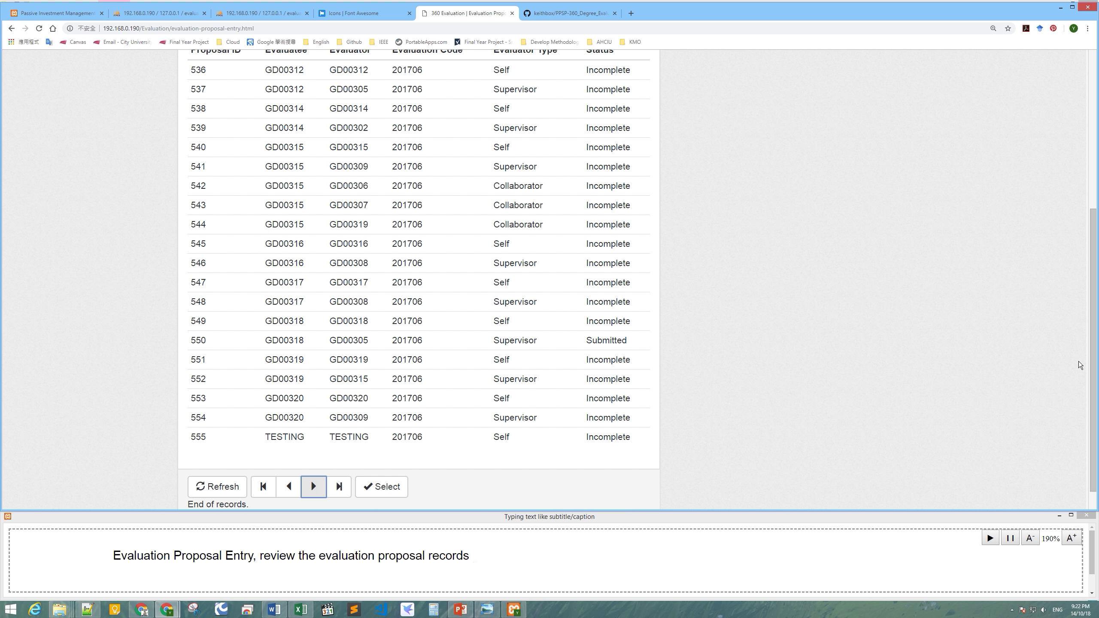
mouse_move(1092, 362)
left_mouse_down()
mouse_move(1092, 380)
mouse_move(1092, 370)
left_mouse_up()
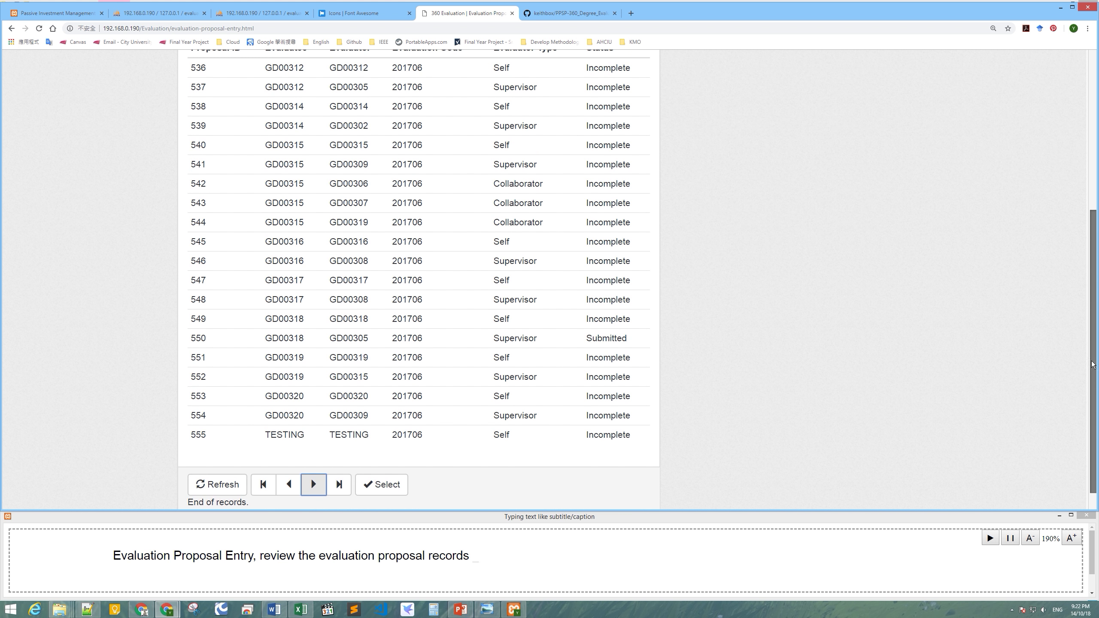
scroll(1092, 370, "up", 5)
scroll(278, 111, "down", 5)
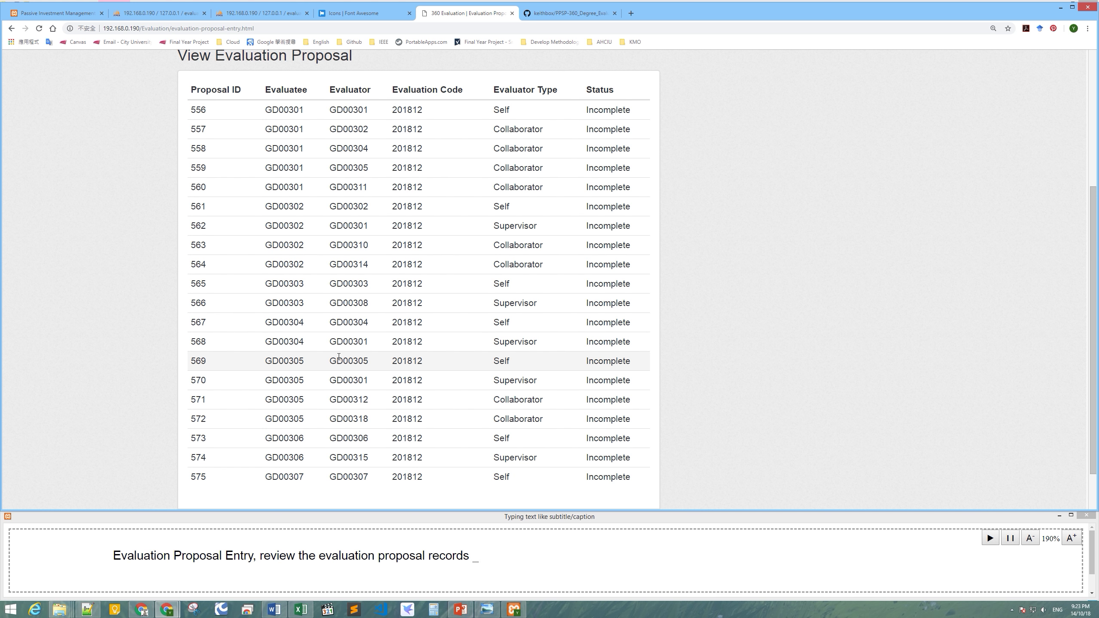
Page to proposals 576–595, highlighting rows 569 and 593 to compare with the organization chart.
left_click_drag(1096, 330, 1095, 360)
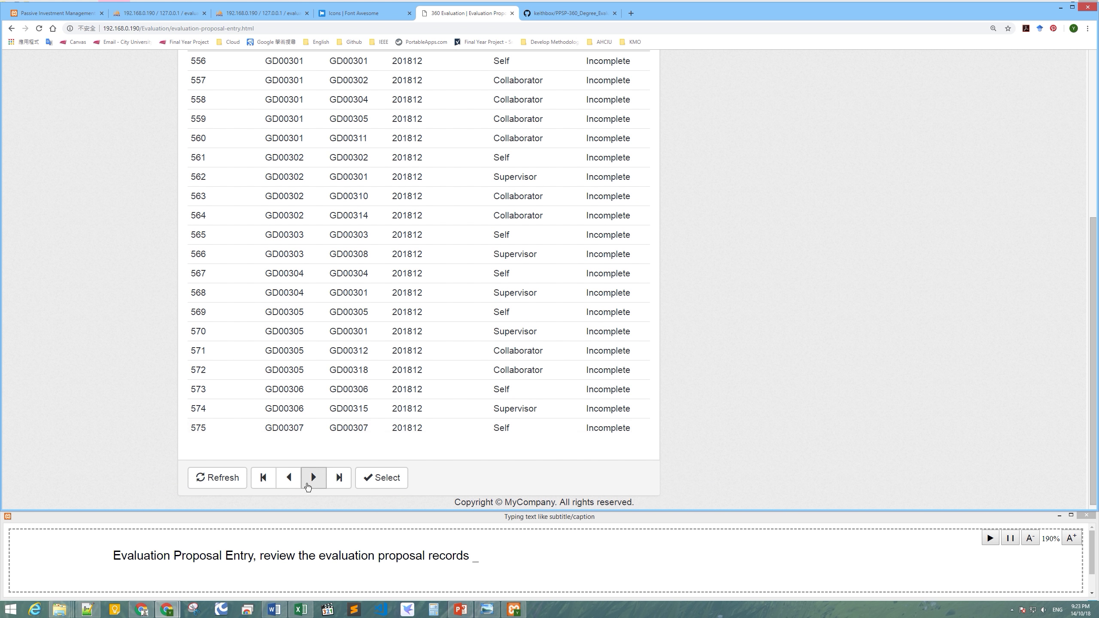
left_click_drag(189, 314, 624, 311)
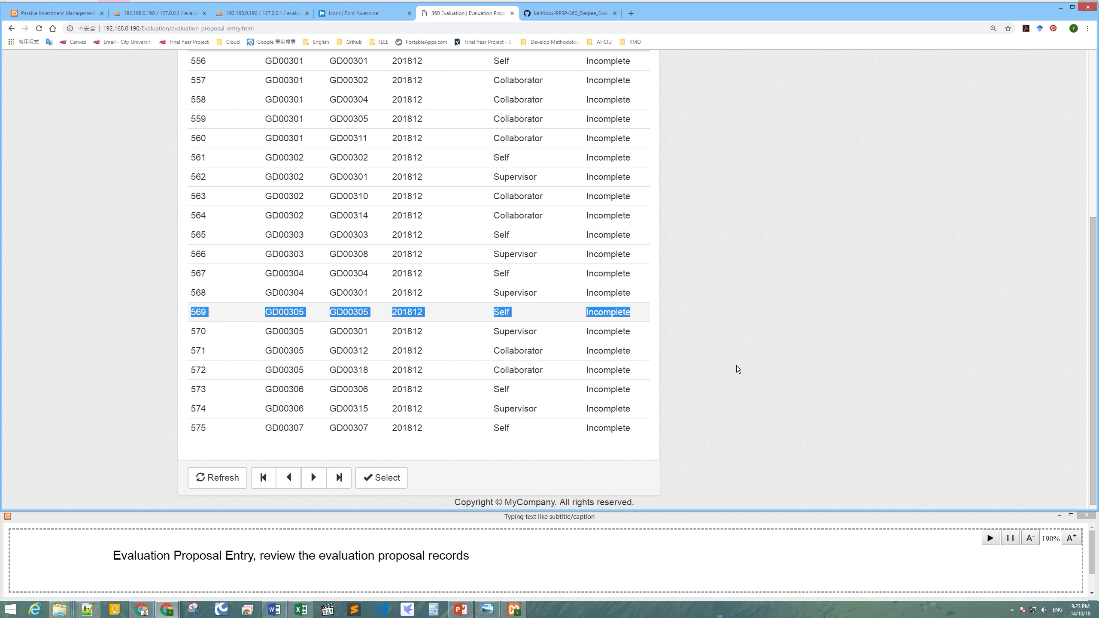
left_click(737, 367)
left_click(310, 472)
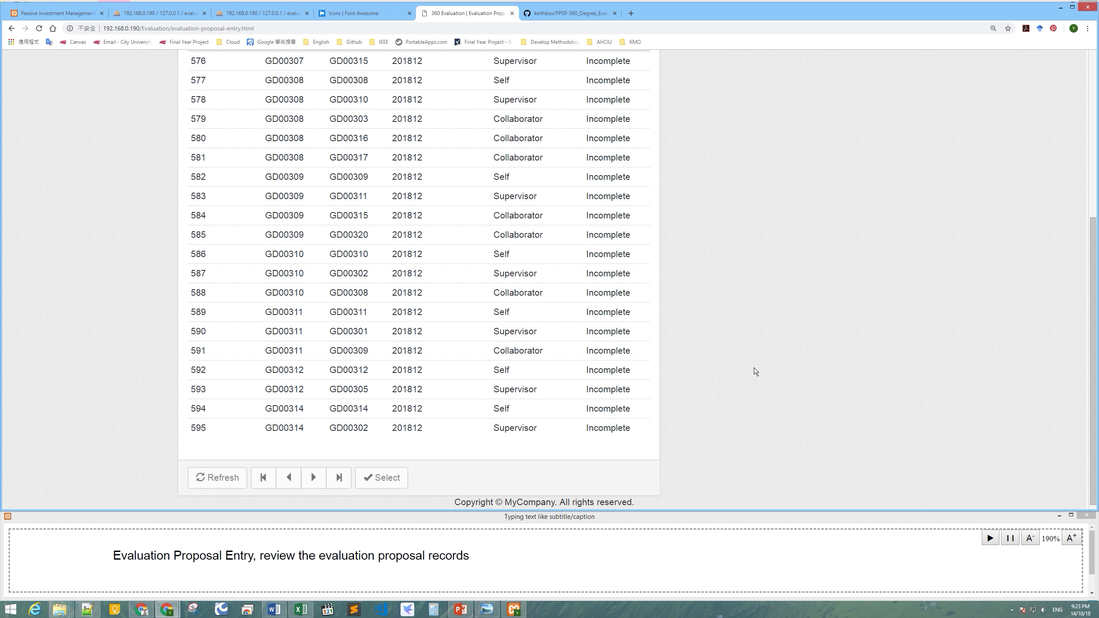
scroll(802, 408, "up", 2)
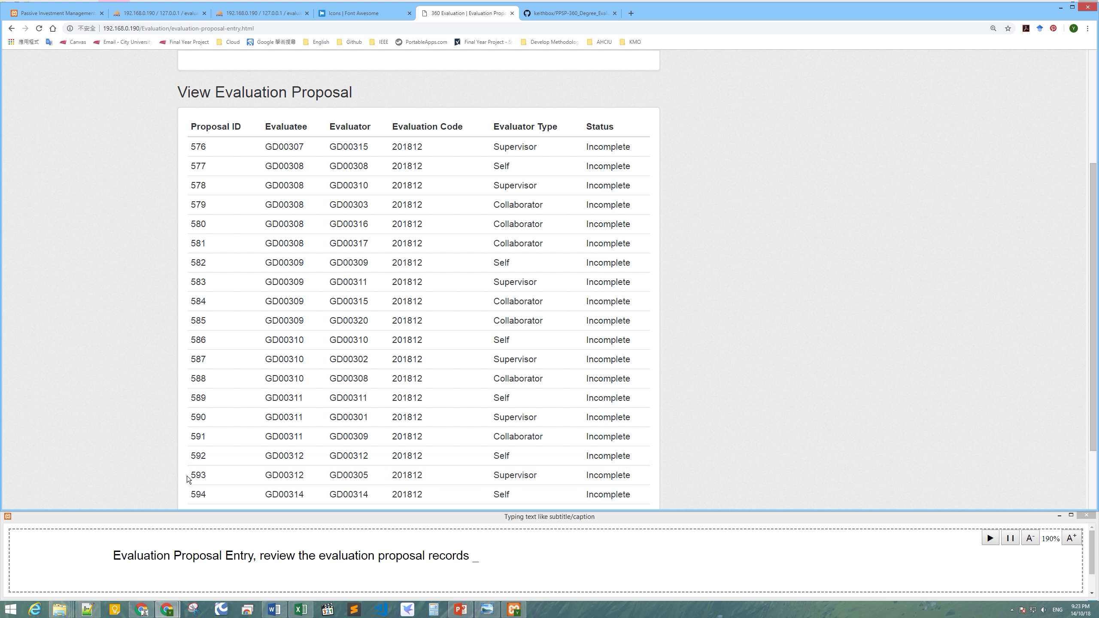
left_click_drag(191, 476, 611, 478)
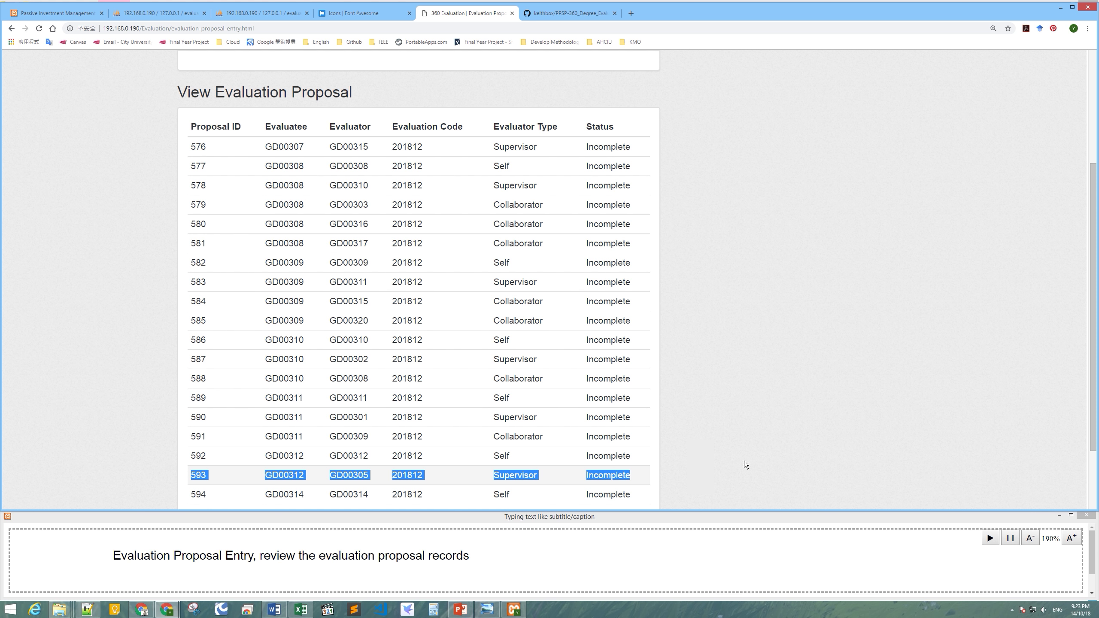
scroll(1057, 383, "down", 2)
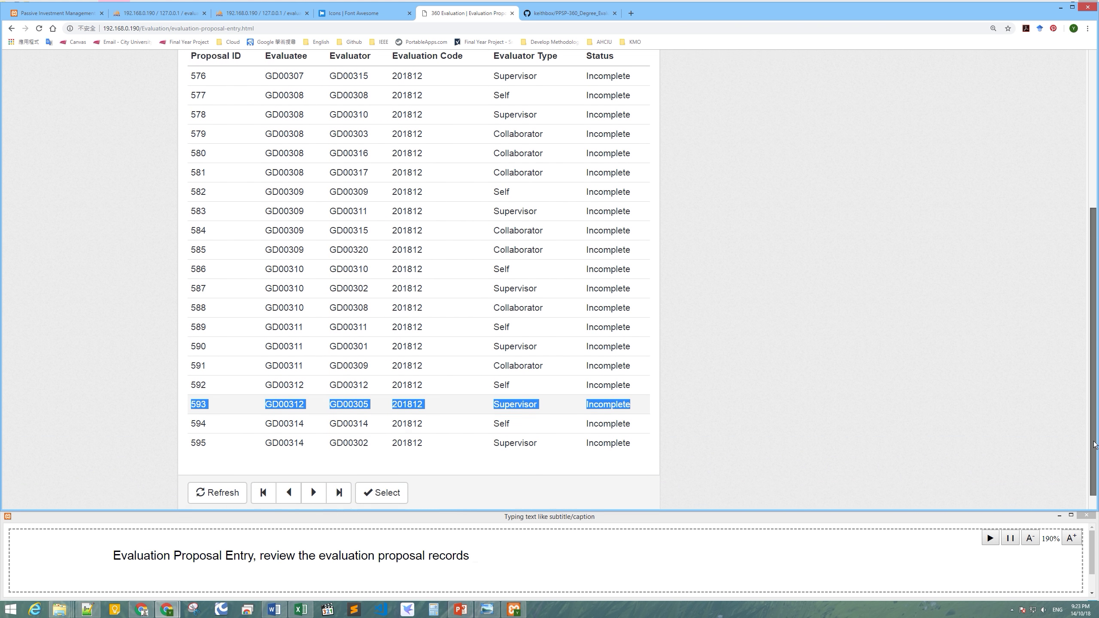
key("alt+Tab")
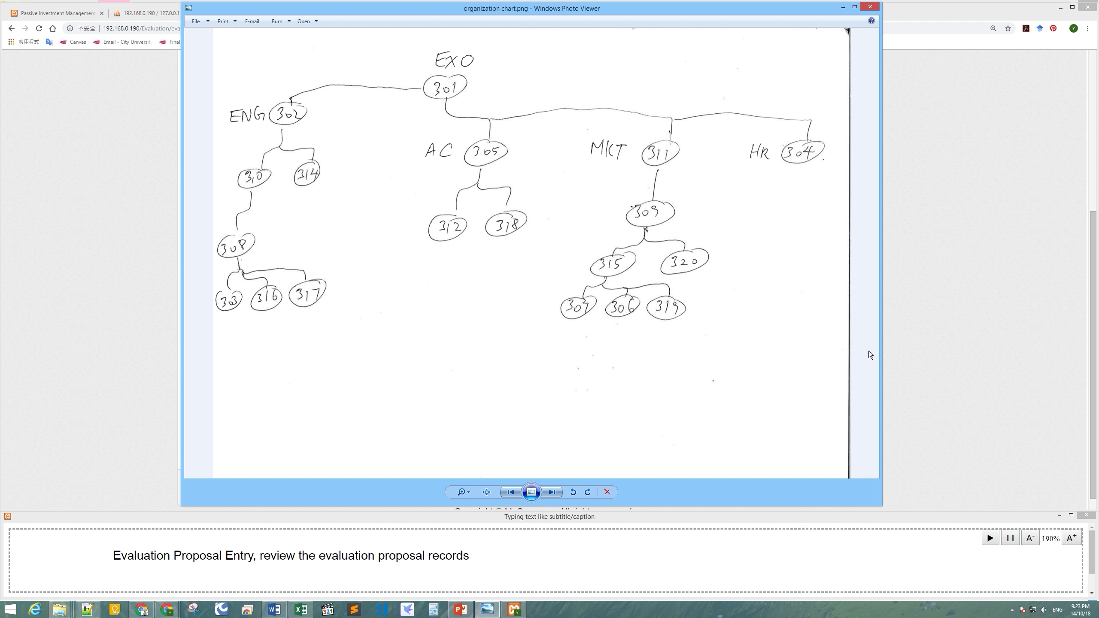
left_click(911, 359)
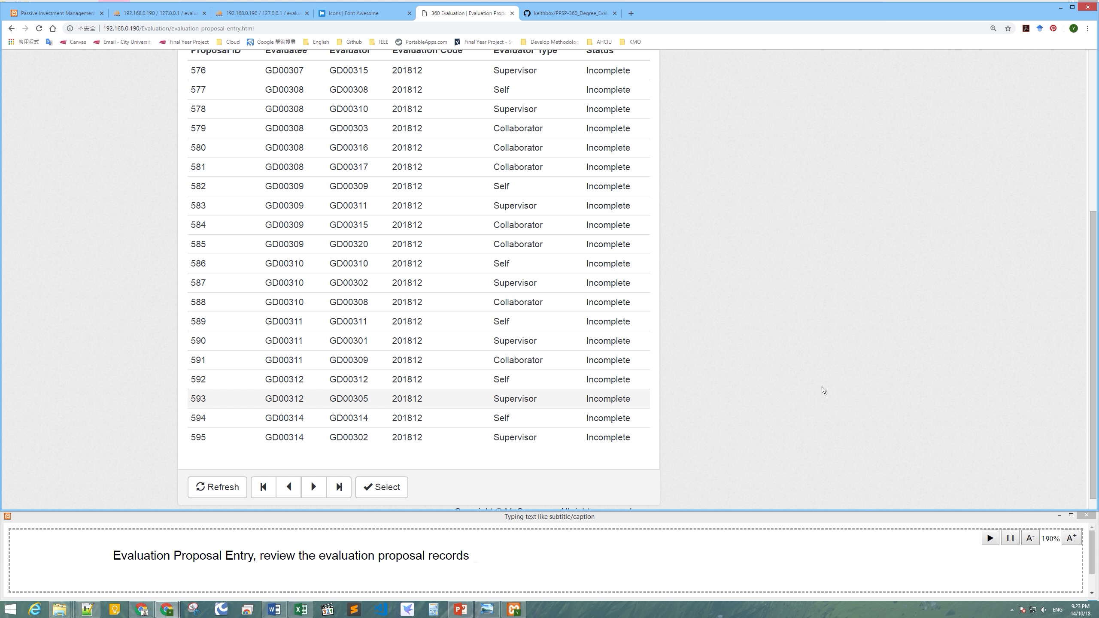
Advance to the last proposal page (596–611) and highlight row 606.
left_click(311, 480)
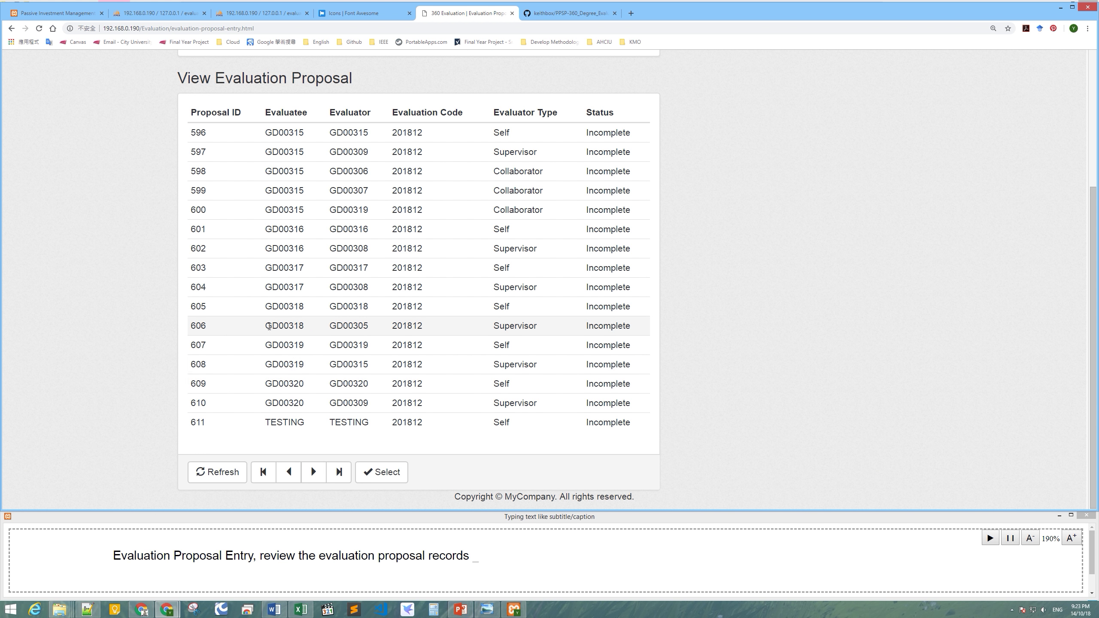
left_click_drag(194, 328, 754, 337)
left_click(753, 336)
Switch to the login window and clear the password field.
mouse_move(168, 607)
left_click(209, 558)
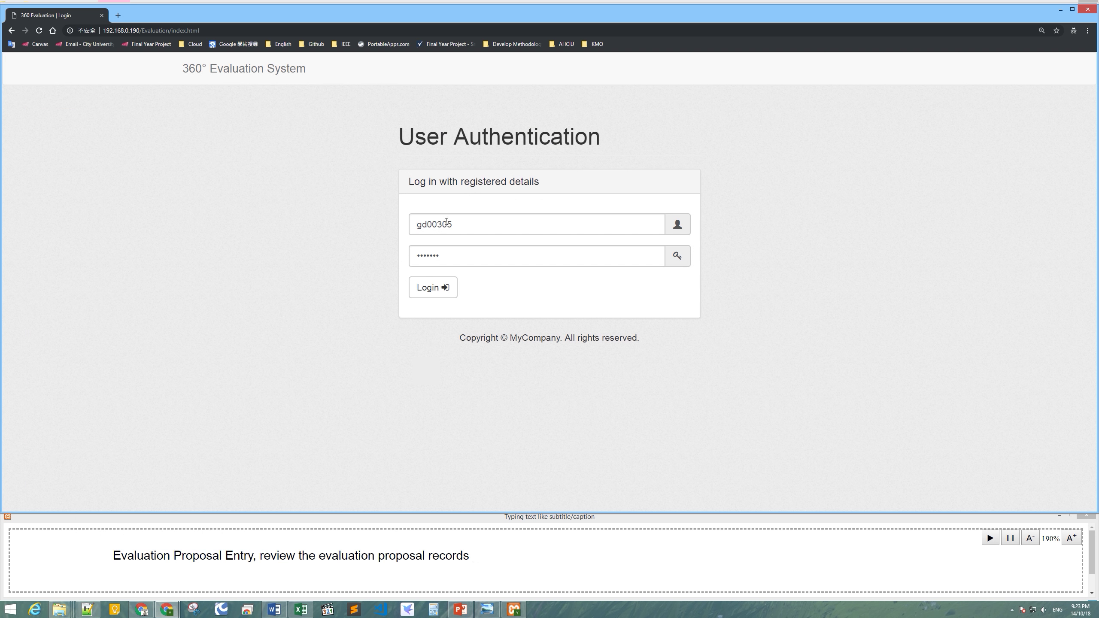
left_click(462, 221)
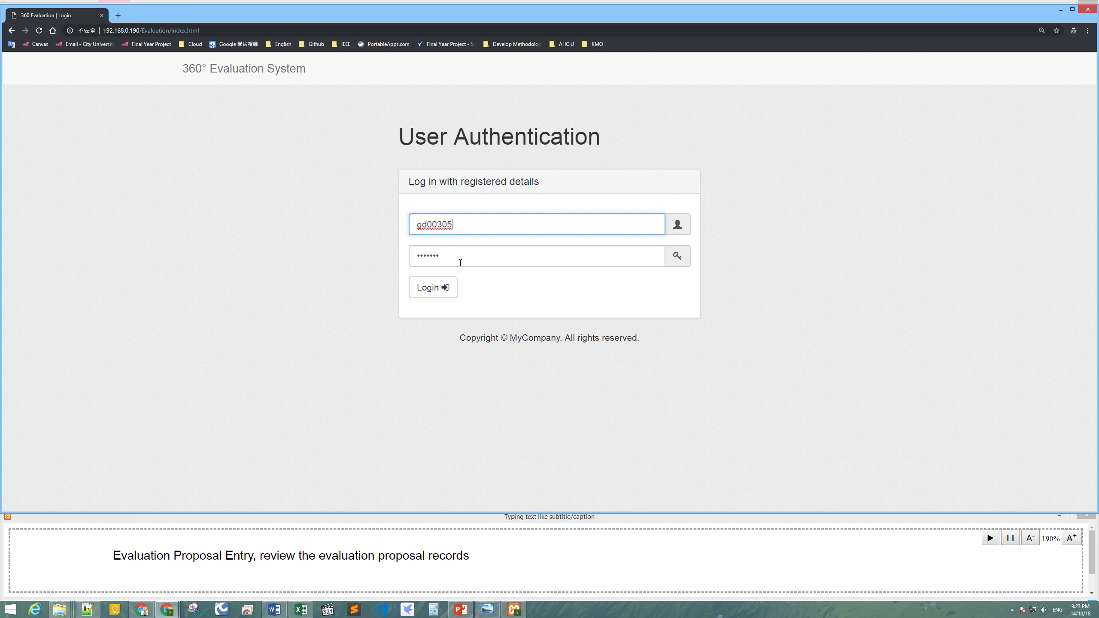
key("Tab")
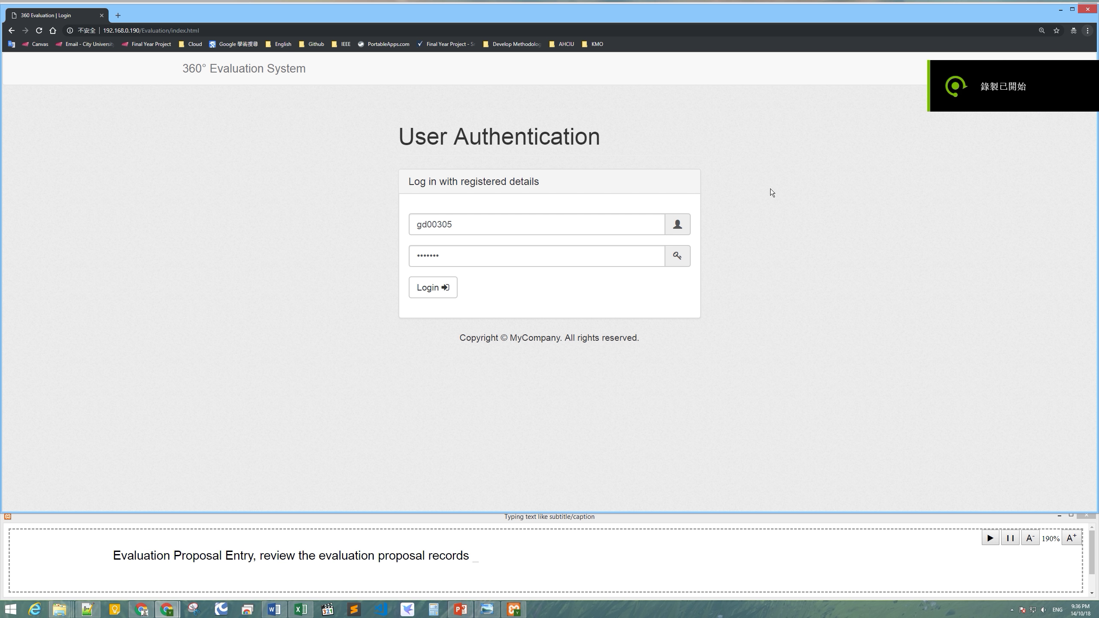
left_click_drag(489, 256, 418, 254)
key("BackSpace")
Copy the username into the password field, log in, and dismiss the success alert.
right_click(448, 218)
left_click(486, 261)
right_click(463, 258)
left_click(485, 300)
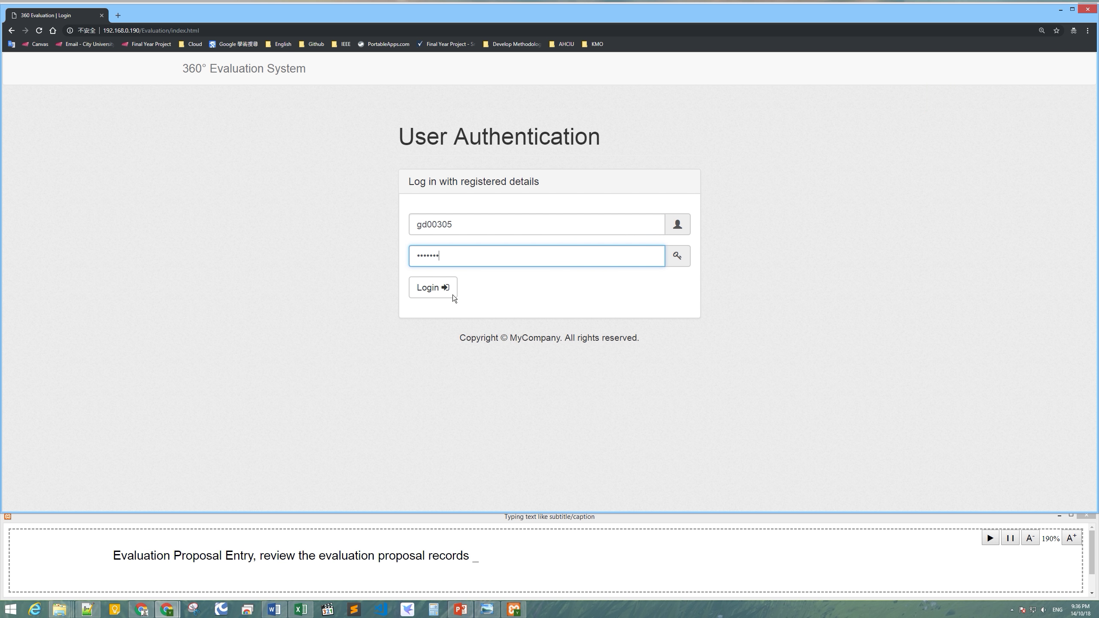
left_click(445, 288)
key("Return")
left_click(415, 552)
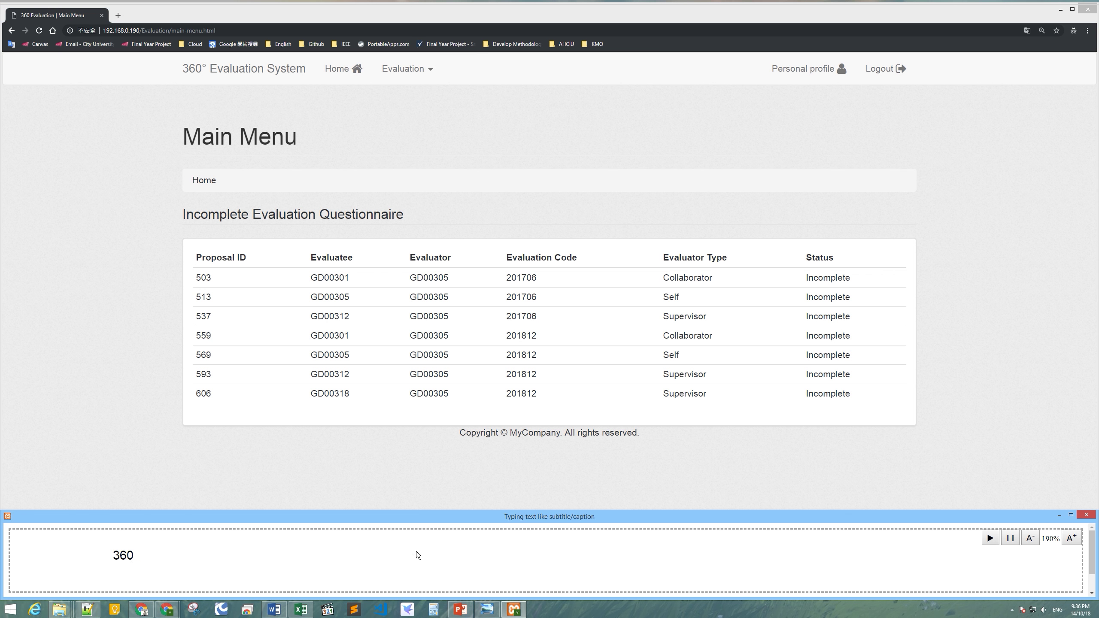
Check the Staff ID on the personal profile, then go to 360 Degree Evaluation Entry.
left_click(499, 178)
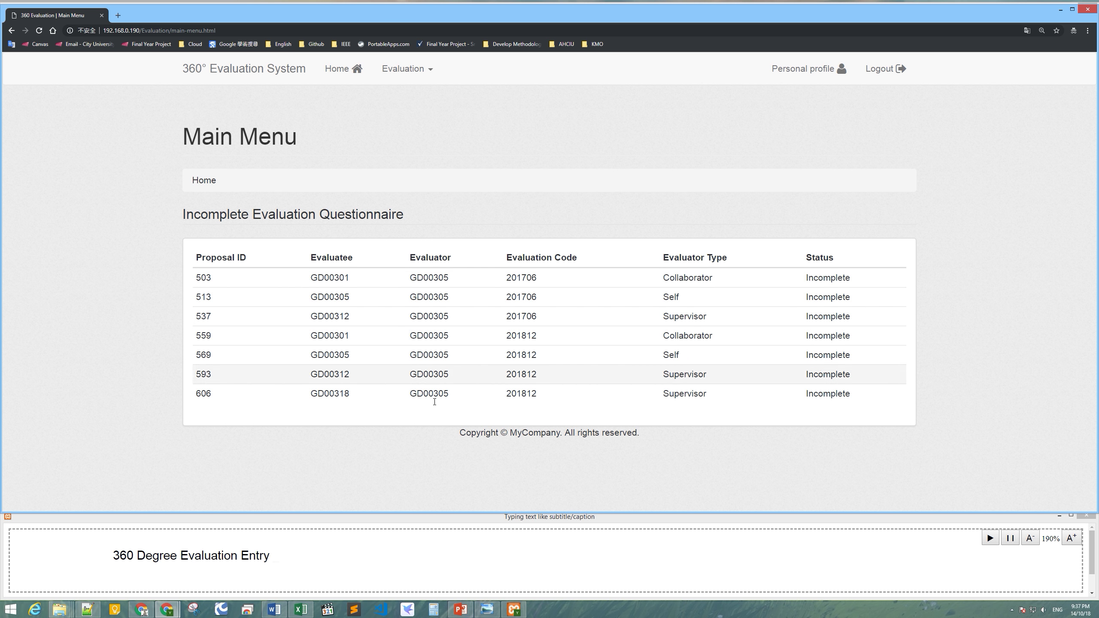
left_click(814, 72)
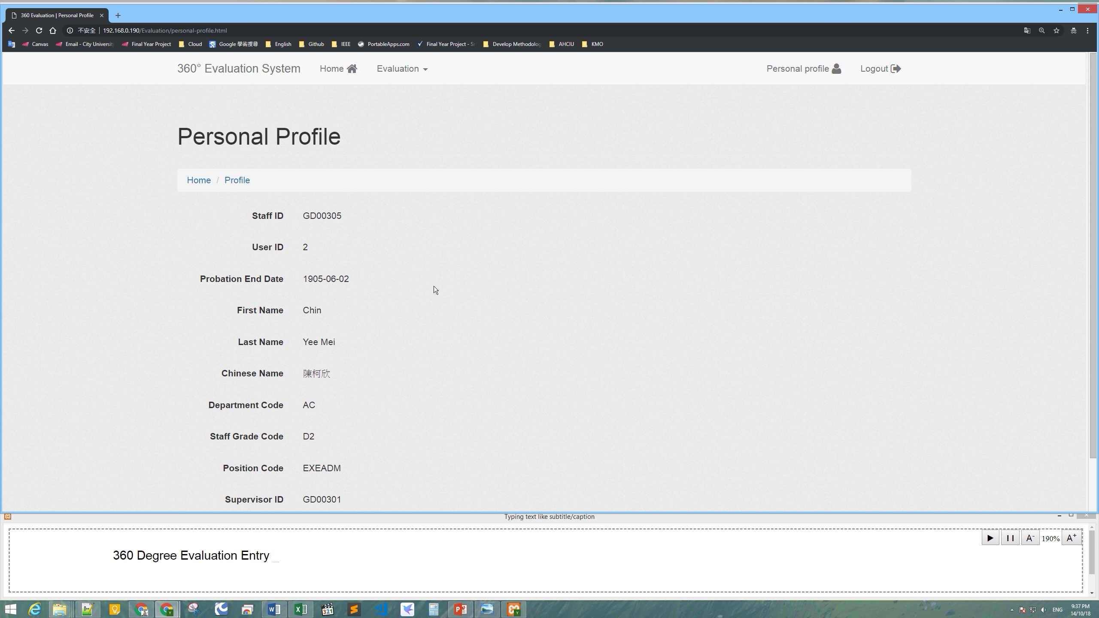
double_click(320, 216)
left_click(401, 69)
left_click(466, 111)
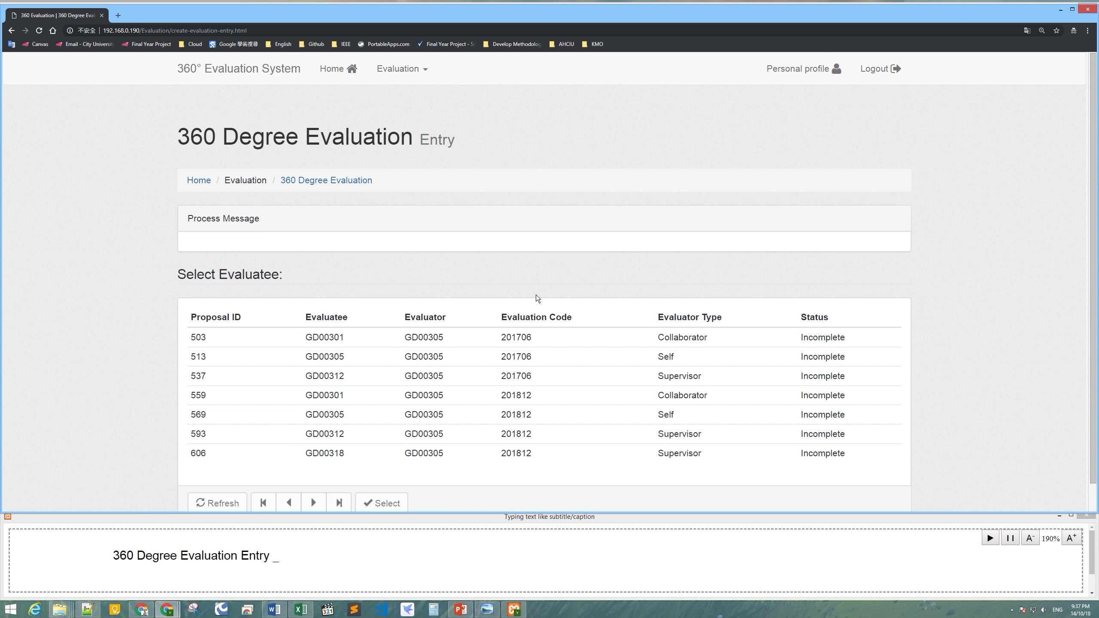
Load proposal 569's questionnaire and rate Questions 1–3 as 1, 2 and 3.
scroll(539, 298, "down", 2)
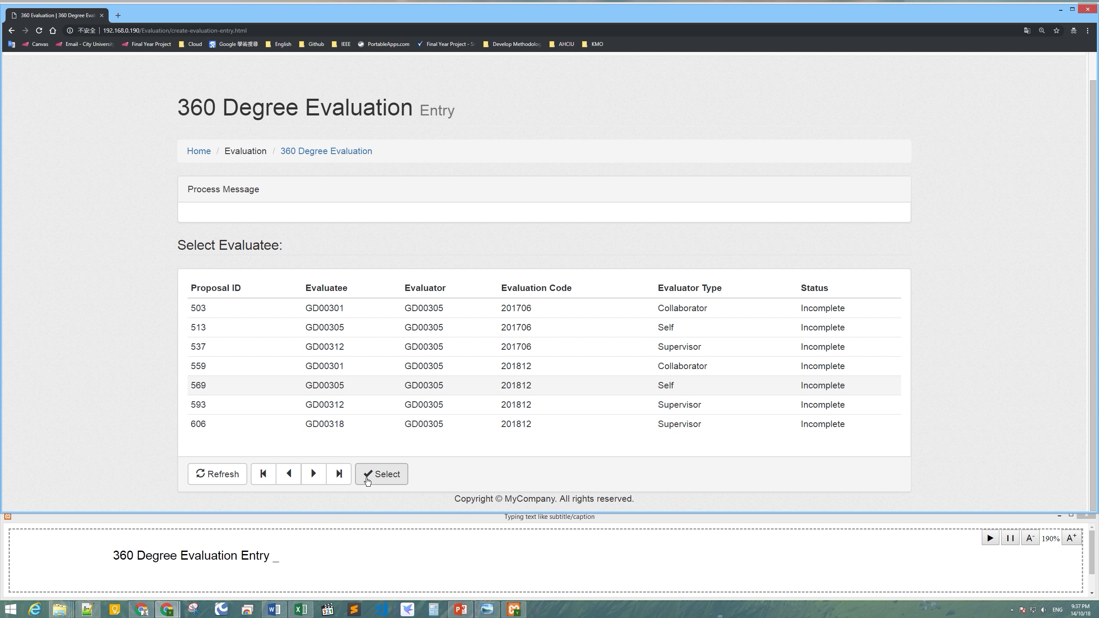
left_click(362, 476)
scroll(553, 464, "down", 4)
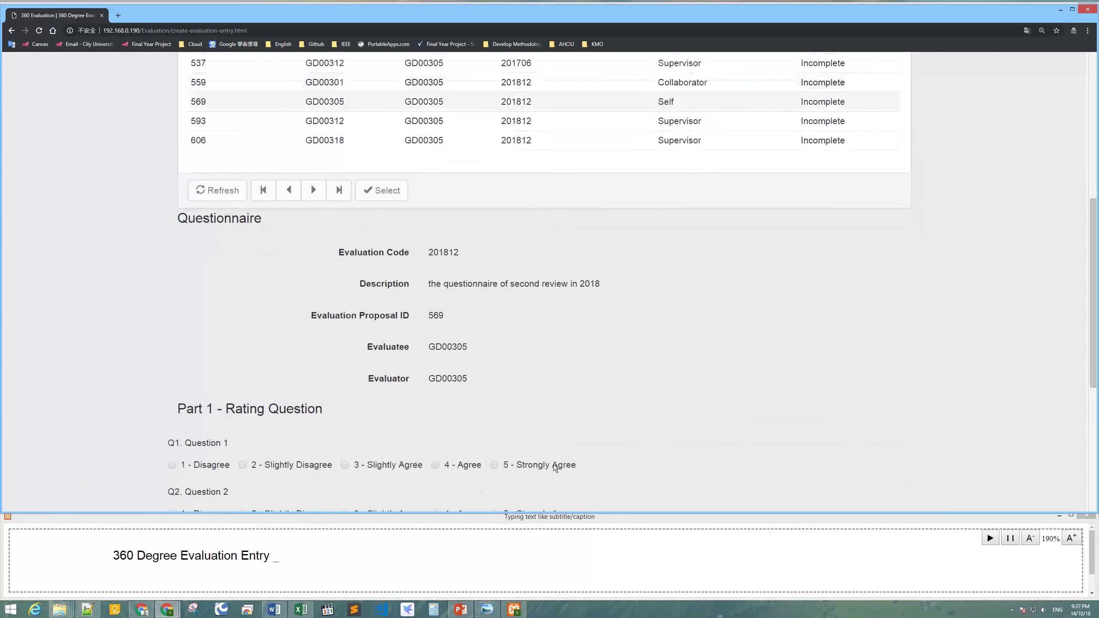
scroll(553, 464, "down", 3)
scroll(515, 319, "down", 2)
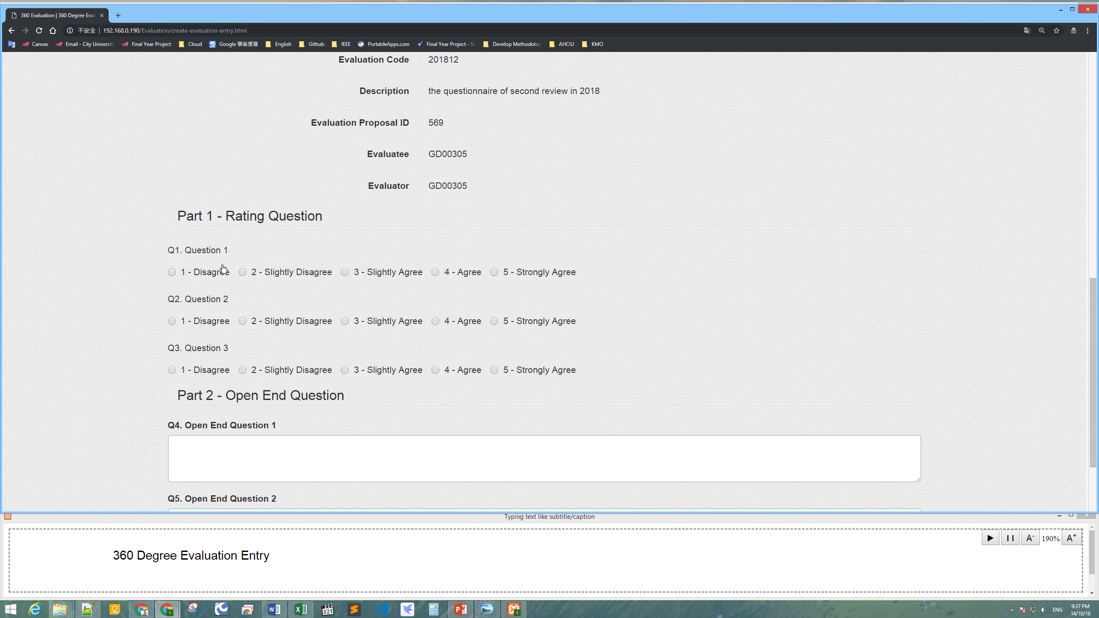
scroll(429, 242, "up", 2)
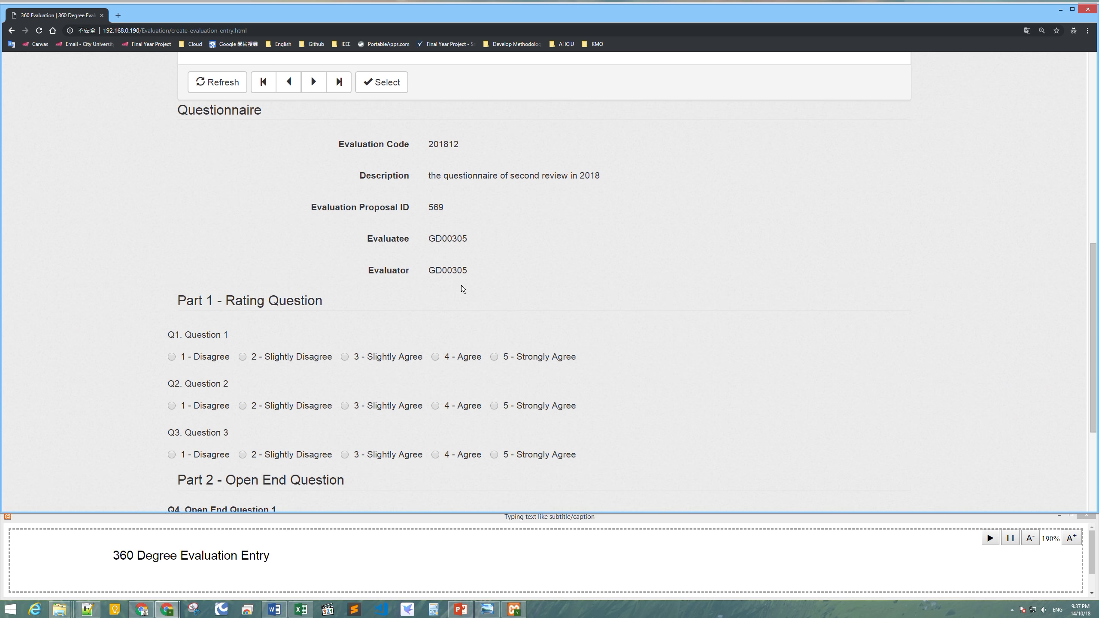
scroll(461, 285, "down", 4)
left_click(207, 191)
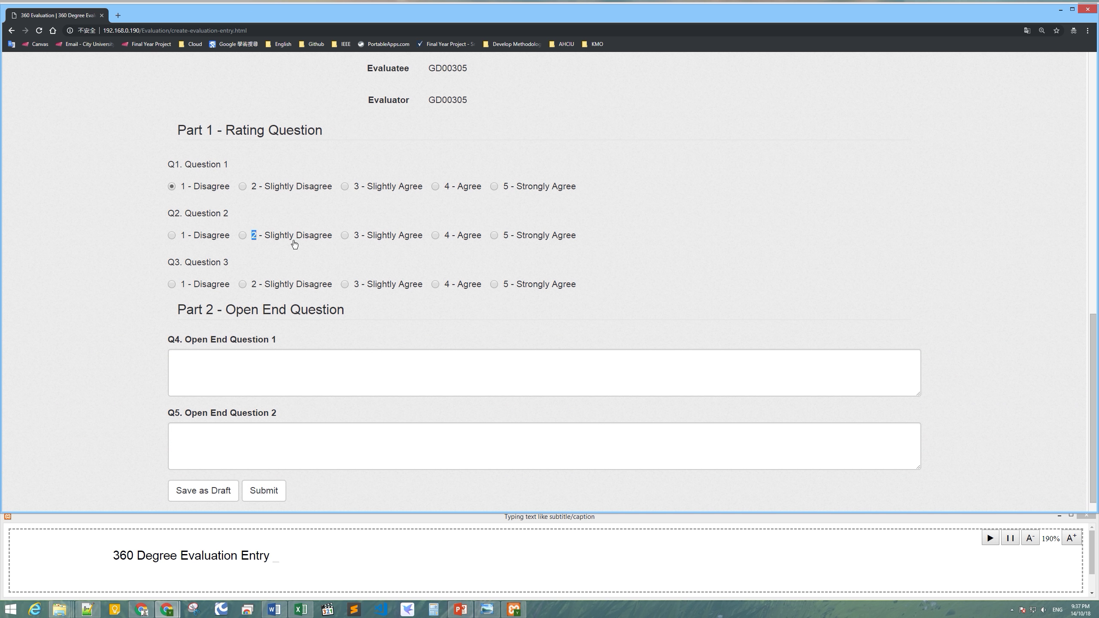
left_click(390, 287)
scroll(406, 364, "down", 1)
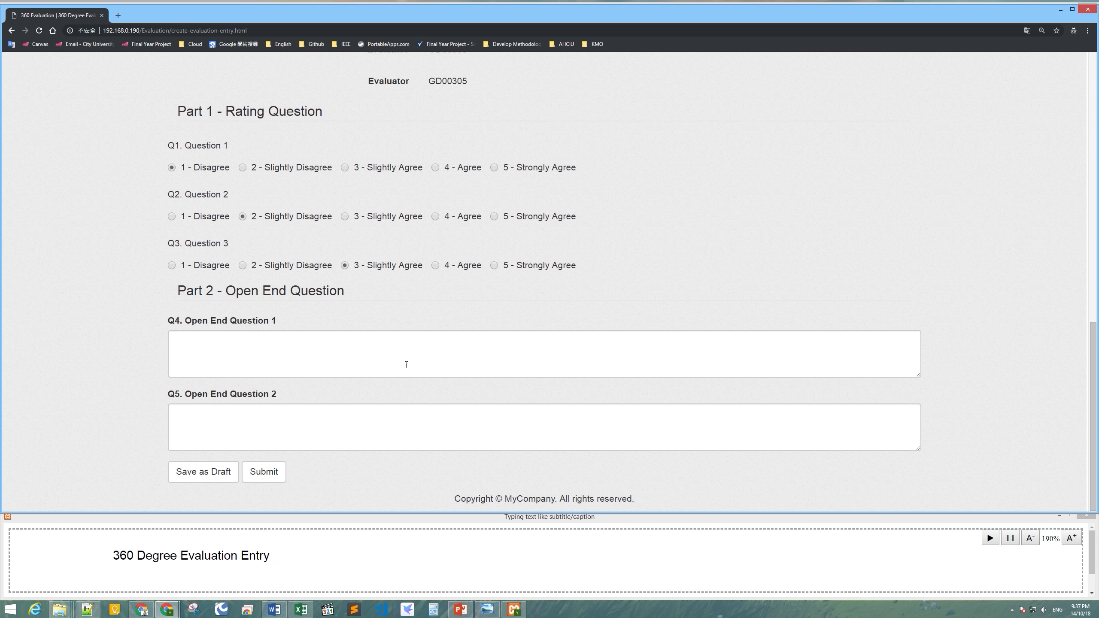
Answer both open-end questions with 'testing' and save the questionnaire as a draft.
left_click(352, 363)
left_click(366, 432)
left_click(397, 356)
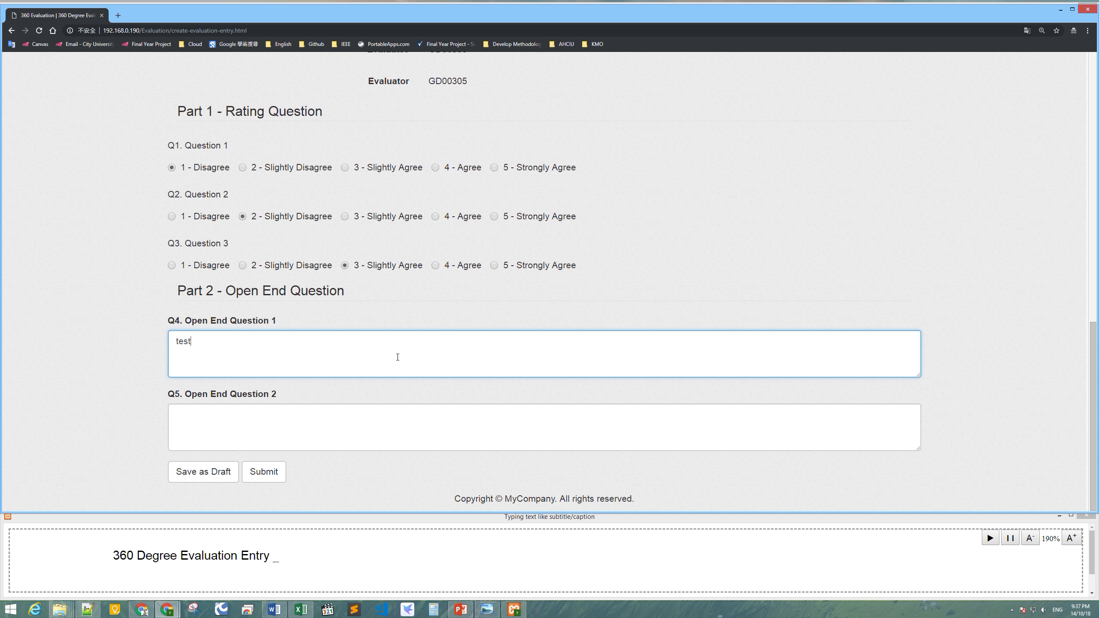
key("Tab")
type("testing")
left_click(212, 472)
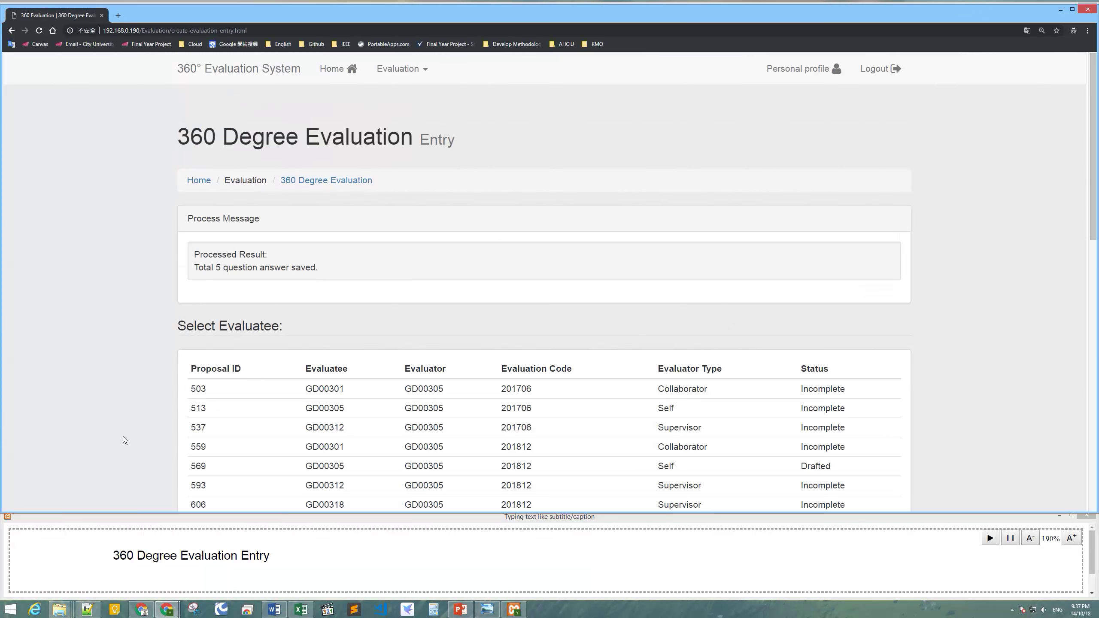
Reopen drafted proposal 569 and review its saved ratings 1, 2, 3 and 'testing' answers.
scroll(718, 392, "down", 3)
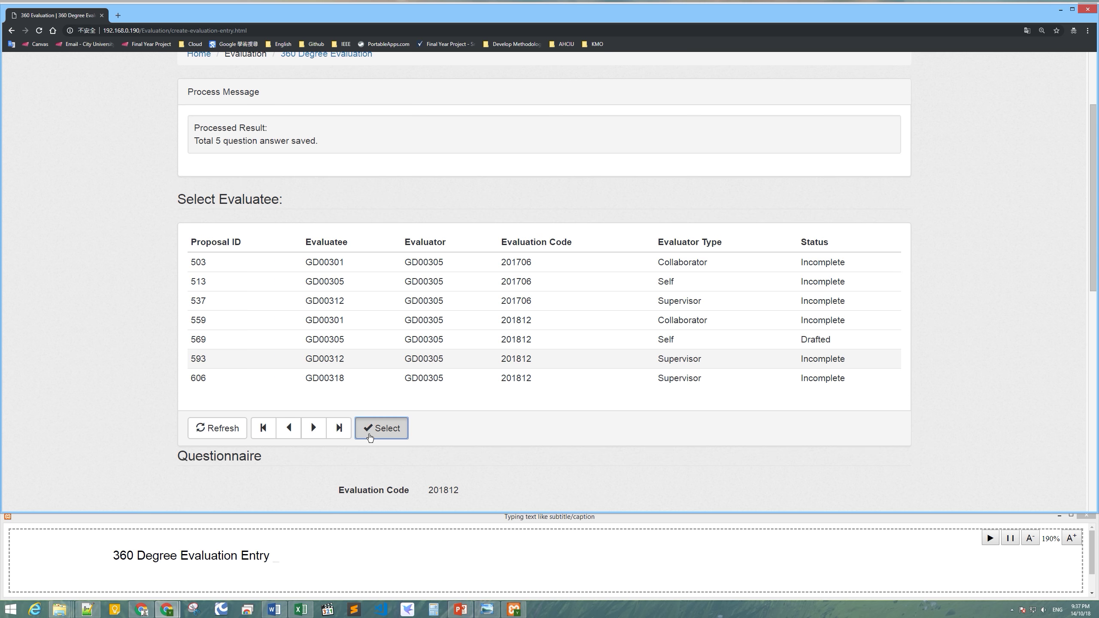
left_click(382, 428)
left_click_drag(1096, 278, 1097, 500)
scroll(758, 293, "up", 10)
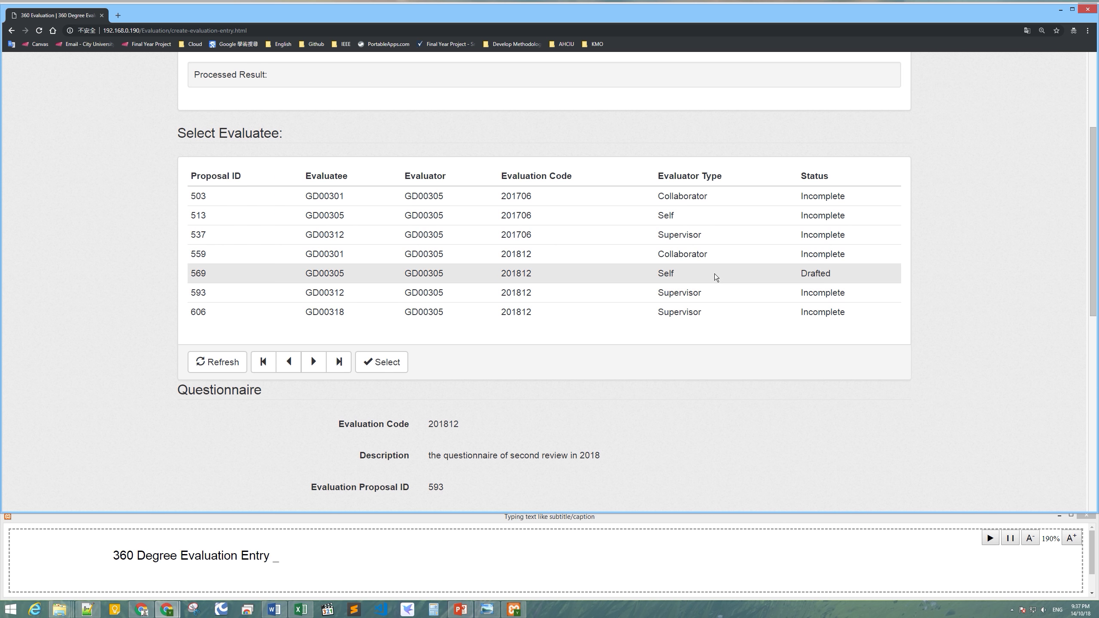
double_click(434, 276)
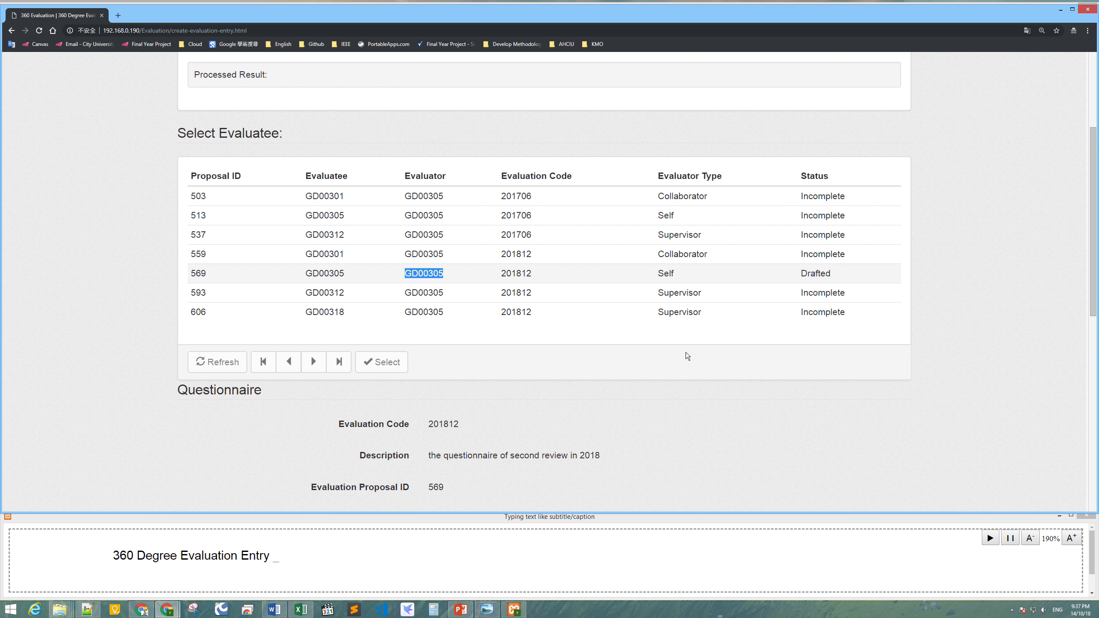
left_click_drag(1096, 267, 1097, 154)
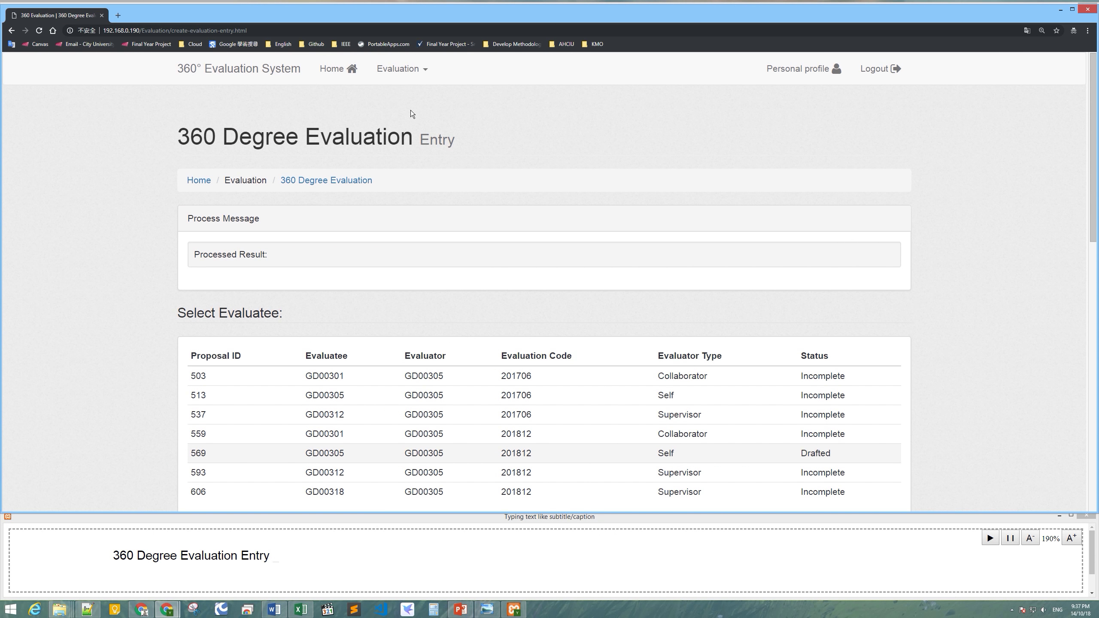
left_click(400, 68)
Request the Individual Report (Self) for code 201812, which is refused for incomplete evaluators.
left_click(431, 165)
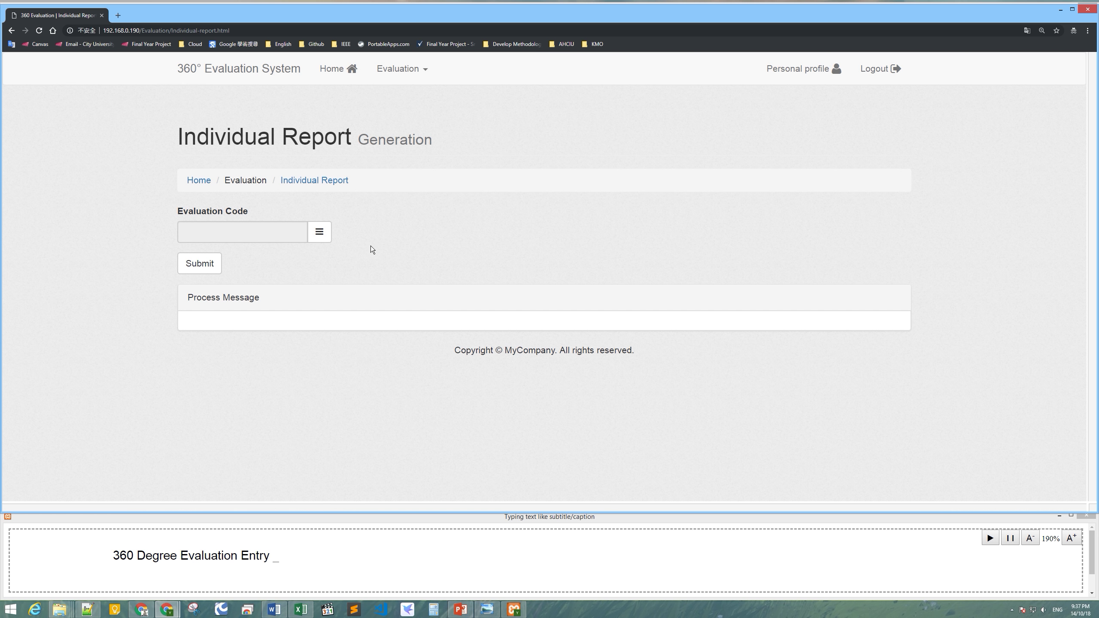
left_click(322, 232)
double_click(295, 303)
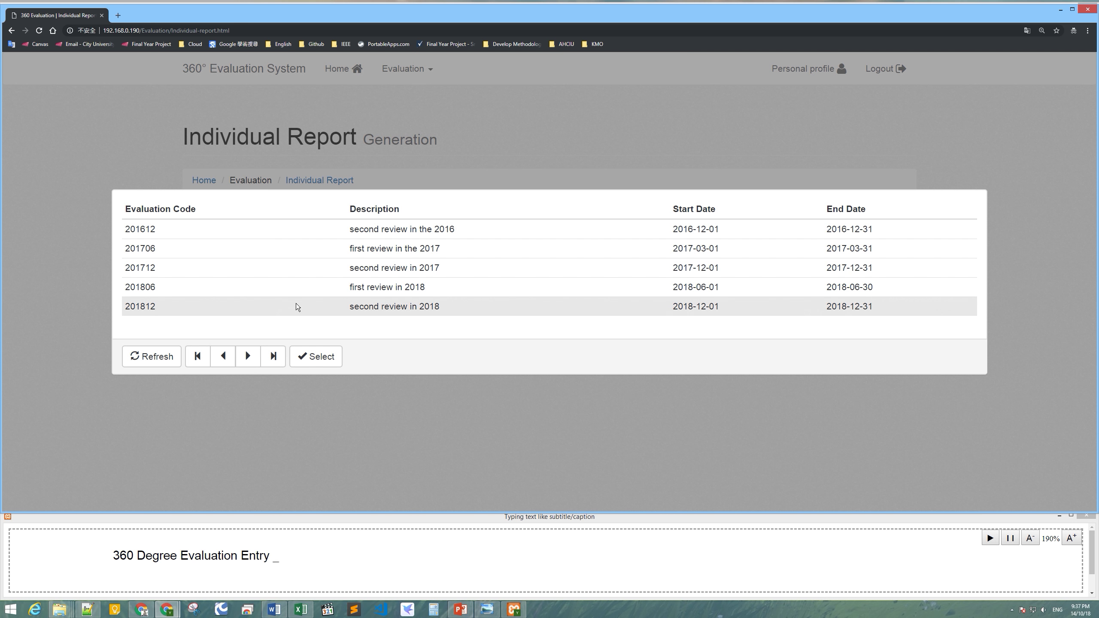
left_click(216, 266)
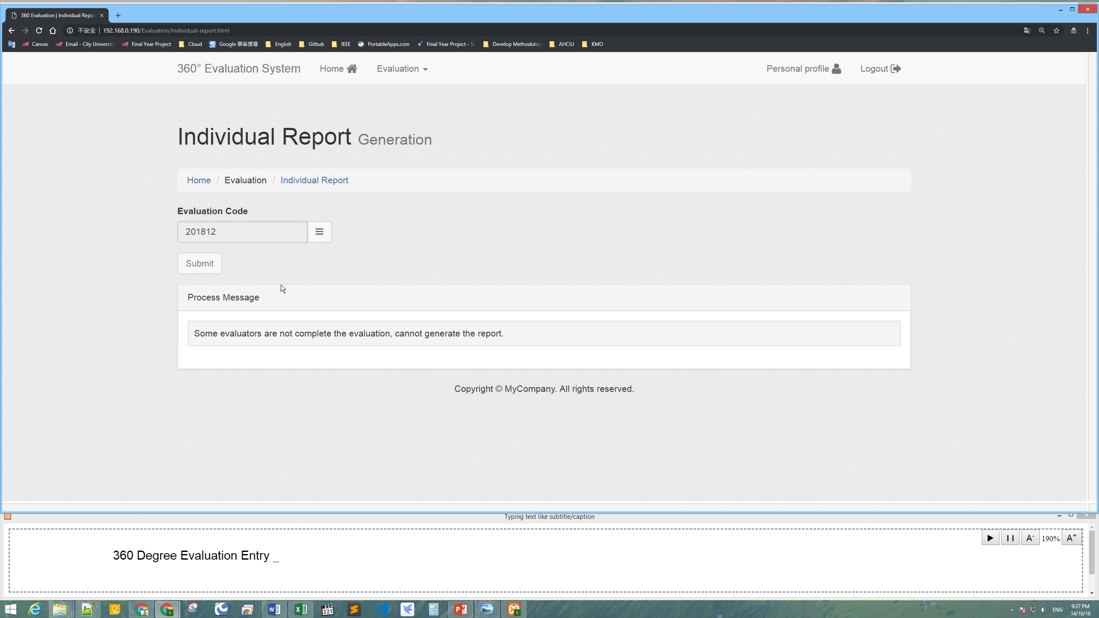
left_click_drag(195, 336, 211, 336)
left_click(321, 397)
left_click(287, 557)
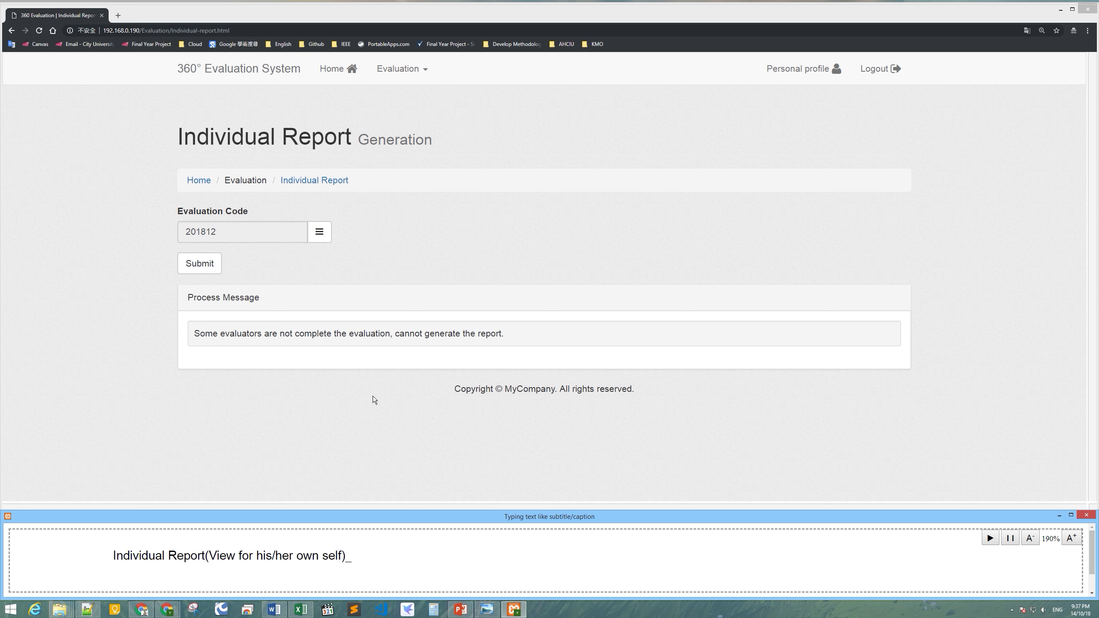
Pick evaluation code 201612, submit it to generate the encrypted individual report, and open the downloaded PDF.
left_click(323, 234)
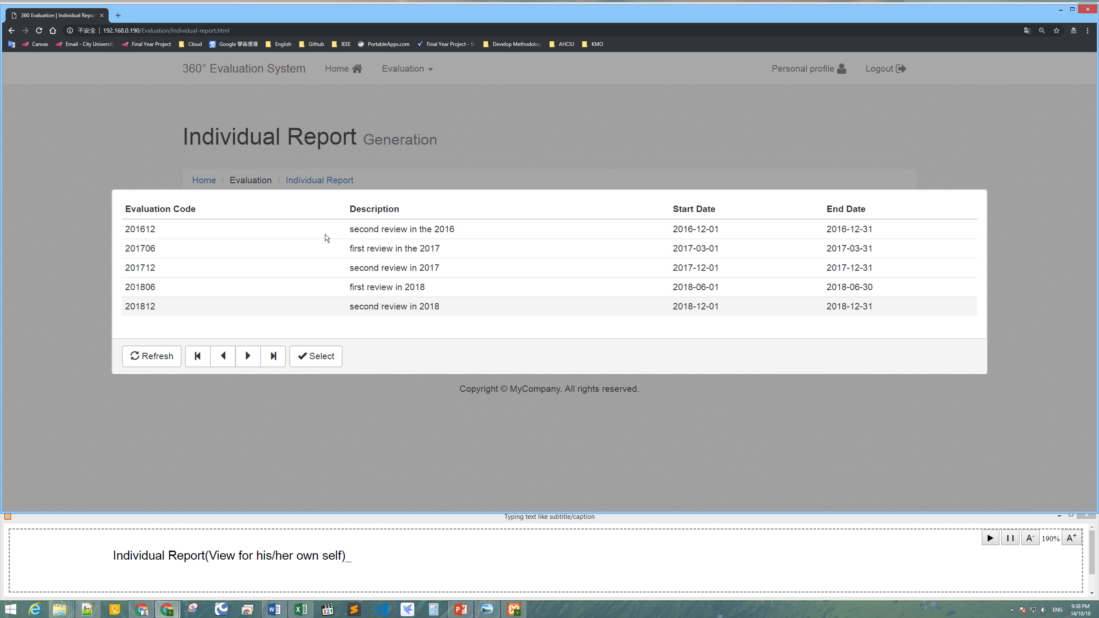
double_click(295, 235)
left_click(202, 265)
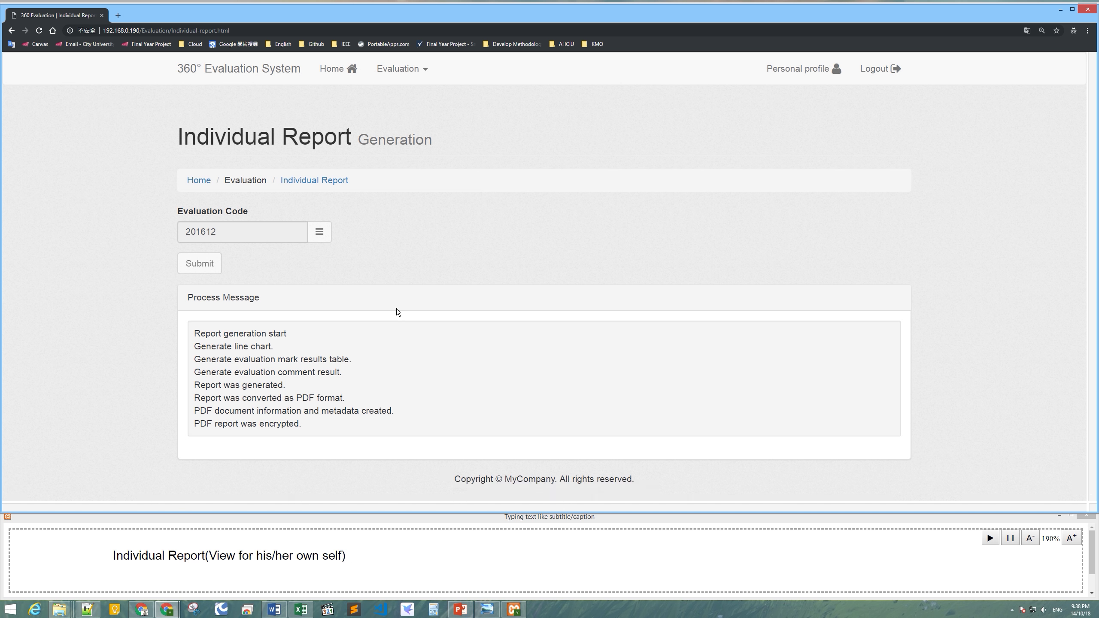
left_click(52, 501)
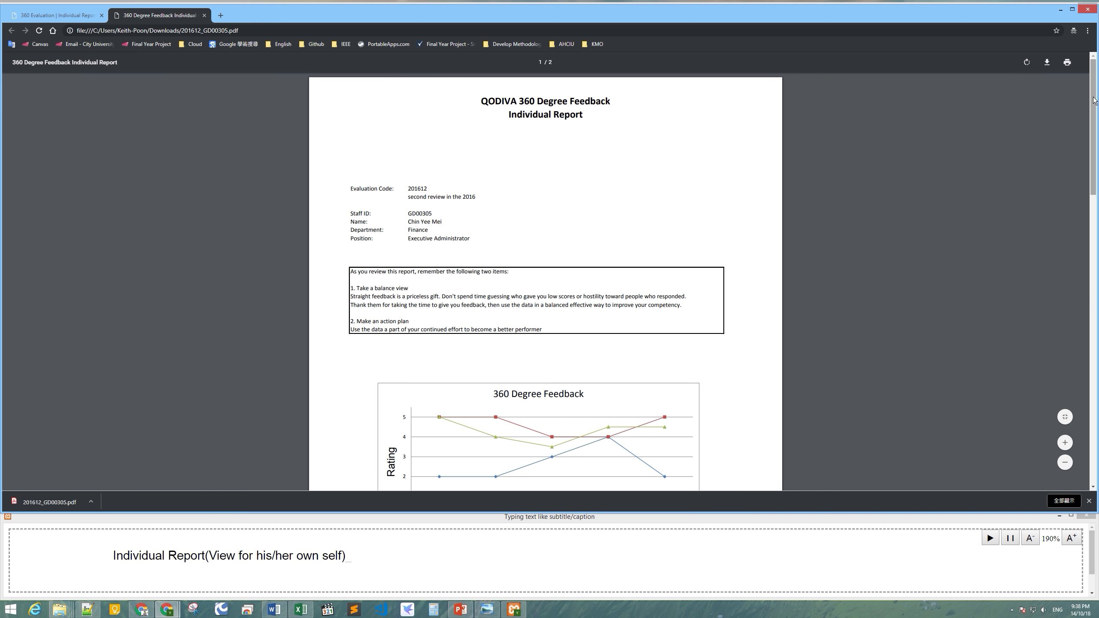
left_click_drag(1094, 100, 1093, 140)
scroll(898, 187, "down", 2)
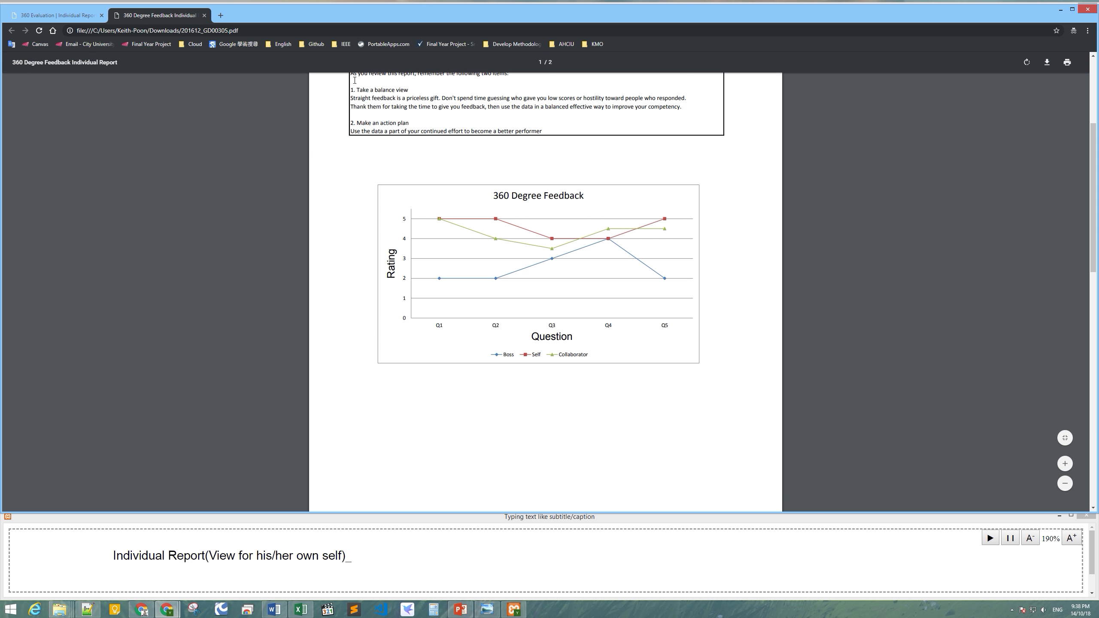
left_click_drag(1093, 183, 1093, 172)
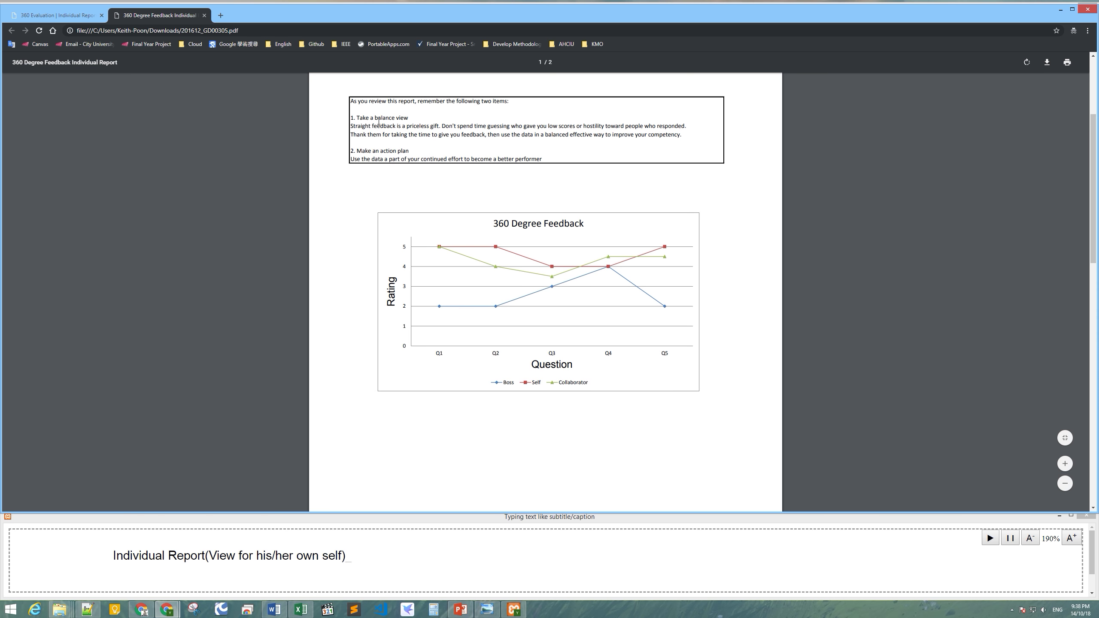
left_click_drag(1093, 199, 1075, 394)
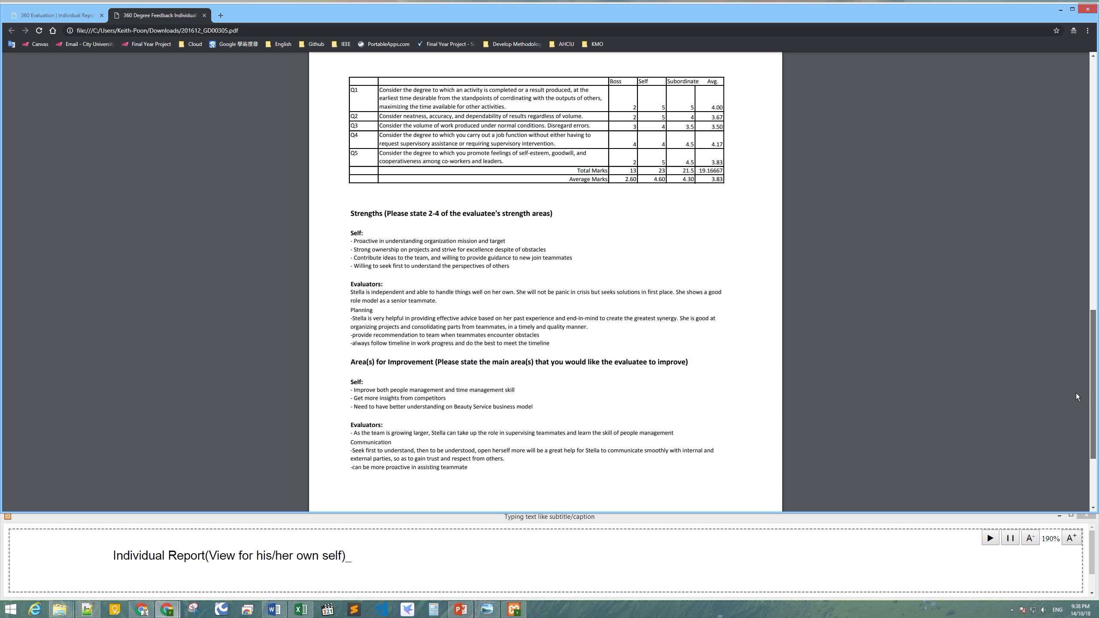
left_click_drag(1076, 393, 1075, 409)
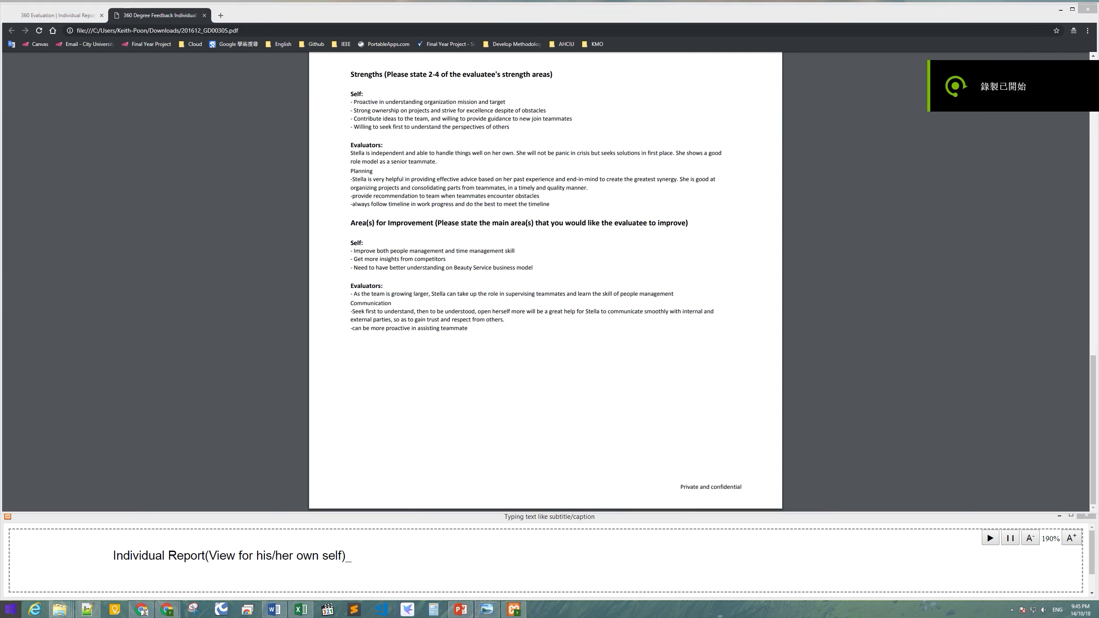
left_click(10, 609)
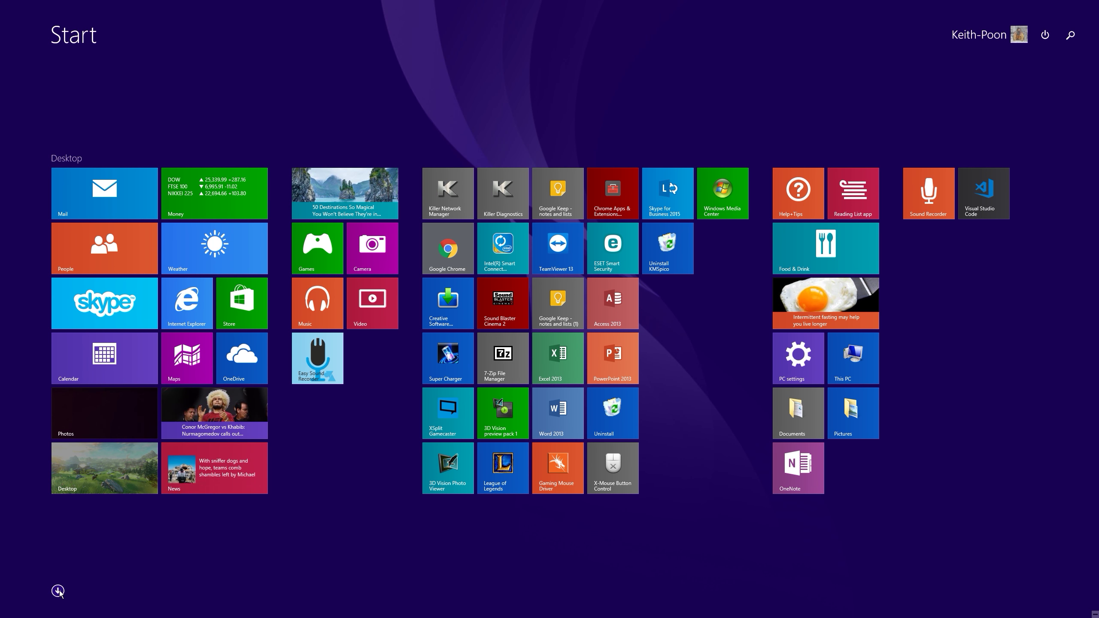
Launch Adobe Acrobat Pro DC and open the downloaded 201612 report PDF in a maximized window.
left_click(57, 590)
key("super")
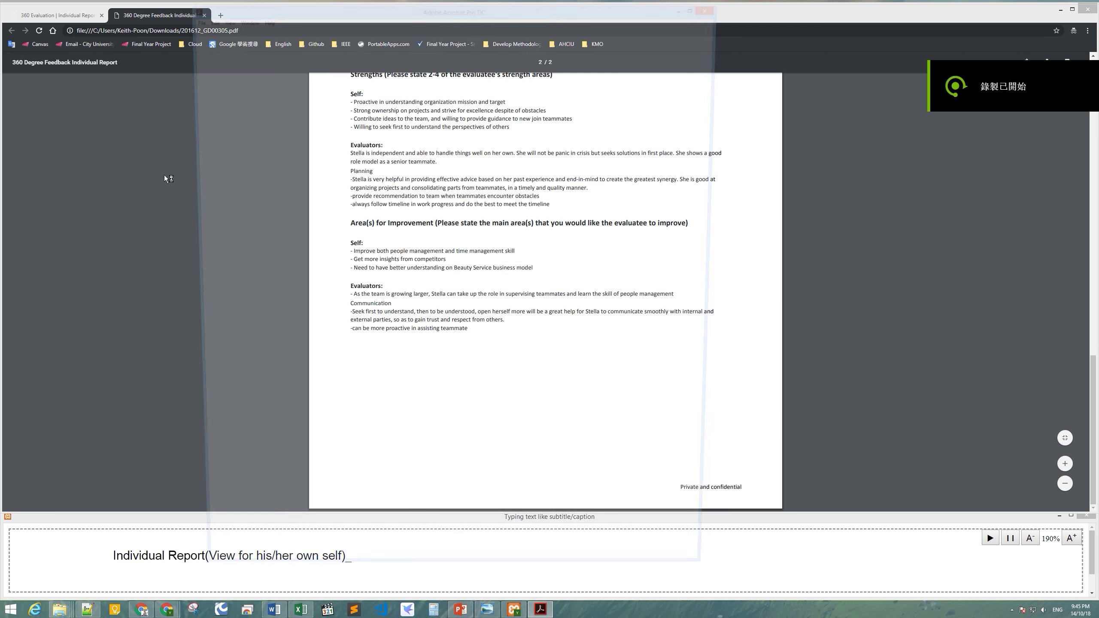
left_click(190, 18)
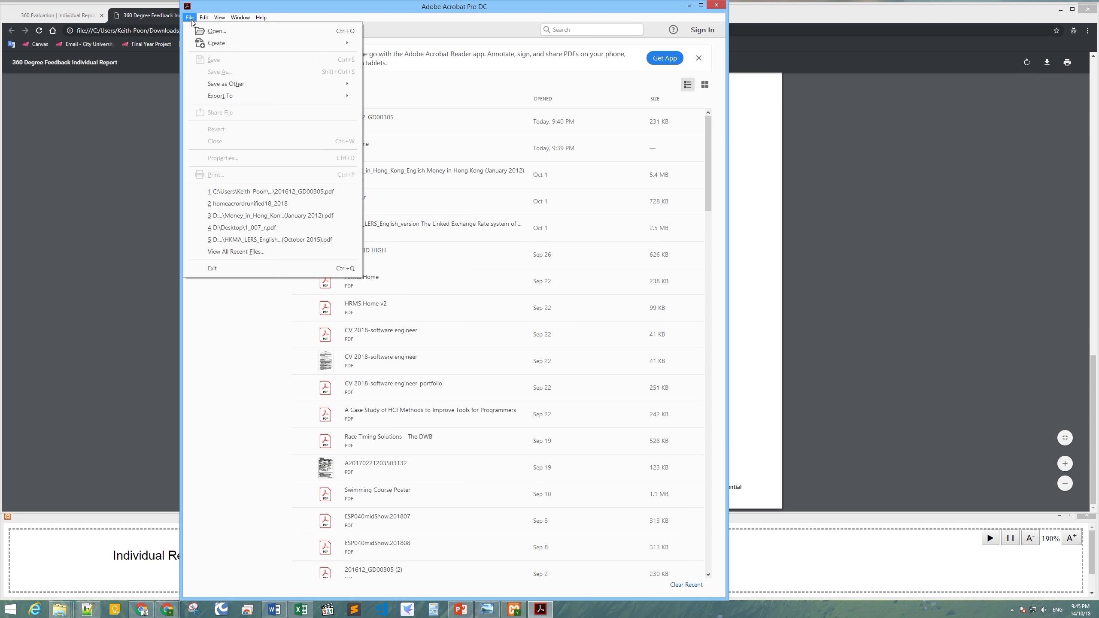
left_click(211, 30)
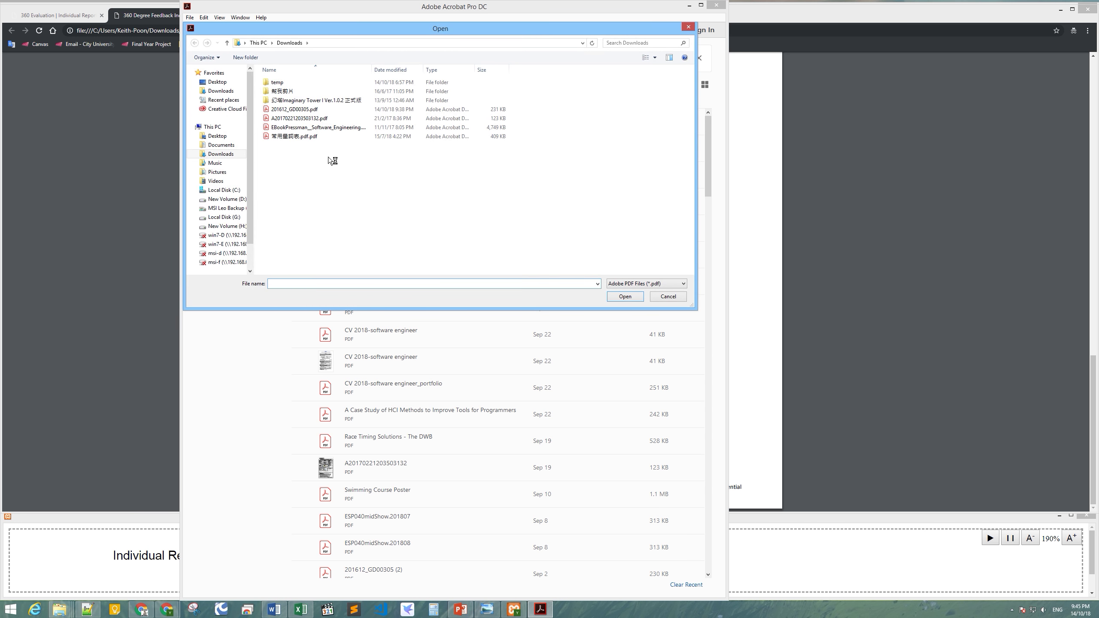
left_click(301, 109)
left_click(623, 297)
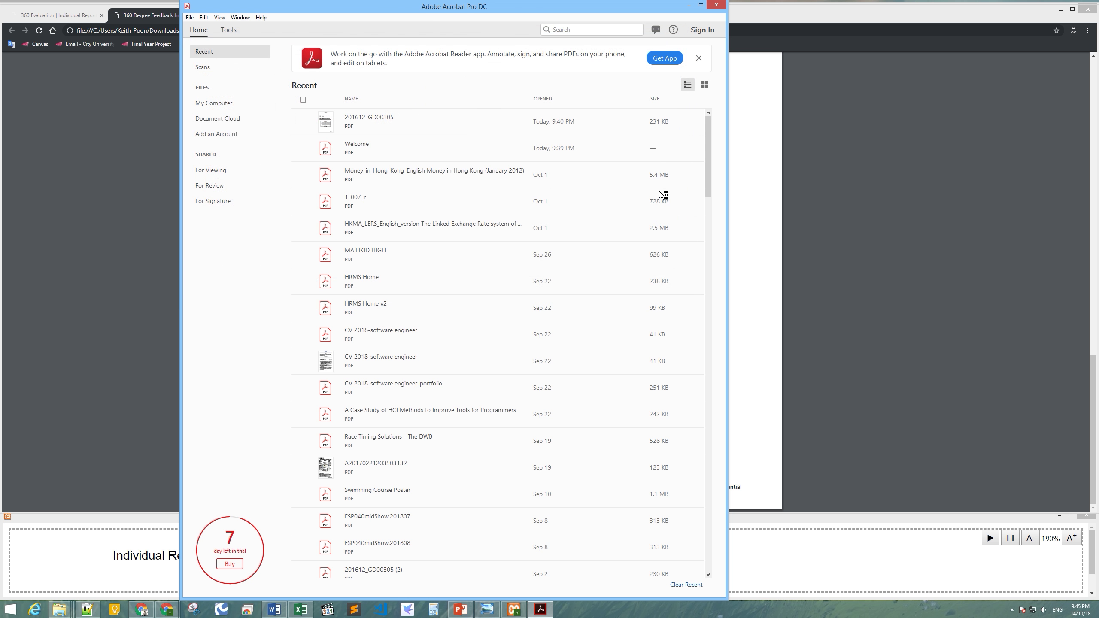
left_click(700, 5)
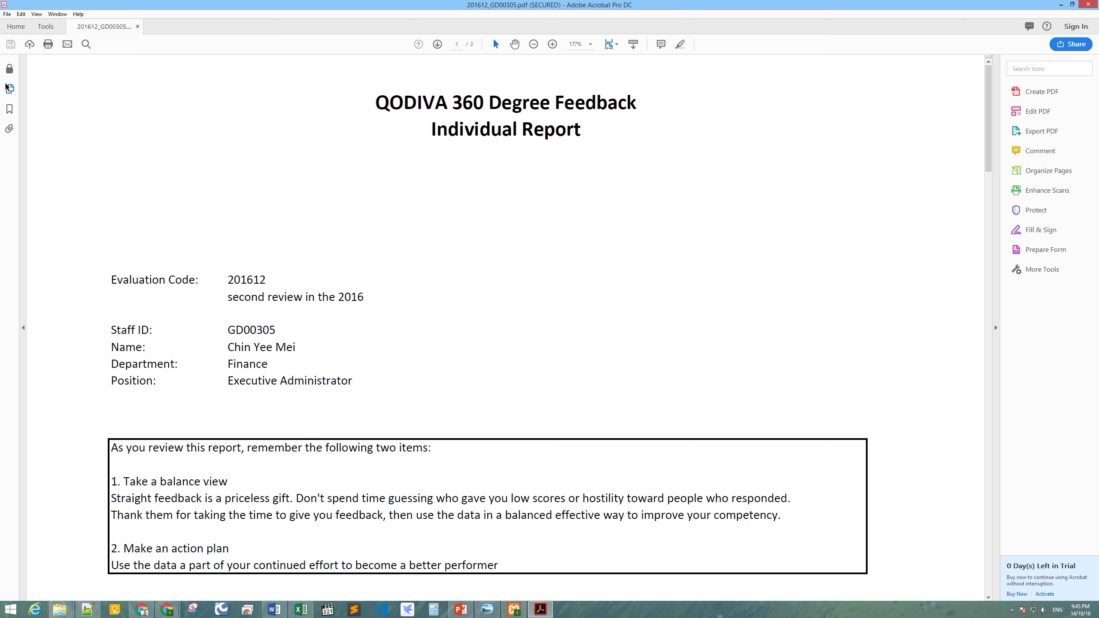
Show the security settings of 201612_GD00305.pdf and attempt to edit it, triggering a permissions-password prompt.
left_click(9, 71)
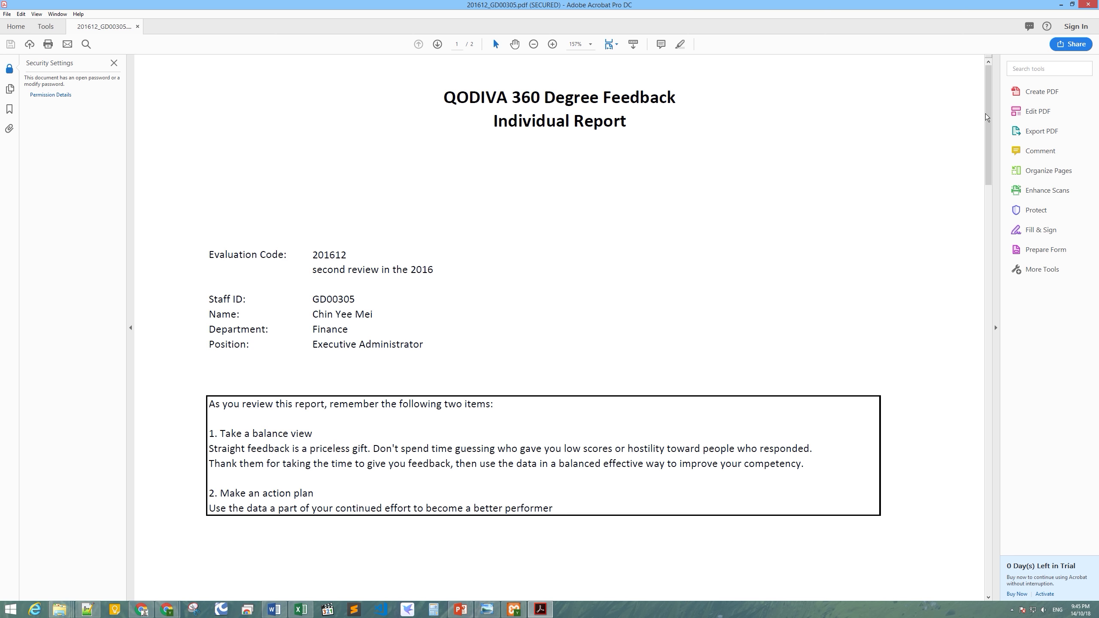
left_click_drag(986, 106, 975, 223)
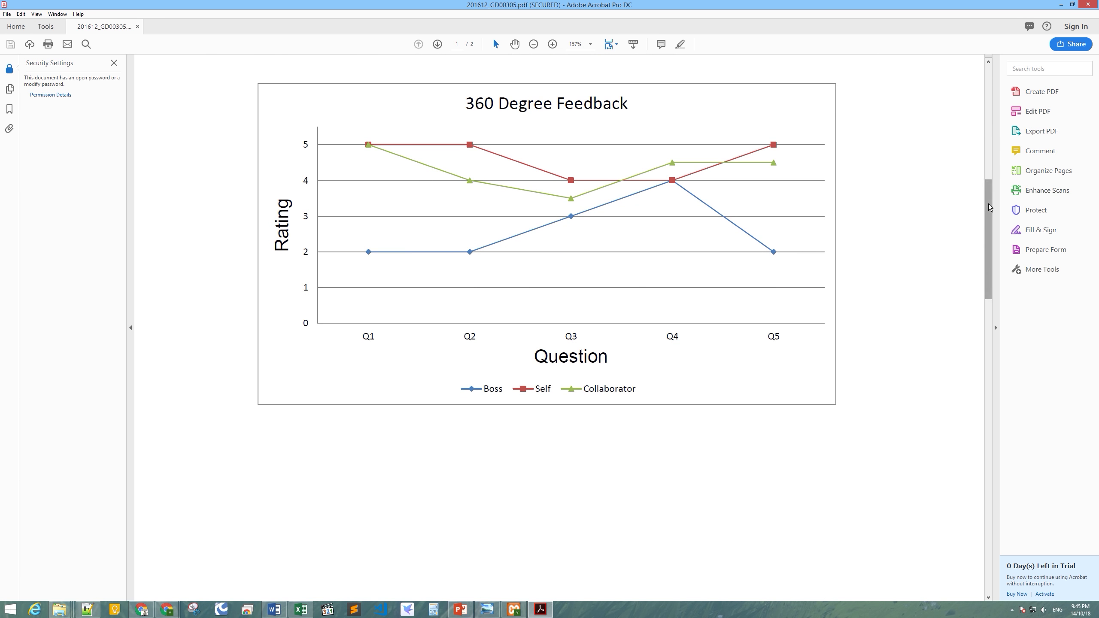
left_click_drag(989, 205, 957, 388)
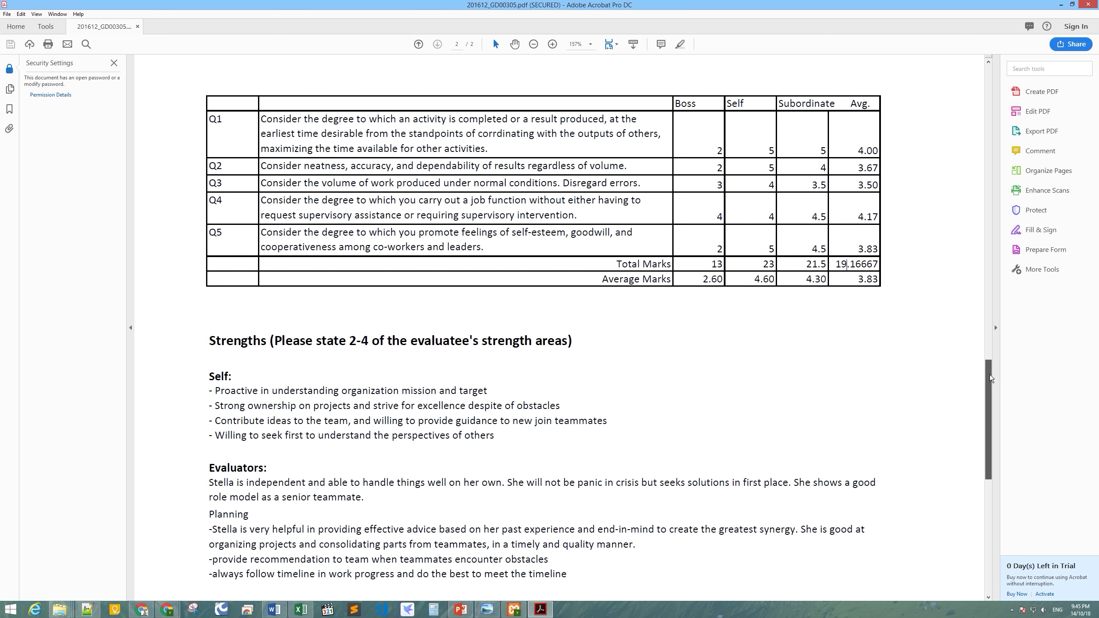
left_click_drag(990, 378, 992, 437)
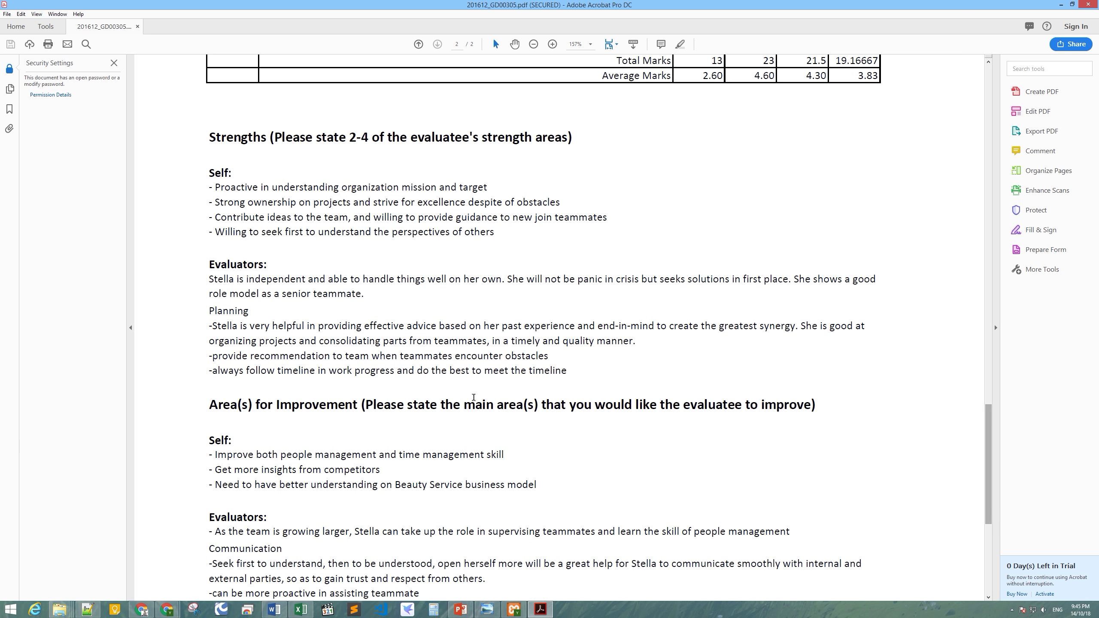
left_click(1035, 112)
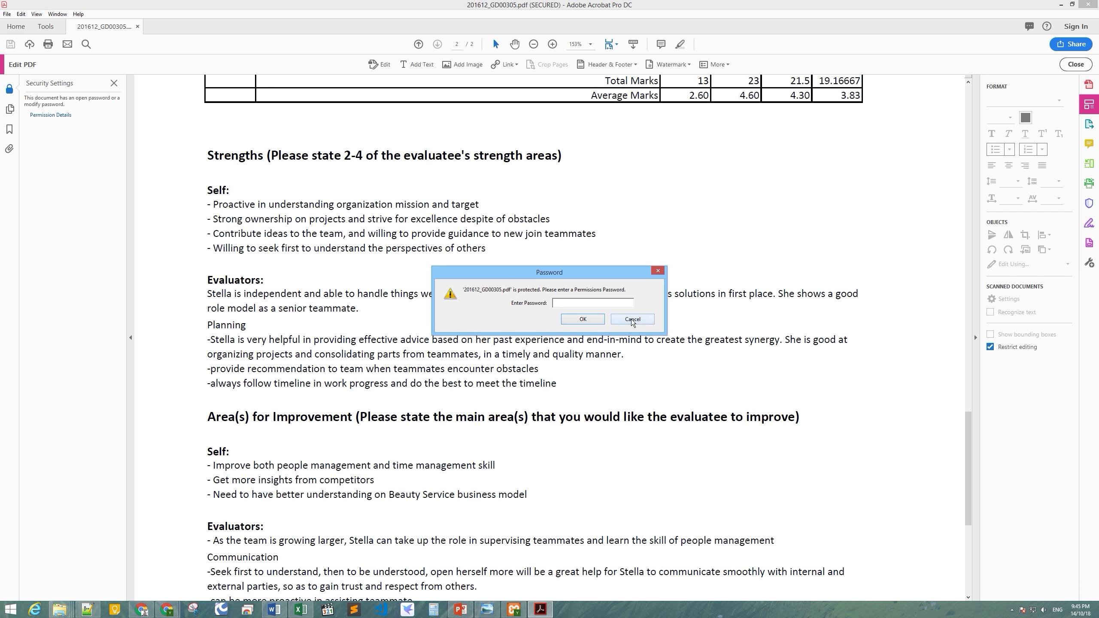
Cancel the permissions-password prompt and review the Security and Description properties, where changing the document is Not Allowed.
left_click(632, 319)
left_click(632, 322)
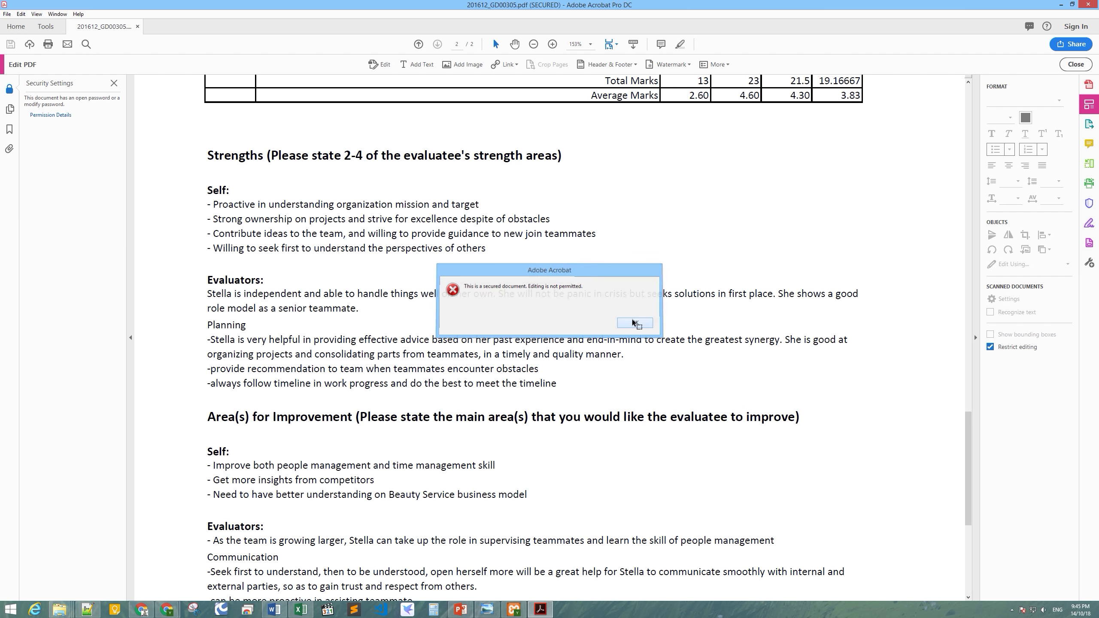
left_click(54, 120)
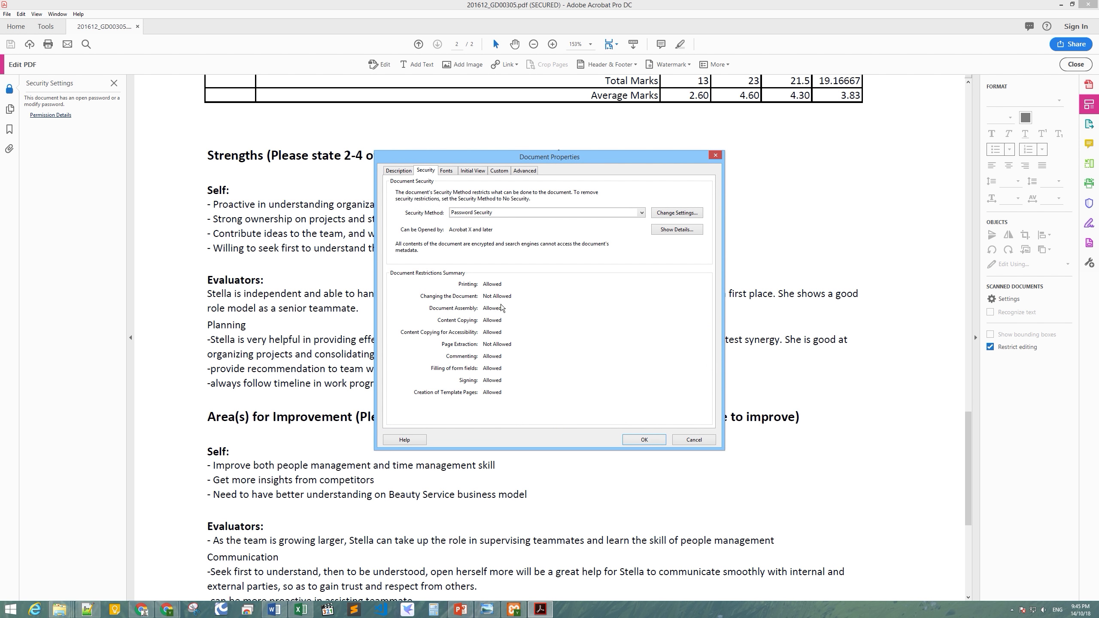
left_click(397, 171)
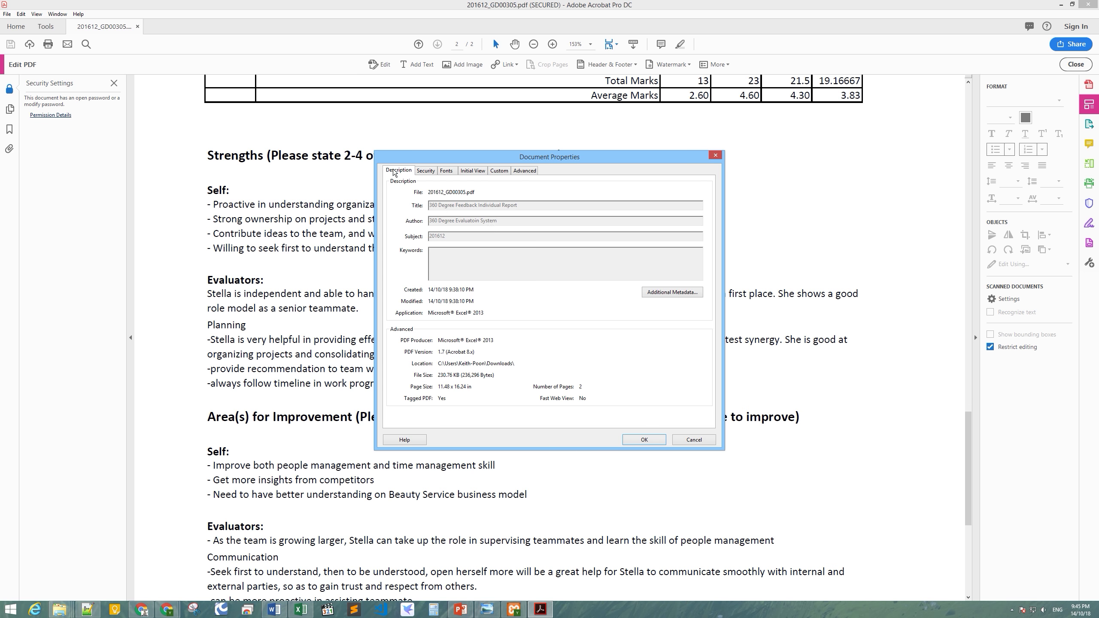
Close Document Properties and minimize Acrobat to return to the report's second page in Chrome.
left_click(643, 439)
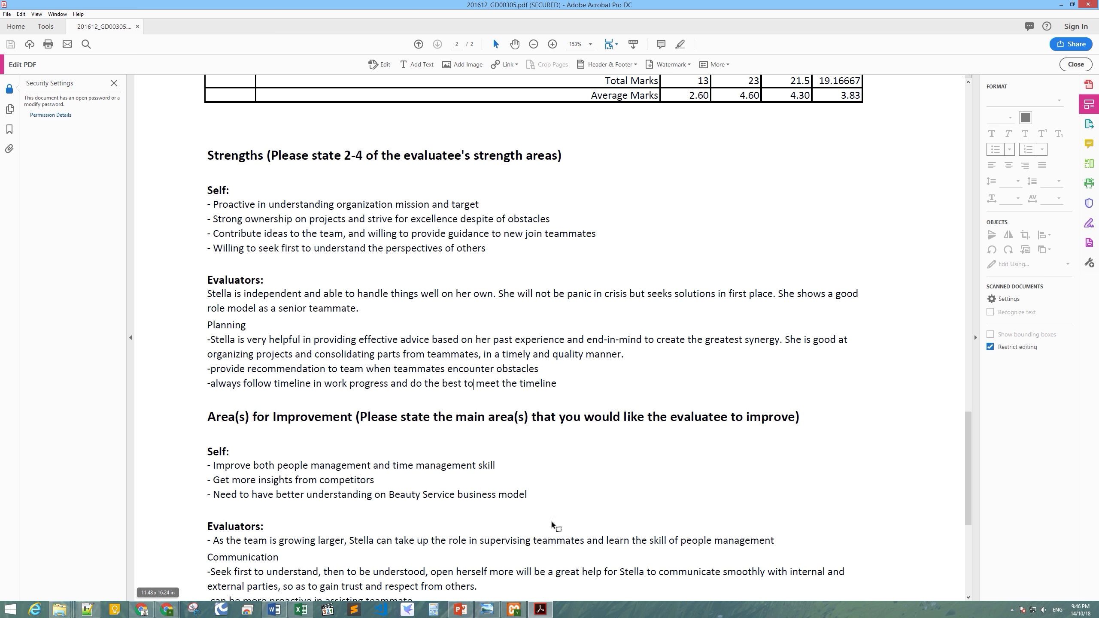
left_click(541, 610)
left_click(418, 566)
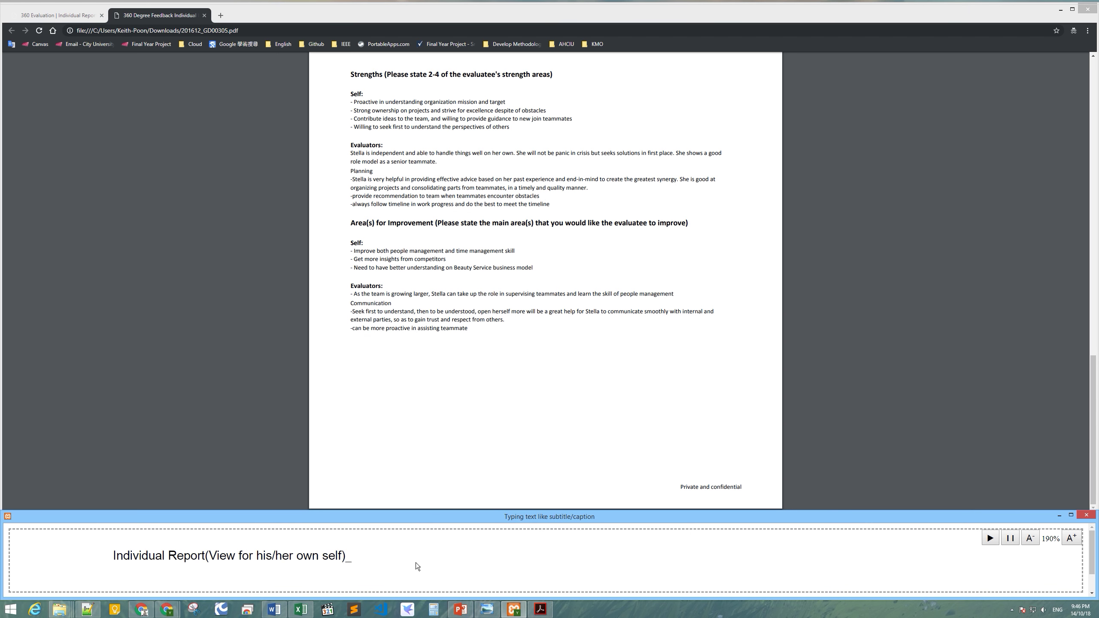